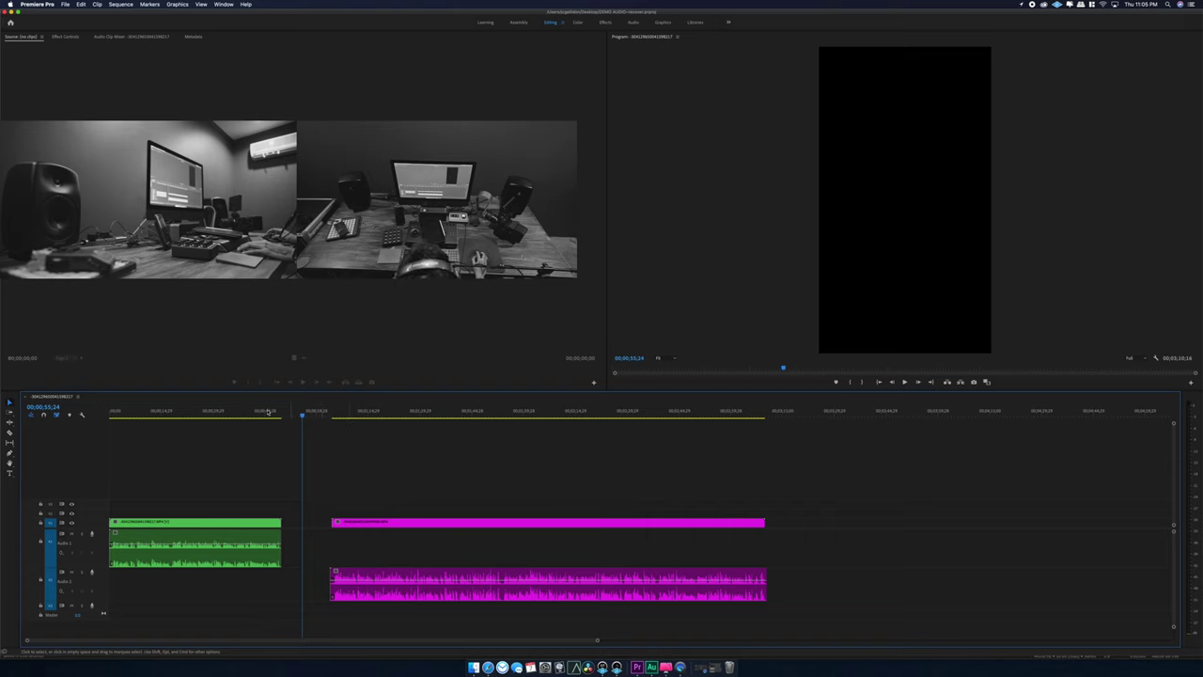
Examine the green clip and the magenta clip in the sequence, comparing their video frames and audio waveforms.
{"action": "left_click", "coordinate": [217, 414]}
{"action": "left_click", "coordinate": [419, 415]}
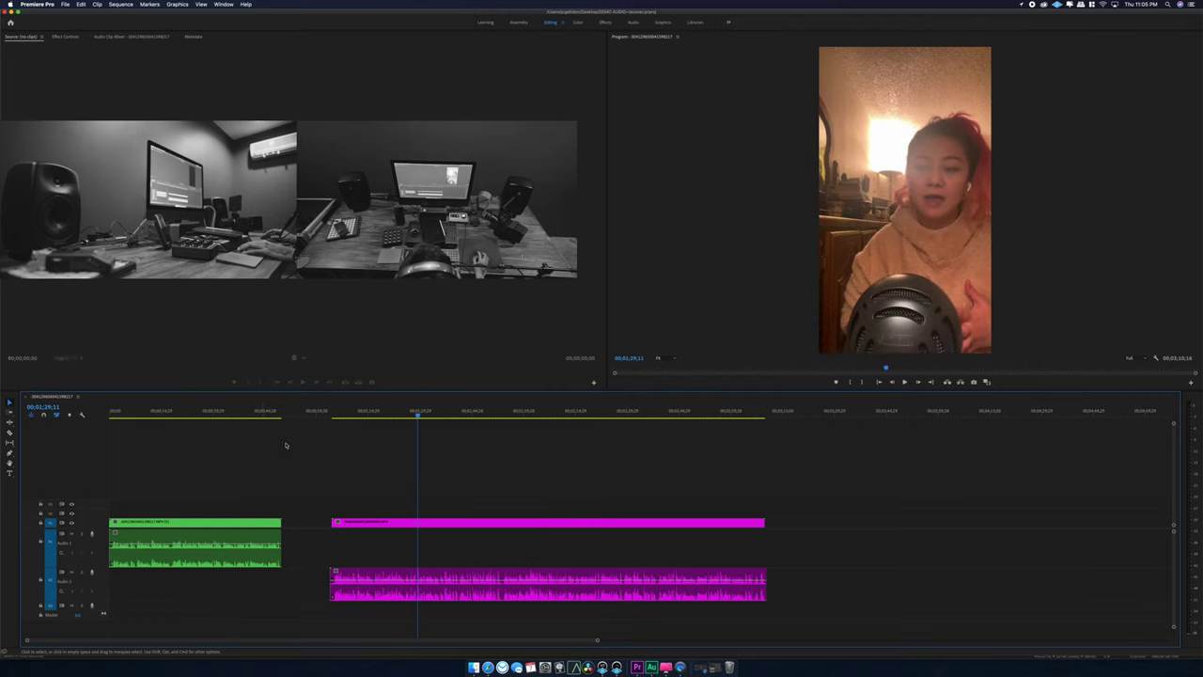
{"action": "left_click", "coordinate": [197, 414]}
{"action": "left_click", "coordinate": [198, 557]}
{"action": "left_click", "coordinate": [379, 414]}
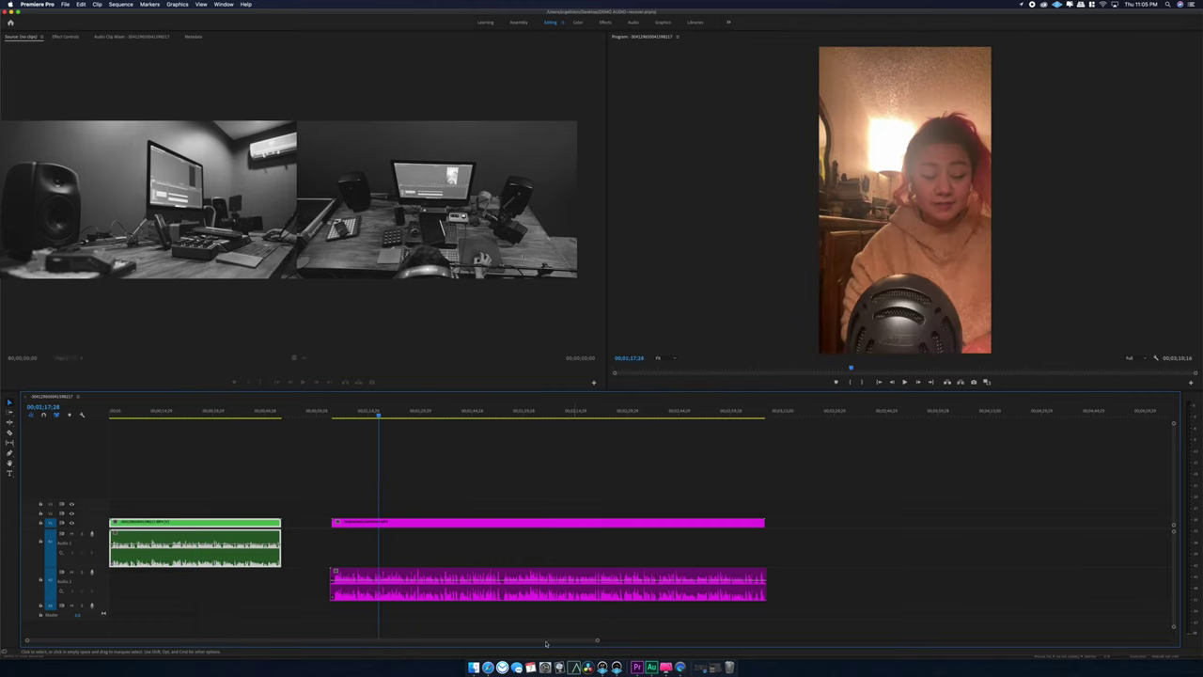
{"action": "left_click", "coordinate": [398, 593]}
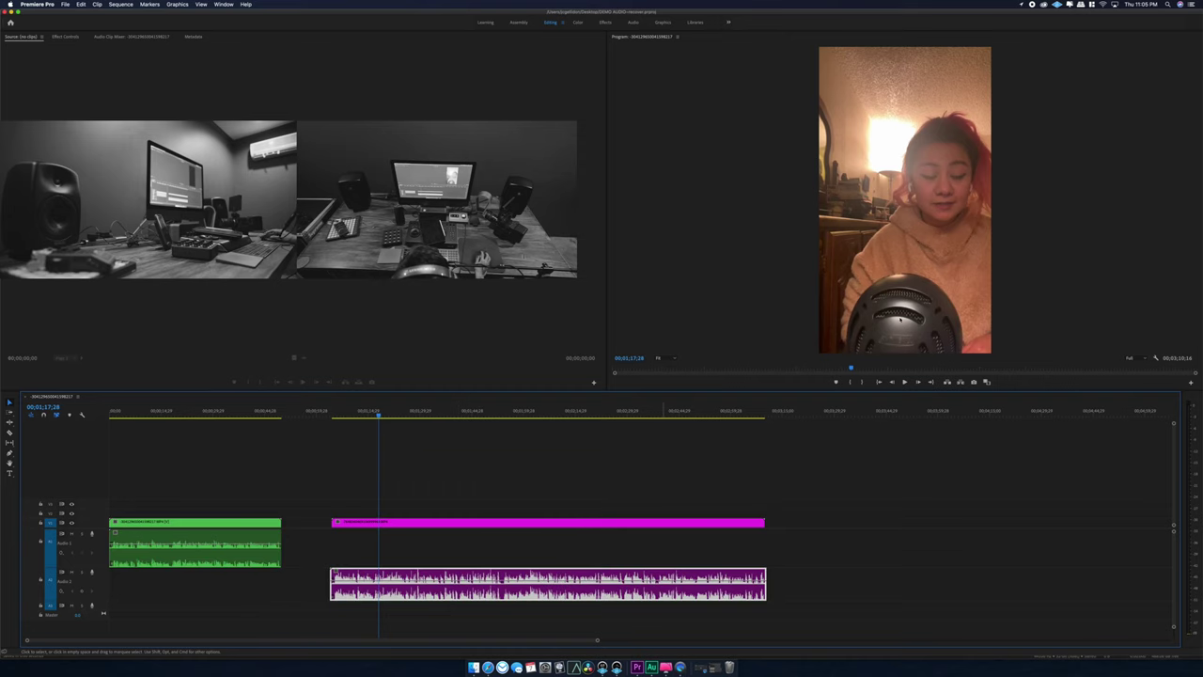
{"action": "left_click", "coordinate": [352, 415]}
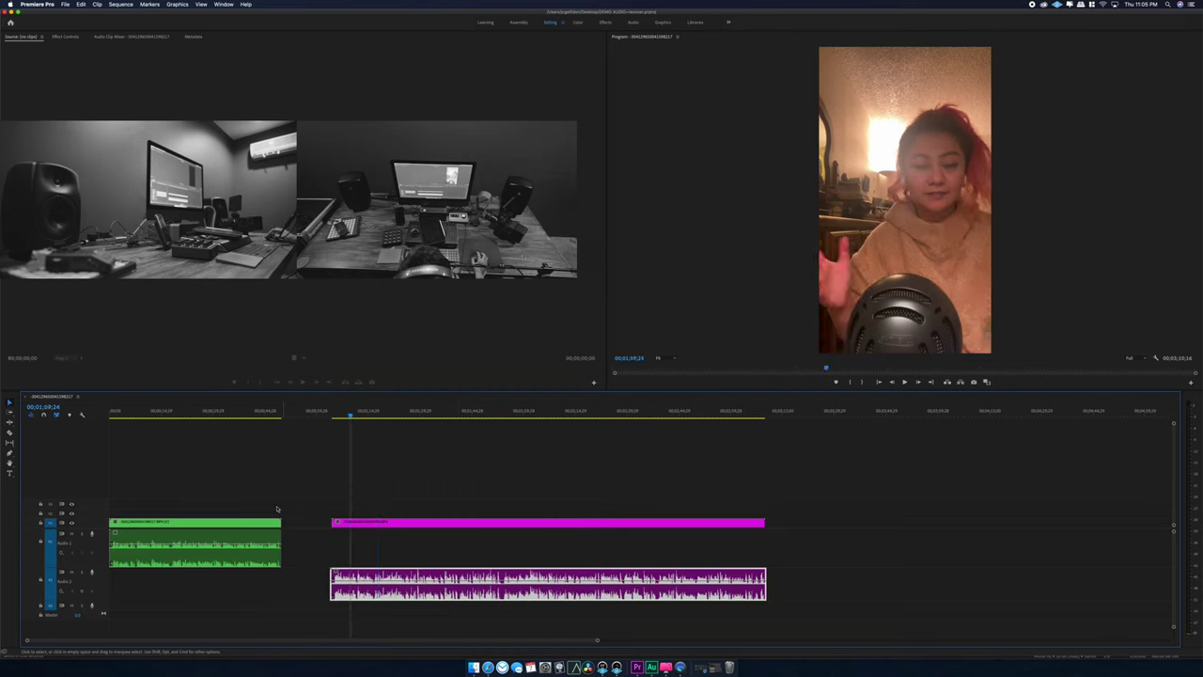
{"action": "left_click", "coordinate": [184, 414]}
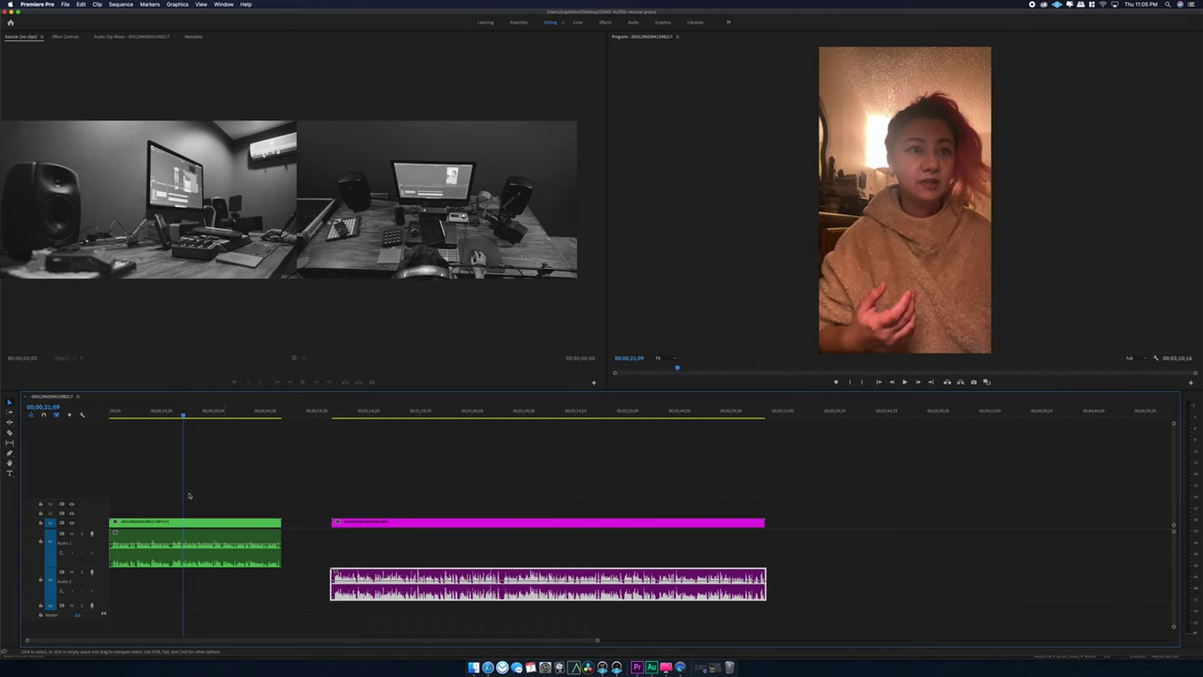
{"action": "left_click", "coordinate": [167, 556]}
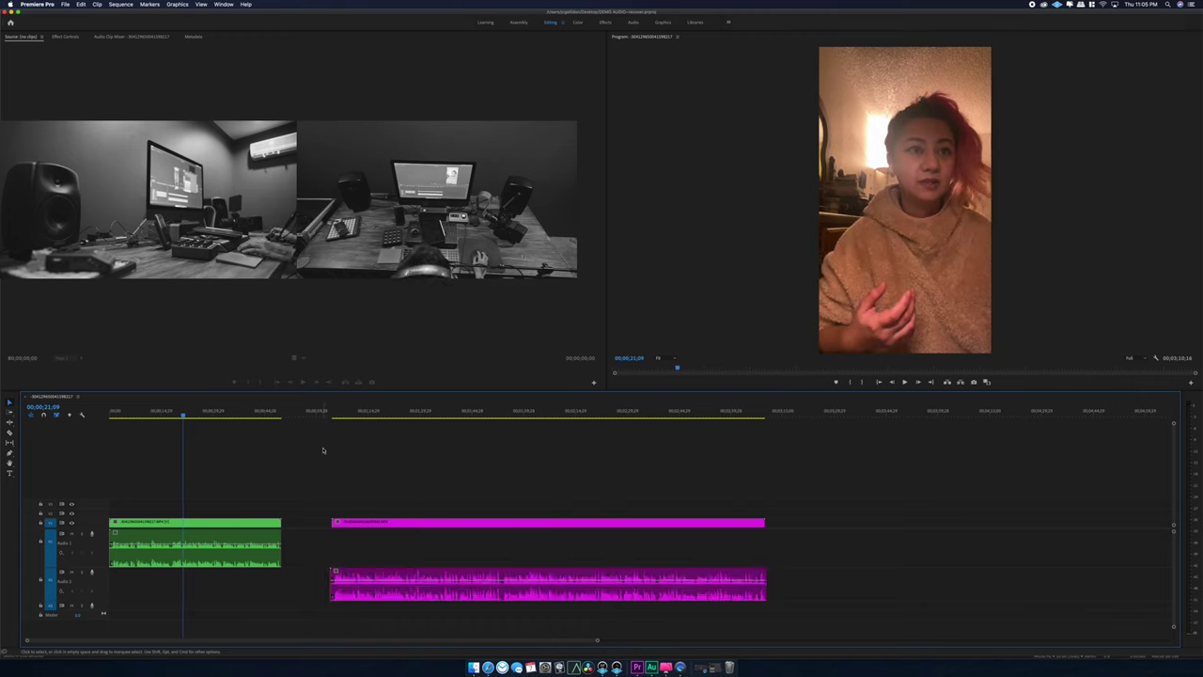
{"action": "left_click", "coordinate": [182, 415]}
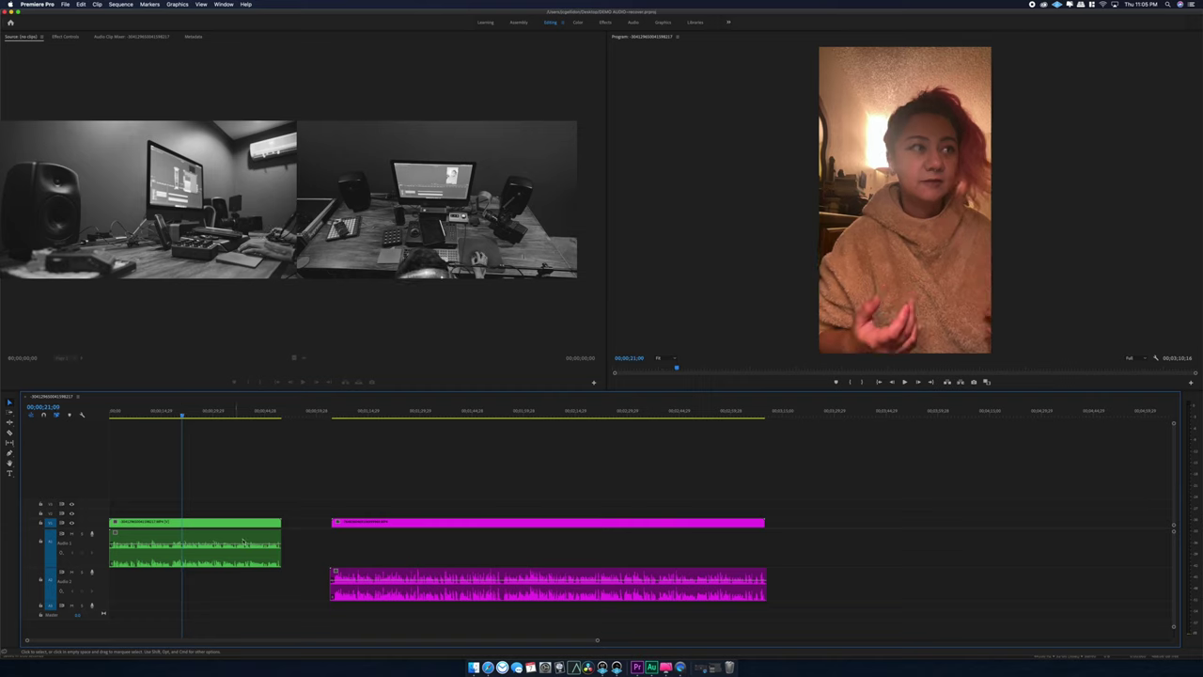
{"action": "left_click", "coordinate": [345, 416]}
{"action": "left_click", "coordinate": [372, 592]}
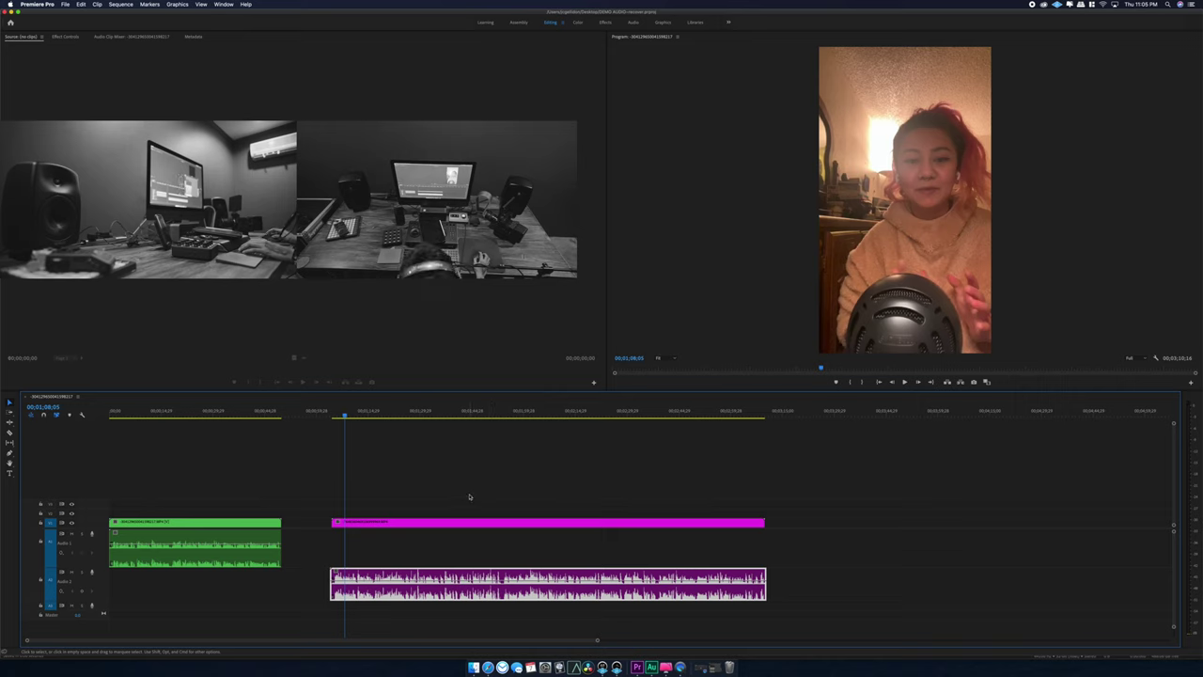
{"action": "left_click", "coordinate": [213, 412]}
{"action": "left_click", "coordinate": [241, 551]}
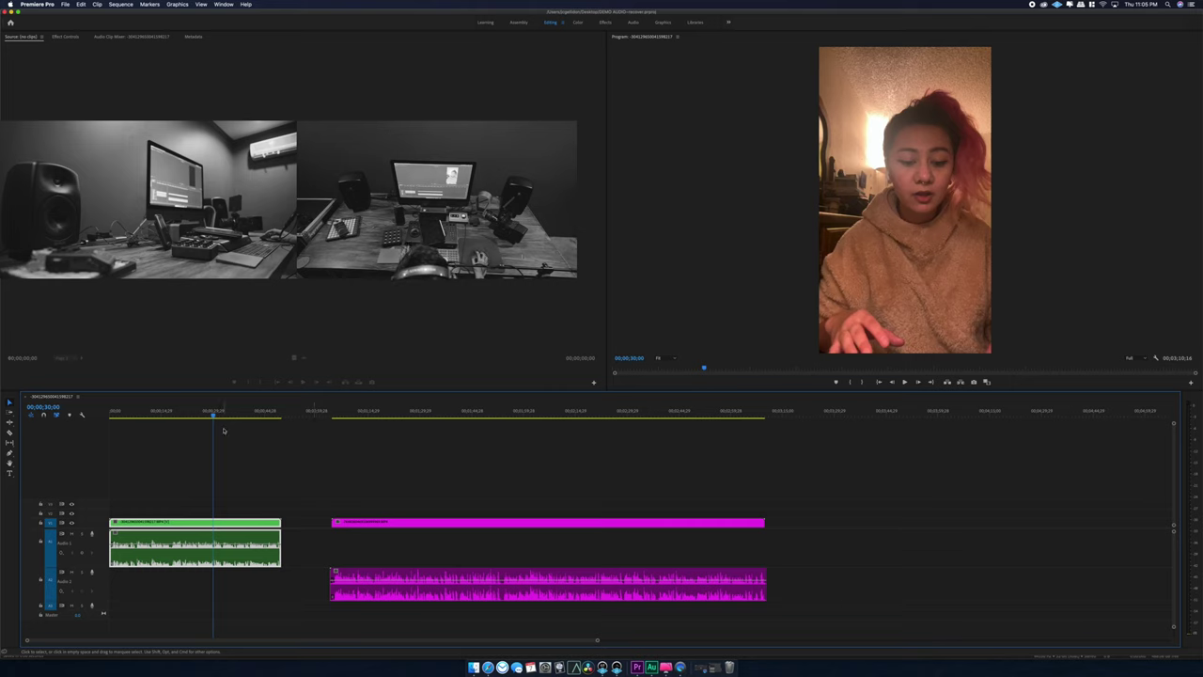
{"action": "left_click", "coordinate": [368, 412]}
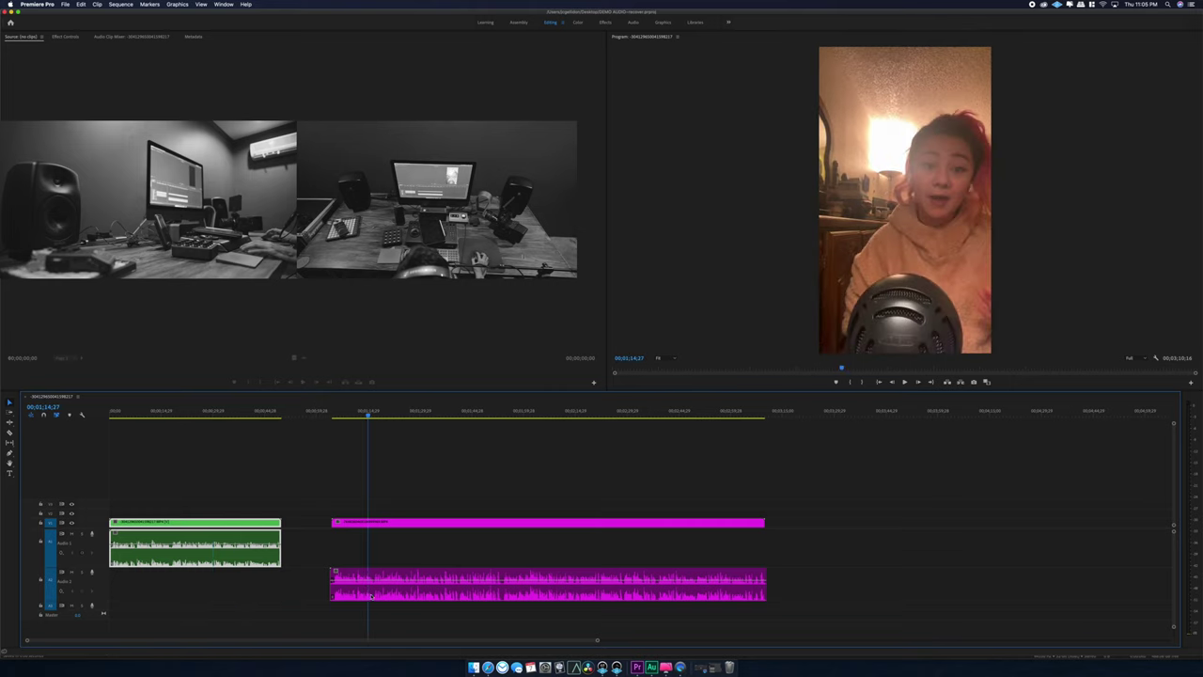
{"action": "left_click", "coordinate": [387, 587]}
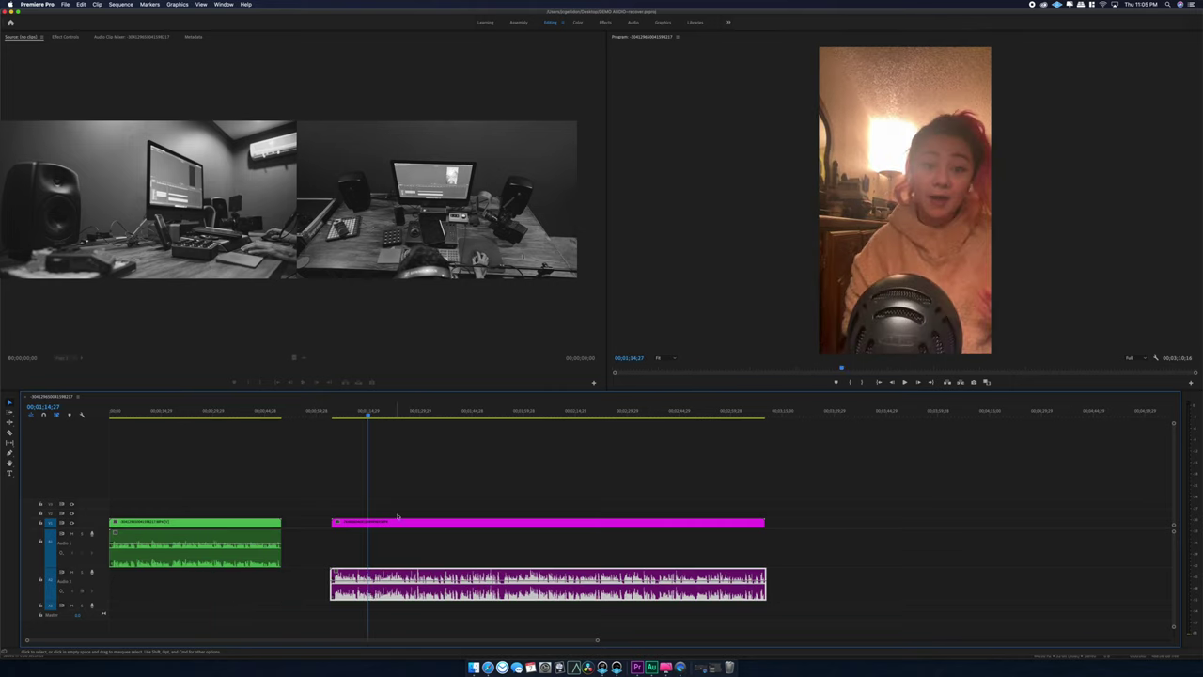
Play the opening part of the green clip to listen to its audio.
{"action": "left_click", "coordinate": [175, 412]}
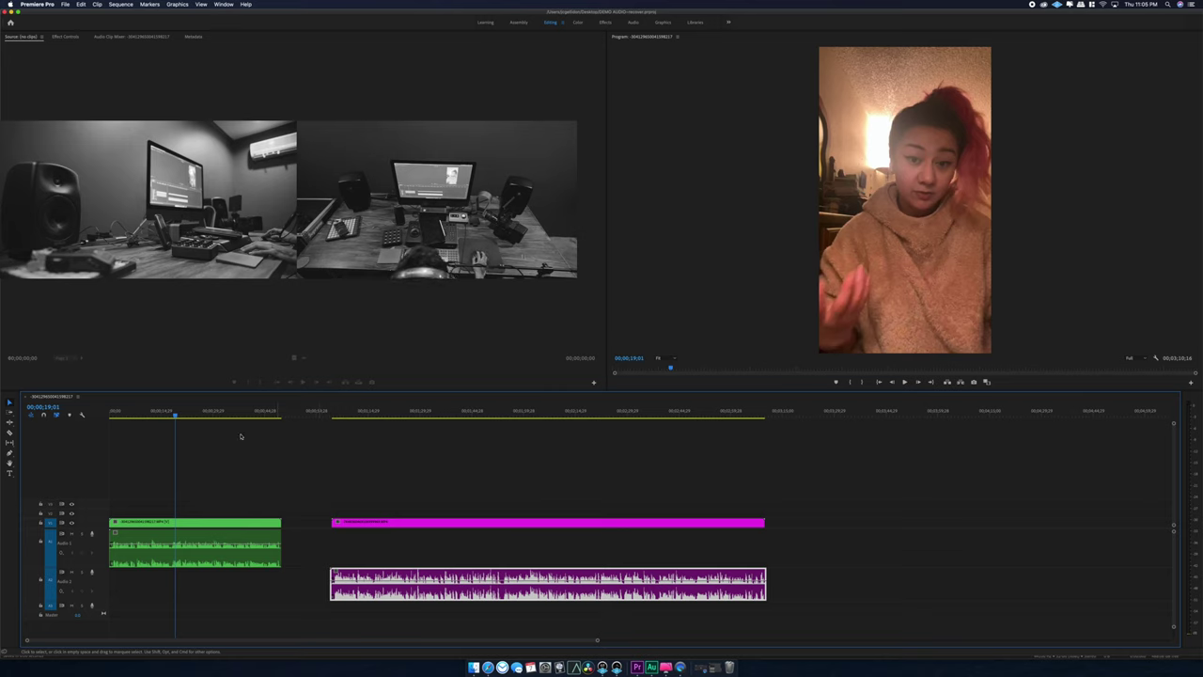
{"action": "left_click", "coordinate": [153, 412]}
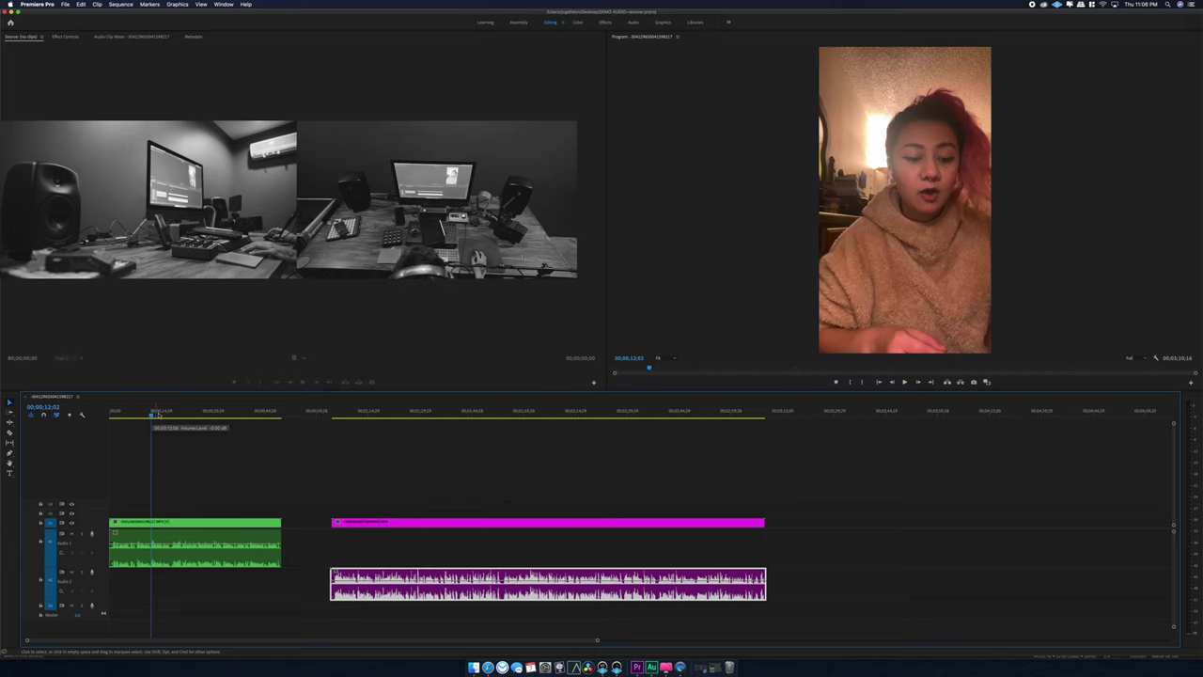
{"action": "left_click", "coordinate": [139, 414]}
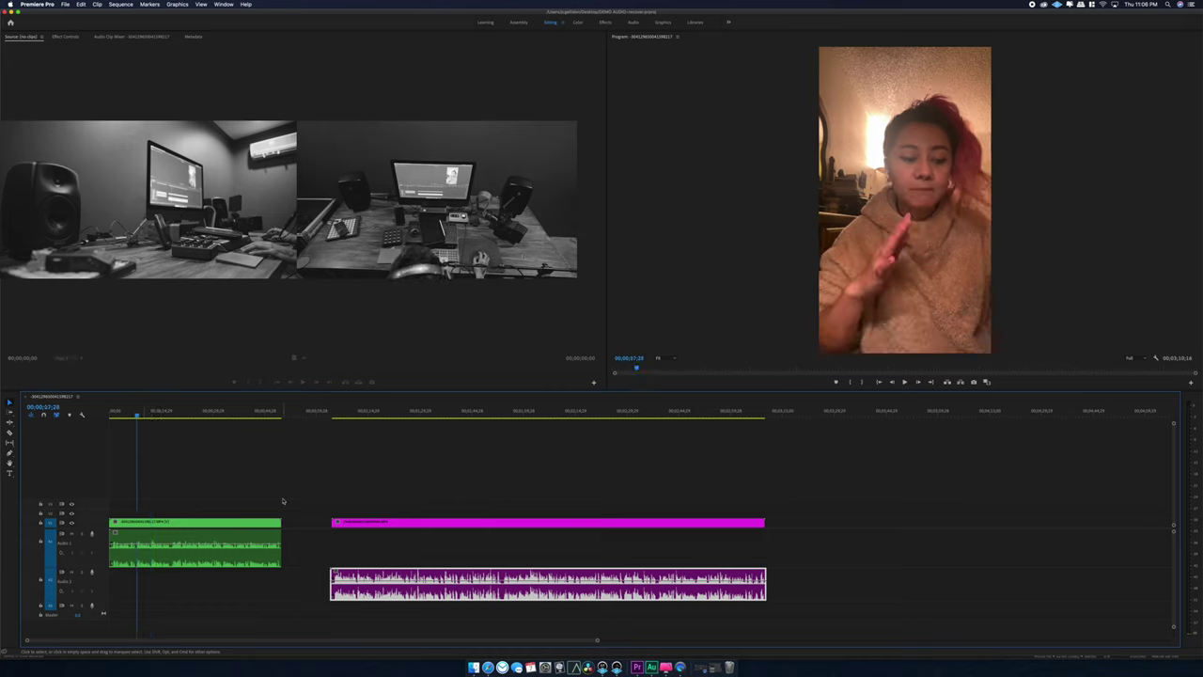
{"action": "key", "text": "space"}
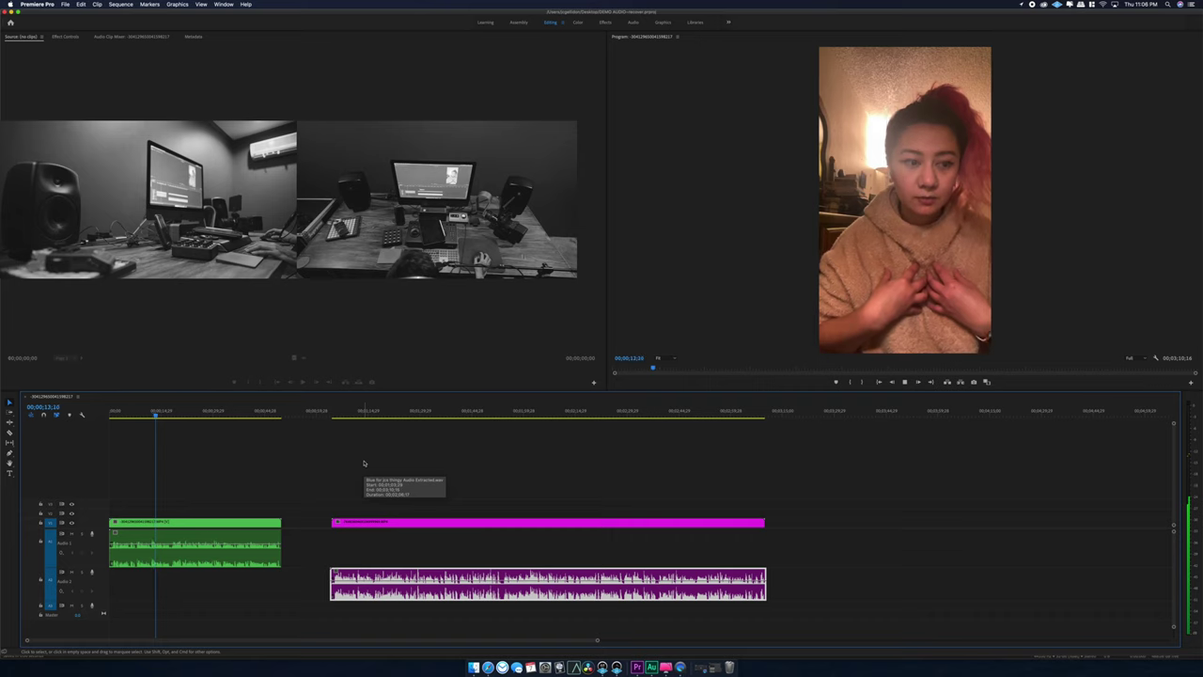
{"action": "key", "text": "space"}
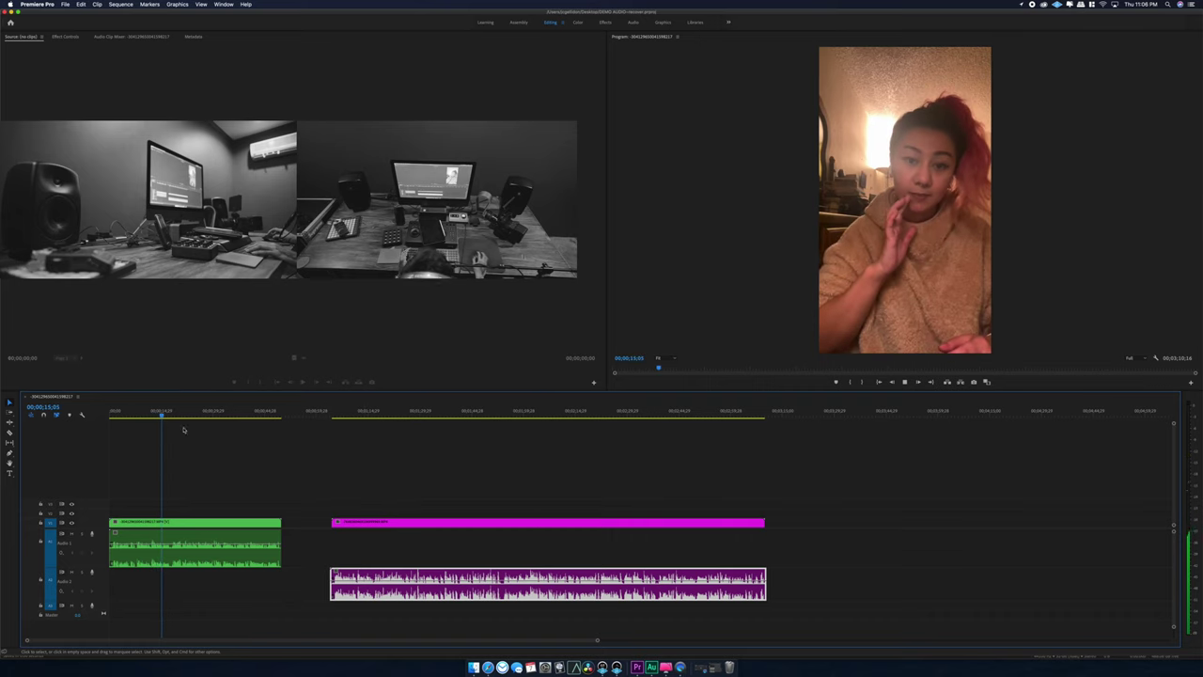
{"action": "left_click", "coordinate": [142, 417]}
{"action": "left_click", "coordinate": [132, 415]}
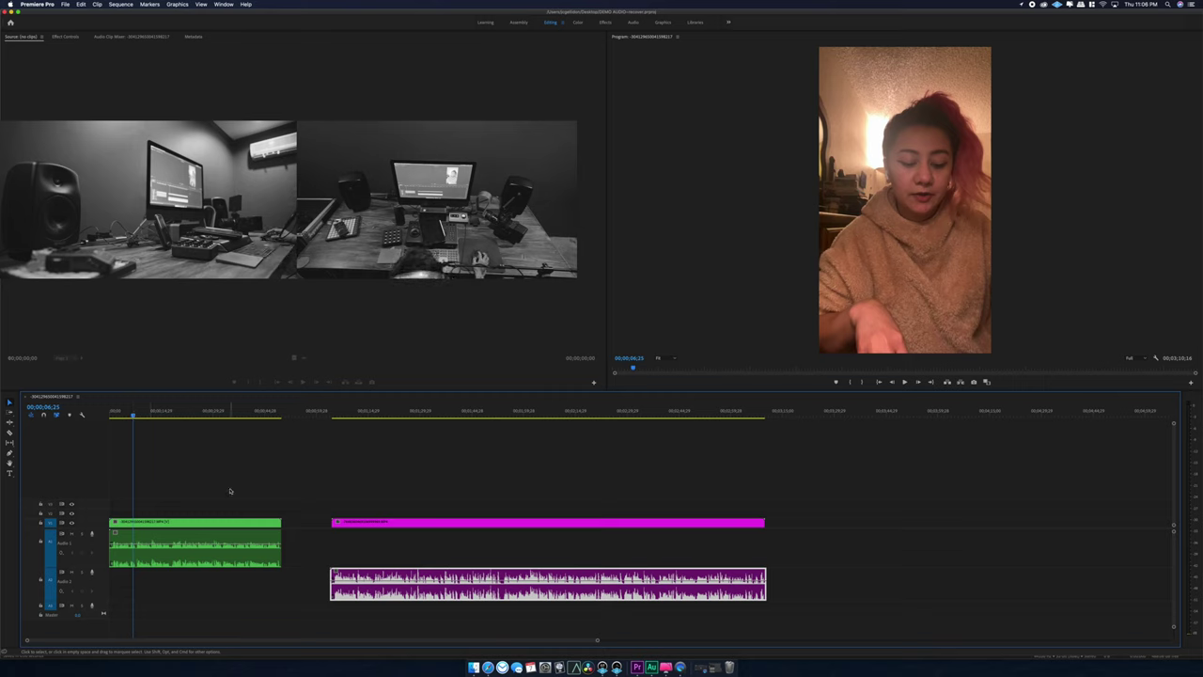
{"action": "left_click", "coordinate": [130, 416]}
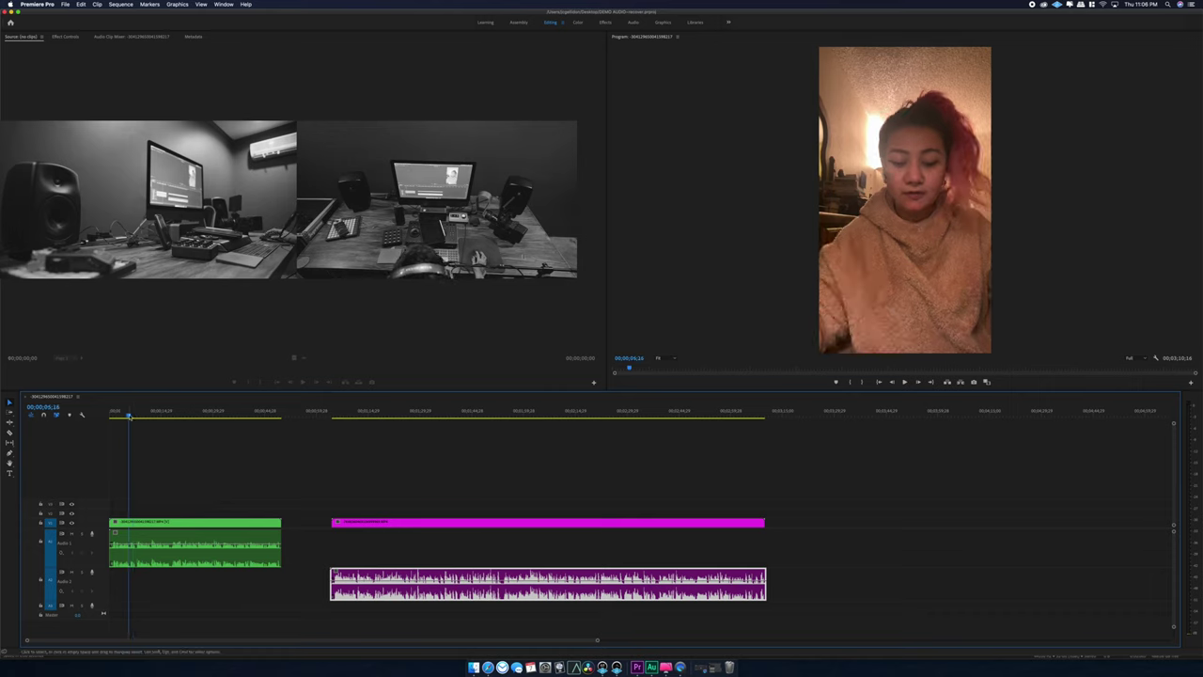
{"action": "key", "text": "space"}
{"action": "left_click", "coordinate": [187, 492]}
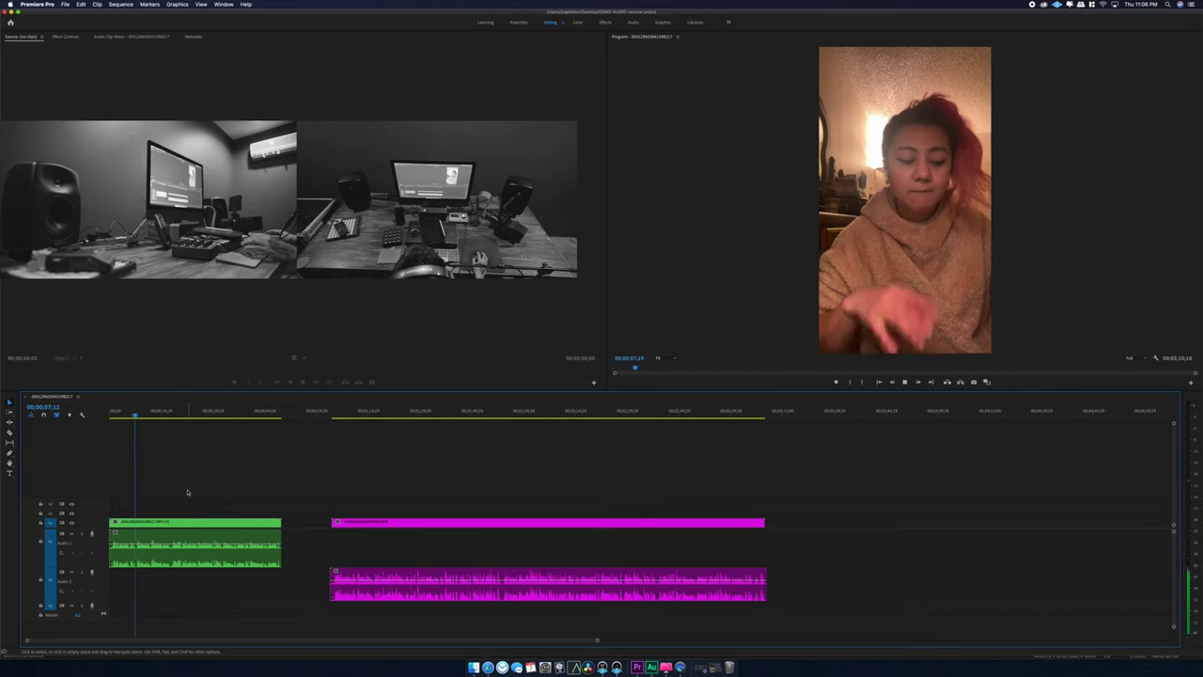
Play the beginning of the magenta clip to listen to its audio for comparison.
{"action": "left_click", "coordinate": [333, 414]}
{"action": "left_click", "coordinate": [336, 414]}
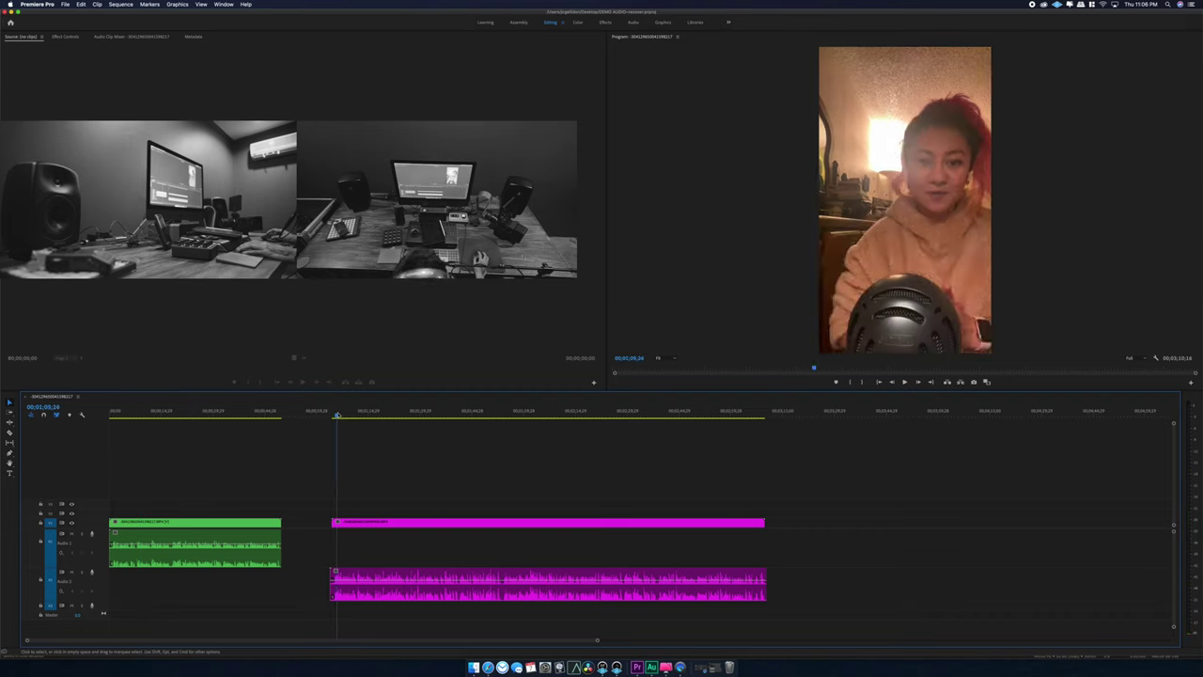
{"action": "key", "text": "space"}
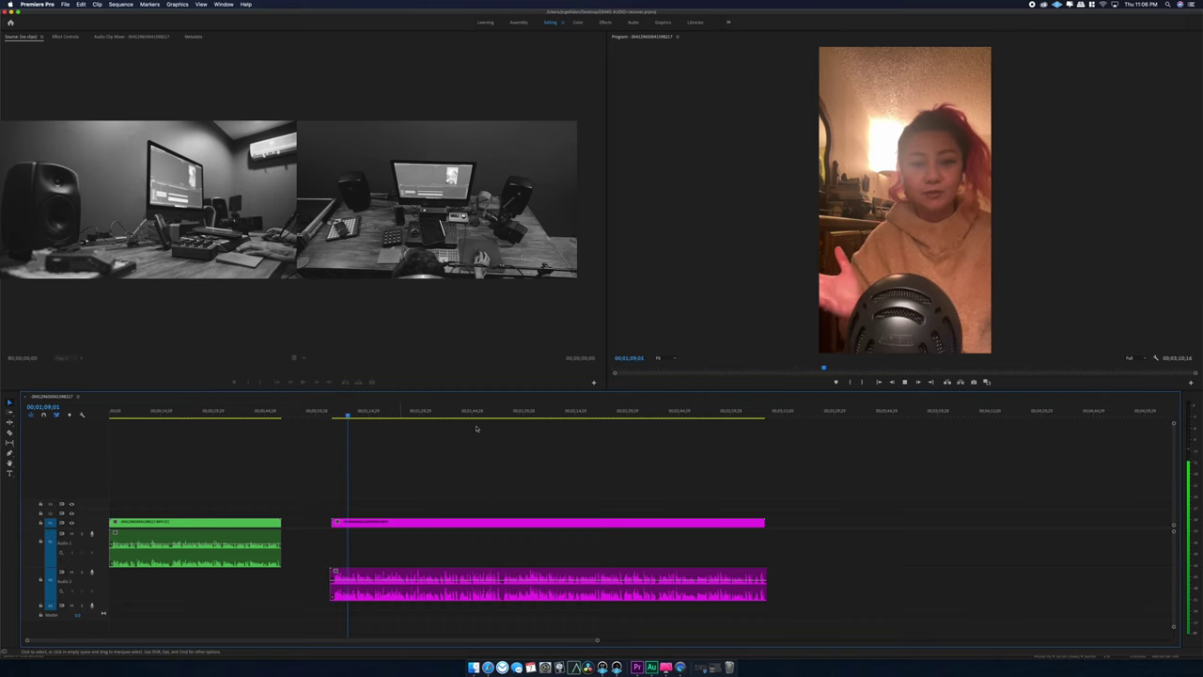
{"action": "key", "text": "space"}
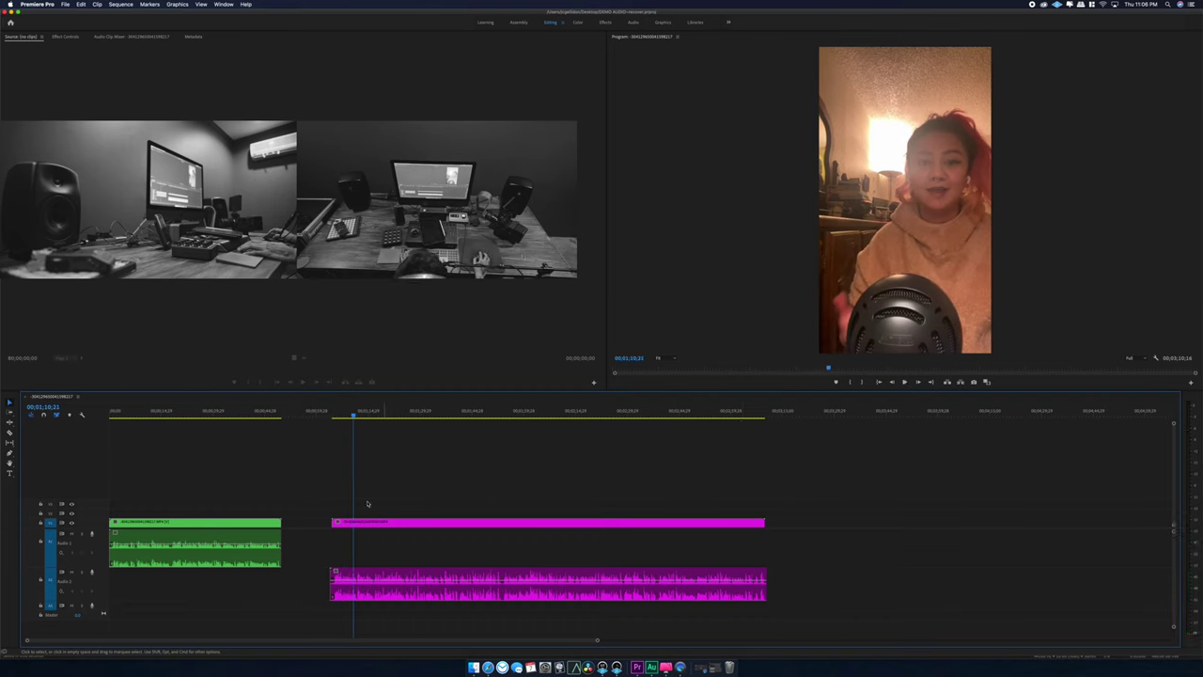
{"action": "left_click", "coordinate": [342, 415]}
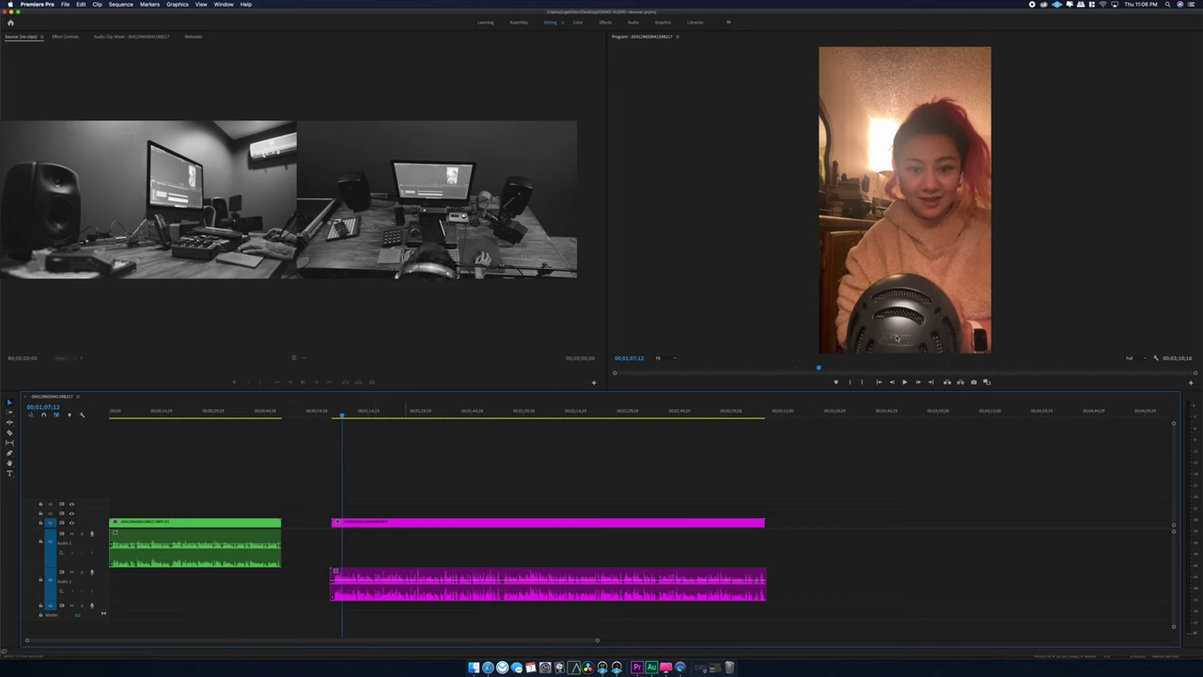
Compare the picture in the green clip with the picture in the magenta clip at several points.
{"action": "left_click", "coordinate": [182, 412]}
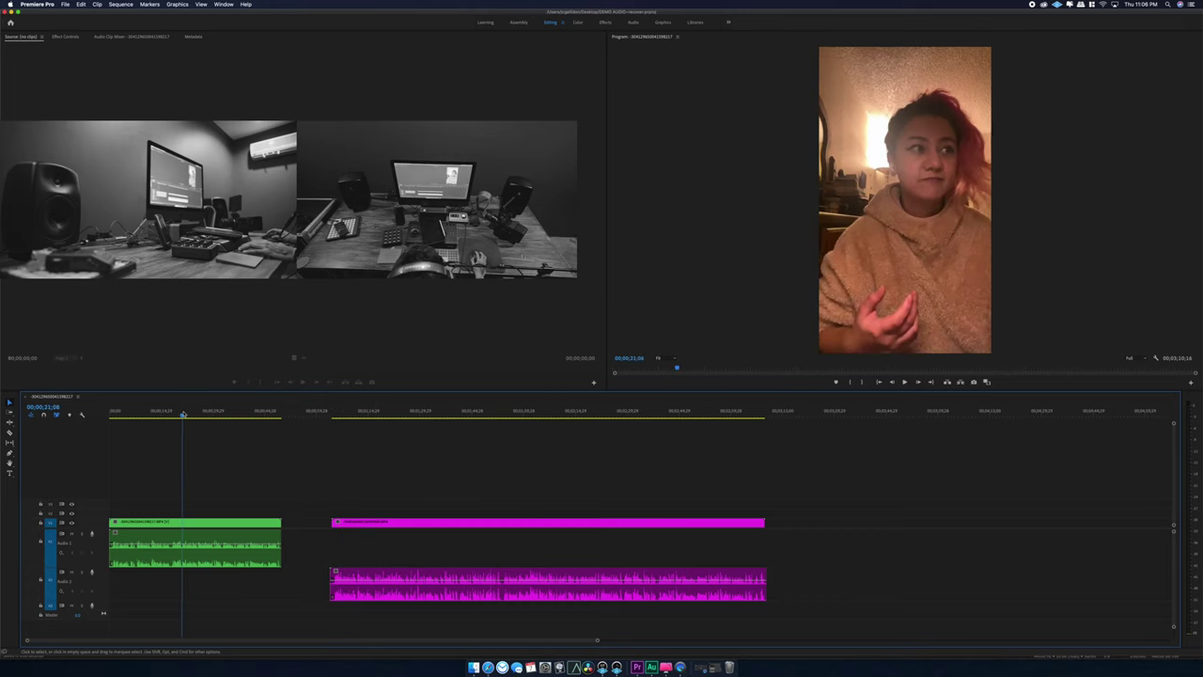
{"action": "left_click", "coordinate": [363, 413]}
{"action": "left_click", "coordinate": [162, 414]}
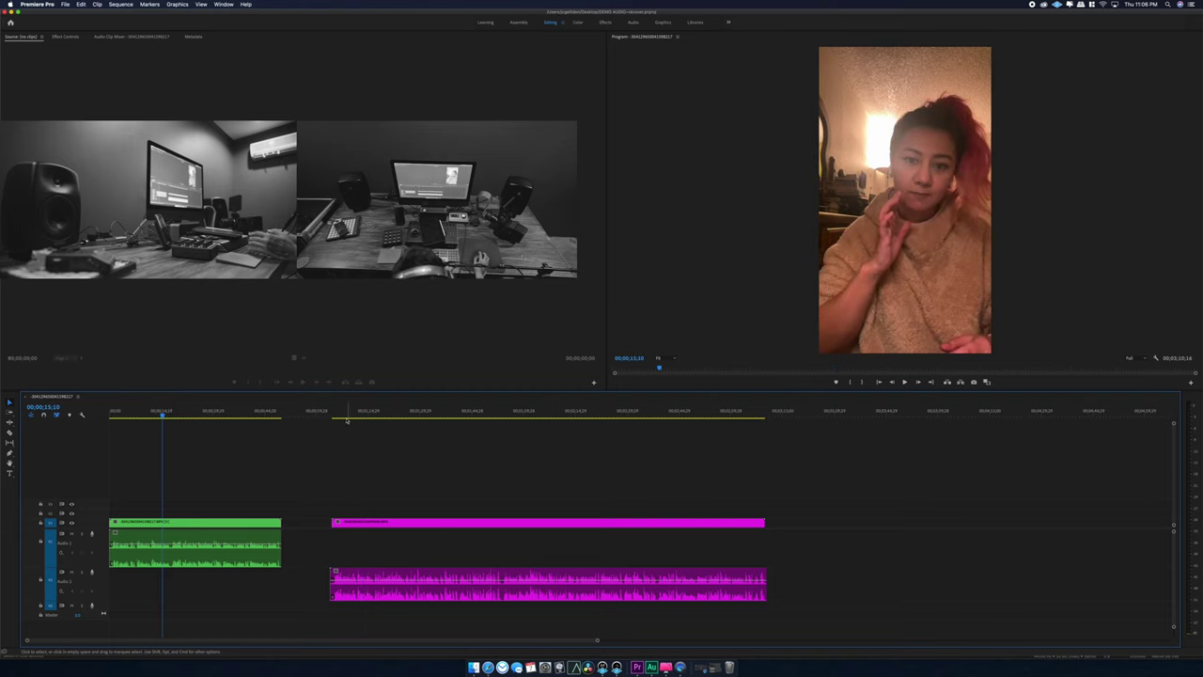
{"action": "left_click", "coordinate": [343, 414]}
{"action": "left_click", "coordinate": [162, 411]}
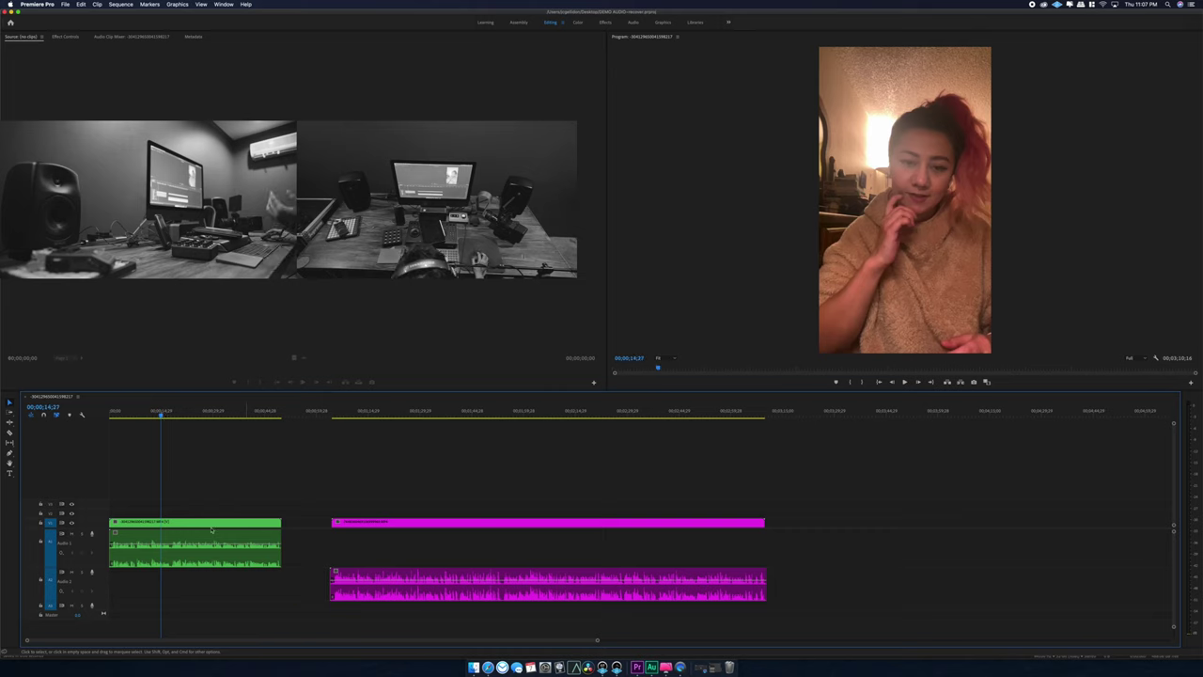
Replay parts of the green clip and review several moments within its first 20 seconds.
{"action": "left_click", "coordinate": [174, 414]}
{"action": "key", "text": "space"}
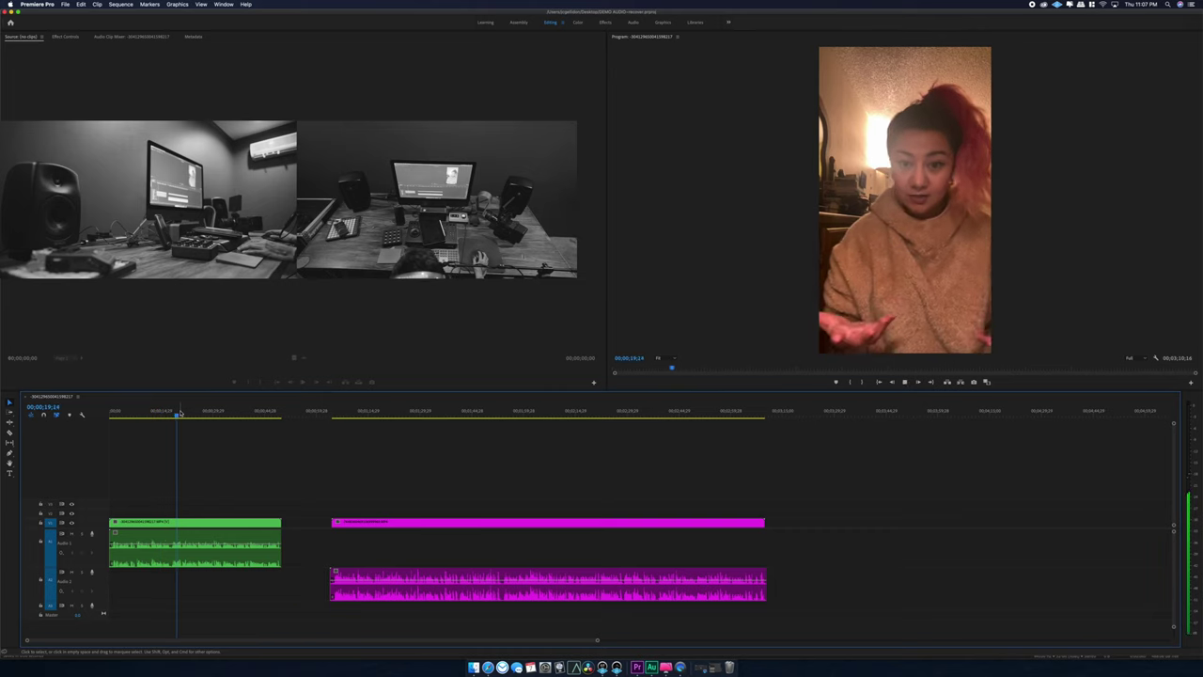
{"action": "left_click", "coordinate": [143, 415]}
{"action": "key", "text": "space"}
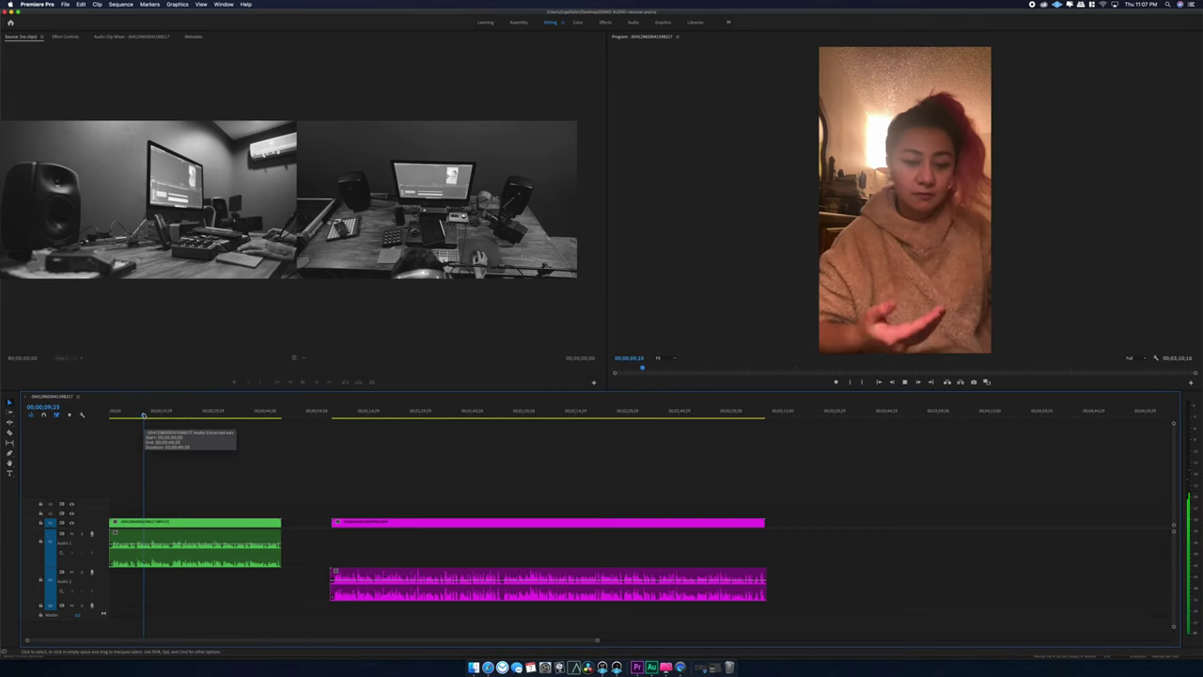
{"action": "key", "text": "space"}
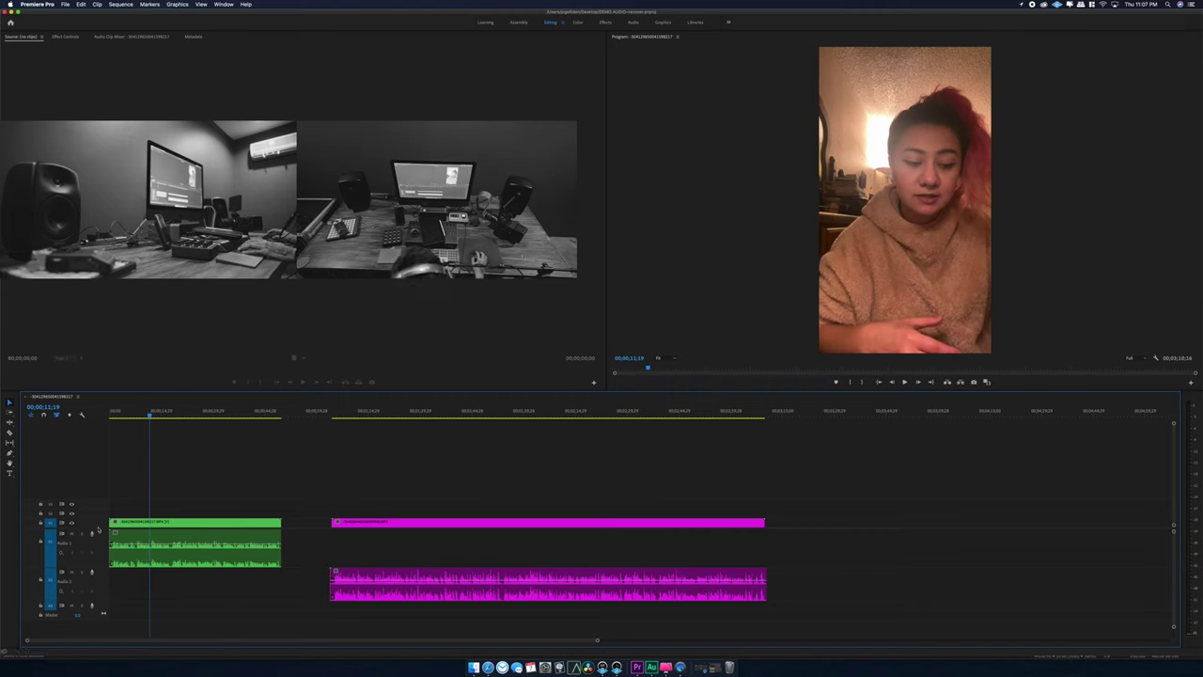
{"action": "left_click", "coordinate": [125, 414]}
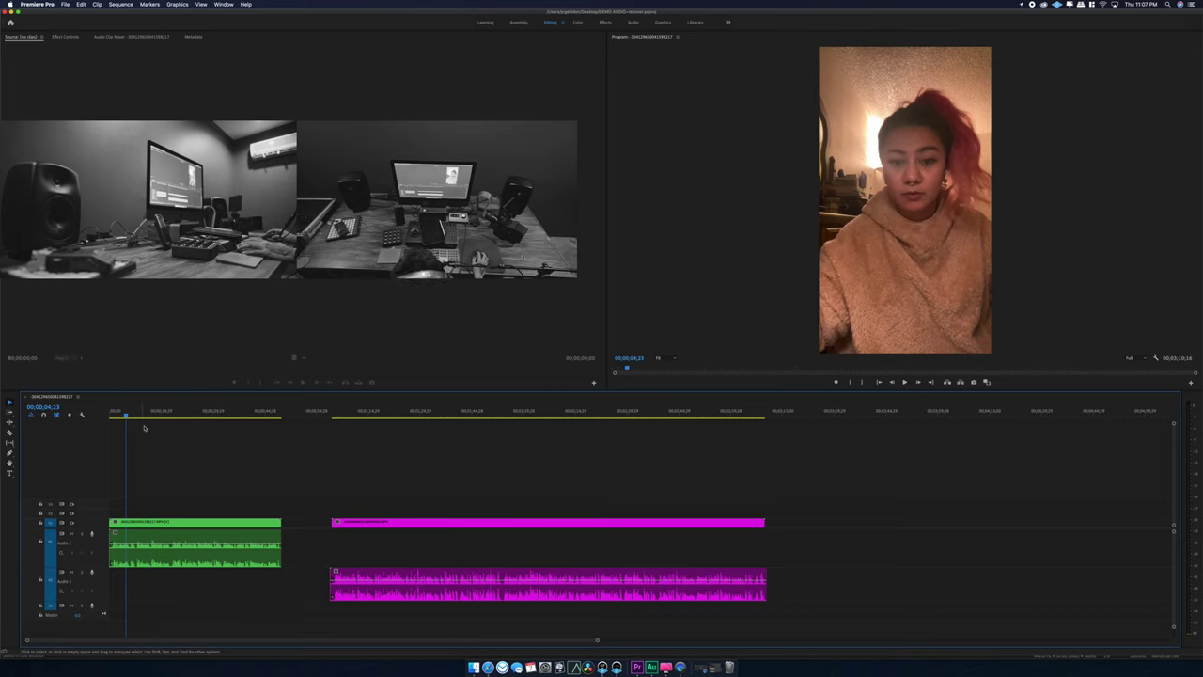
{"action": "left_click", "coordinate": [142, 414]}
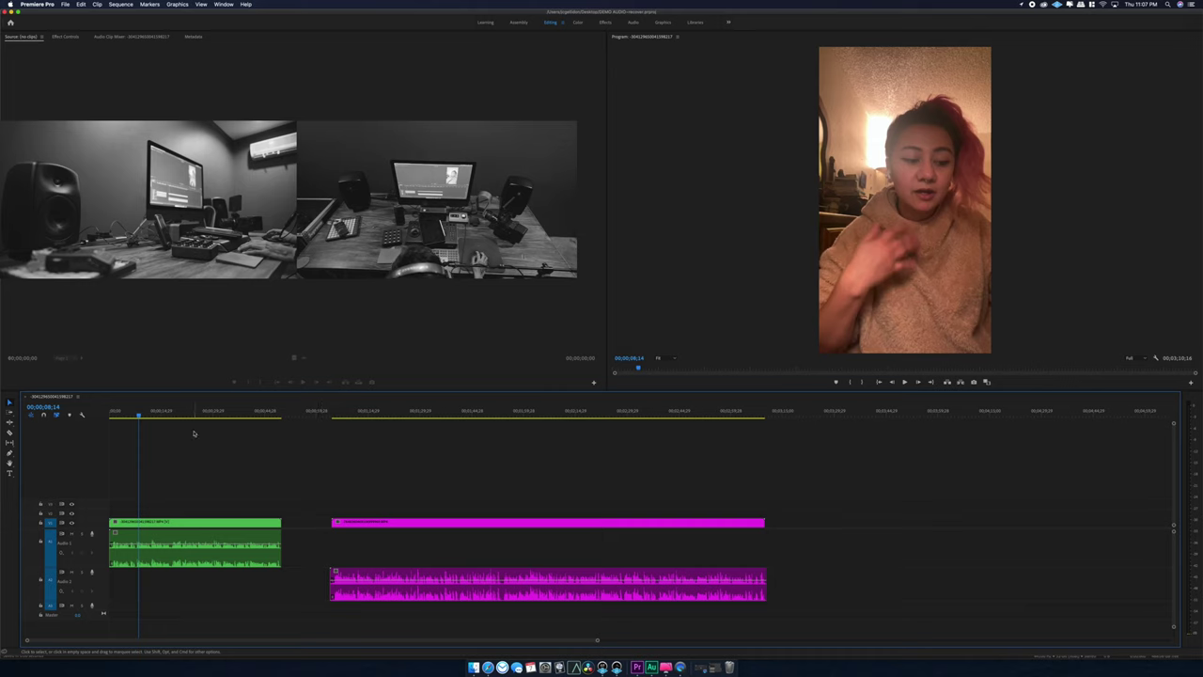
{"action": "left_click", "coordinate": [122, 414]}
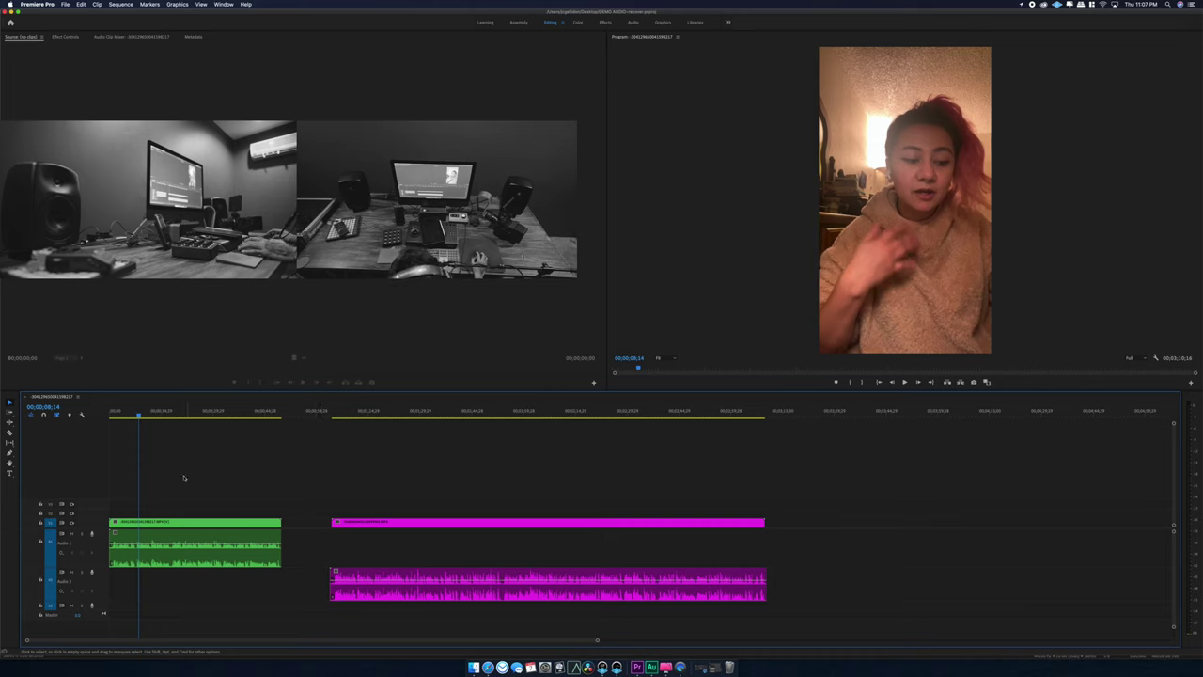
{"action": "left_click", "coordinate": [142, 415]}
Send the green clip's audio to Adobe Audition for editing.
{"action": "left_click", "coordinate": [189, 562]}
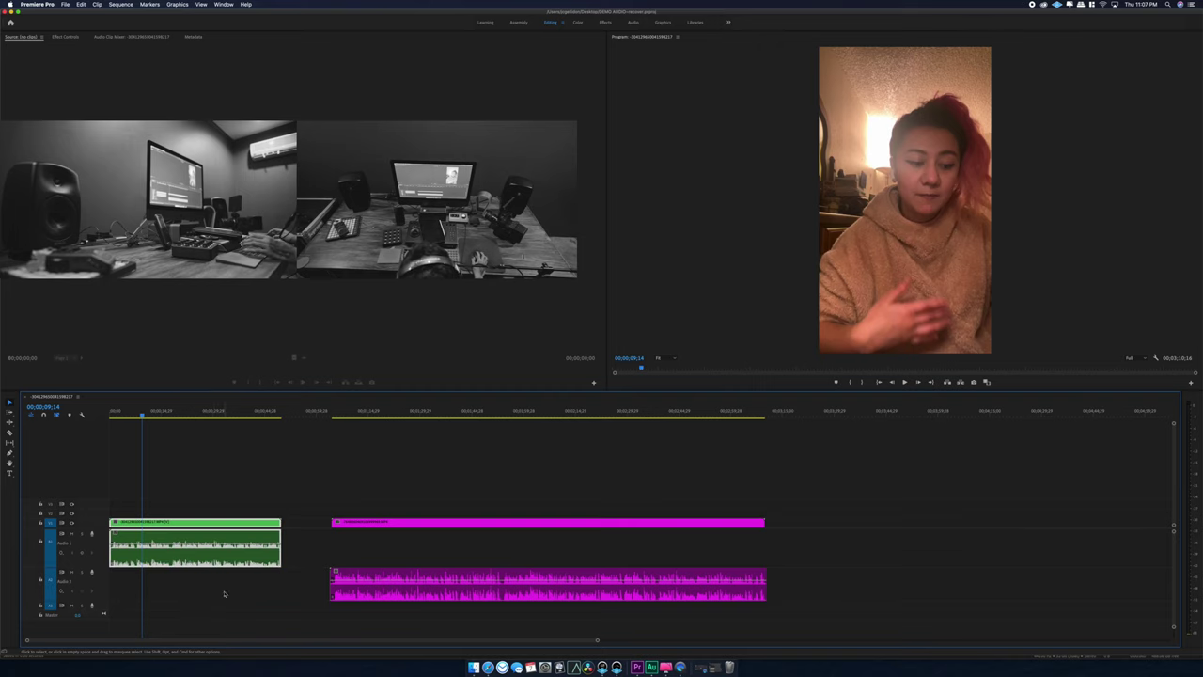
{"action": "right_click", "coordinate": [183, 561]}
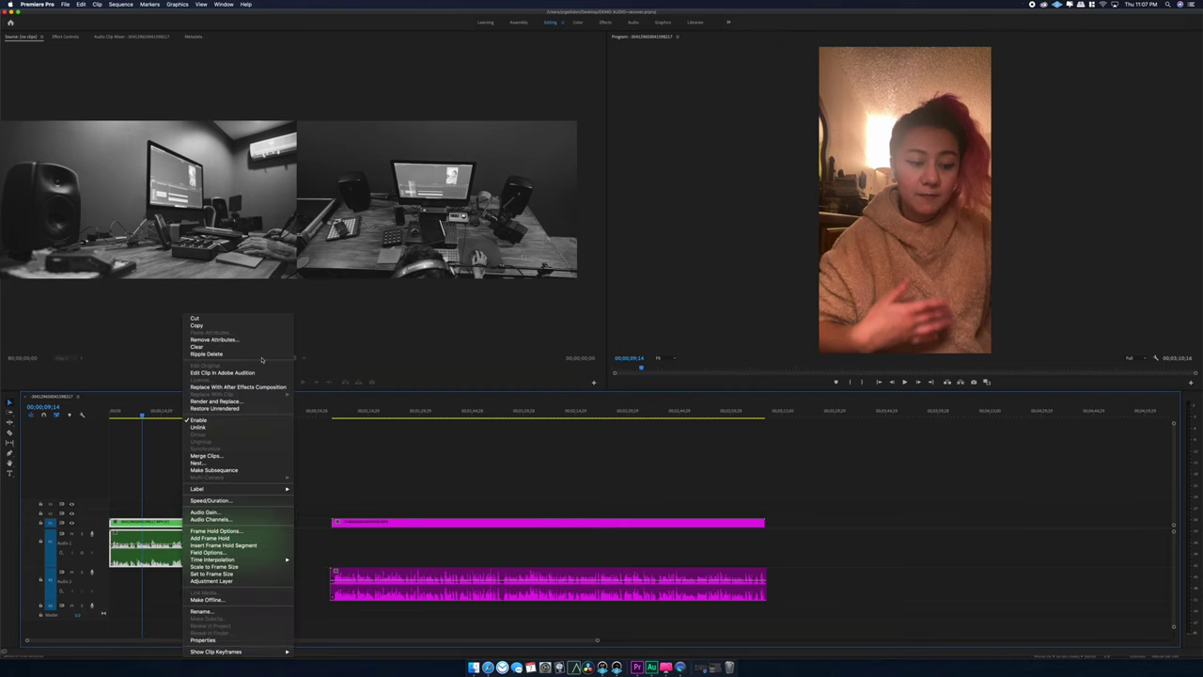
{"action": "left_click", "coordinate": [250, 373]}
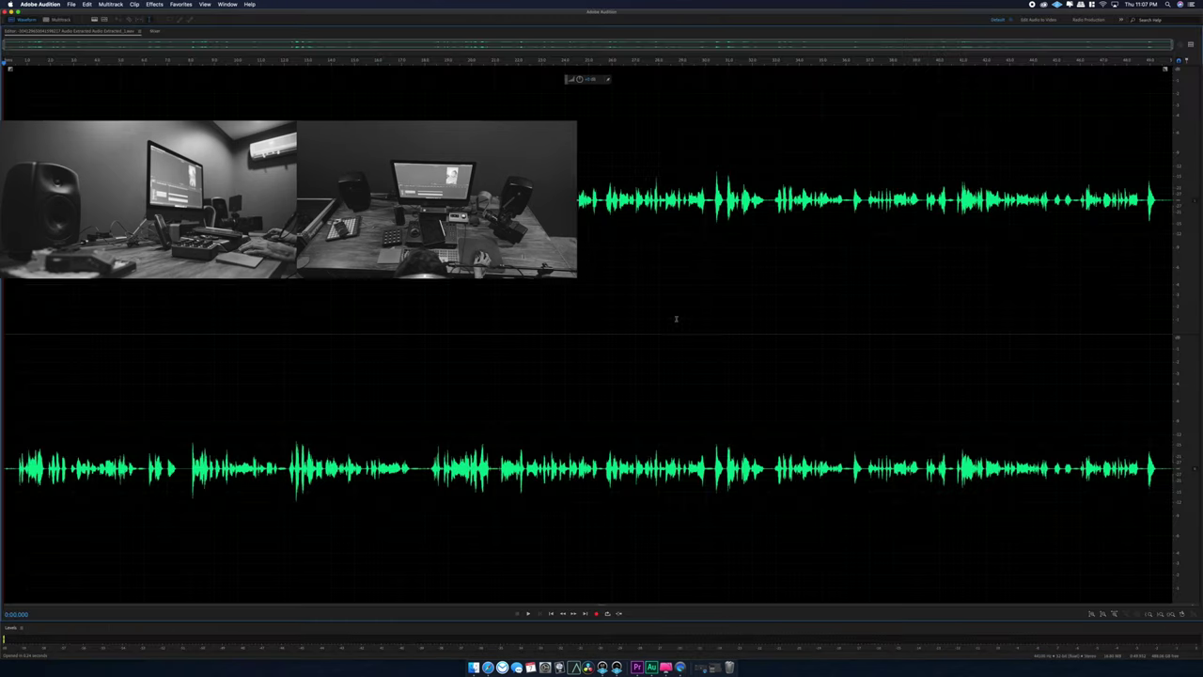
Examine the waveform's peaks and quiet stretches at several points along the full length of the recording.
{"action": "left_click", "coordinate": [206, 280]}
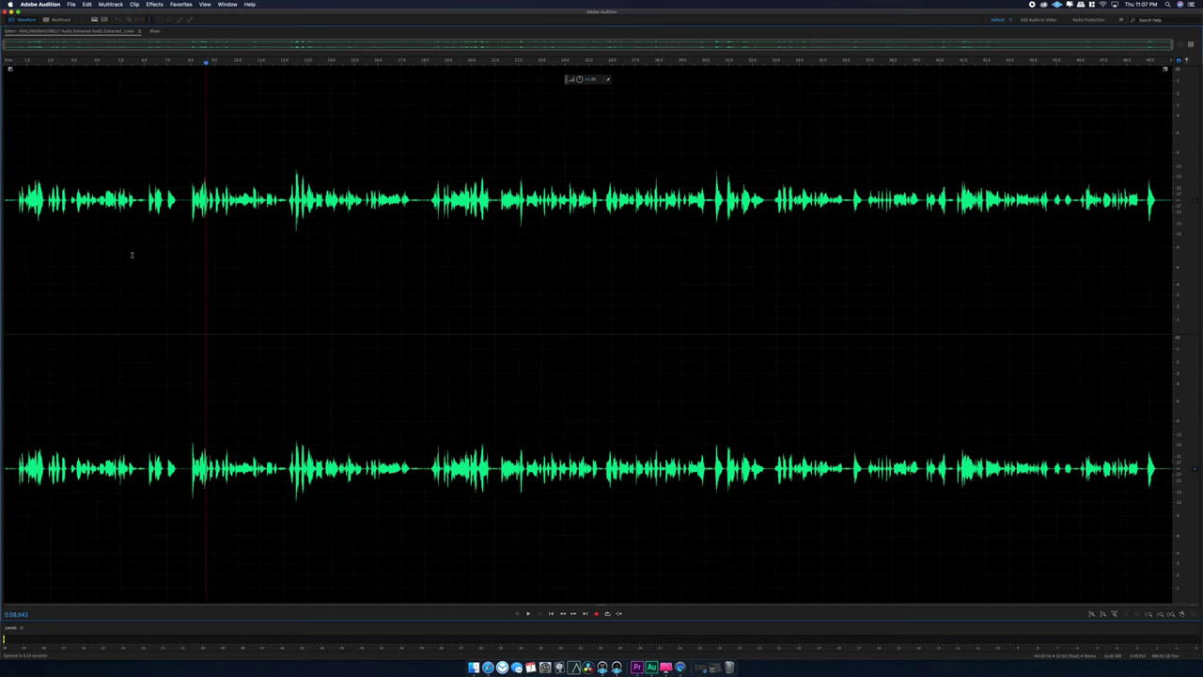
{"action": "left_click", "coordinate": [126, 257]}
{"action": "left_click", "coordinate": [414, 259]}
{"action": "left_click", "coordinate": [729, 280]}
{"action": "left_click_drag", "start_coordinate": [1135, 242], "coordinate": [83, 311]}
{"action": "left_click", "coordinate": [511, 319]}
{"action": "left_click", "coordinate": [79, 289]}
{"action": "left_click", "coordinate": [549, 290]}
{"action": "left_click", "coordinate": [434, 316]}
Play the recording from about 8 seconds to about 14 seconds to listen to its untreated sound.
{"action": "left_click", "coordinate": [167, 232]}
{"action": "left_click", "coordinate": [201, 236]}
{"action": "key", "text": "space"}
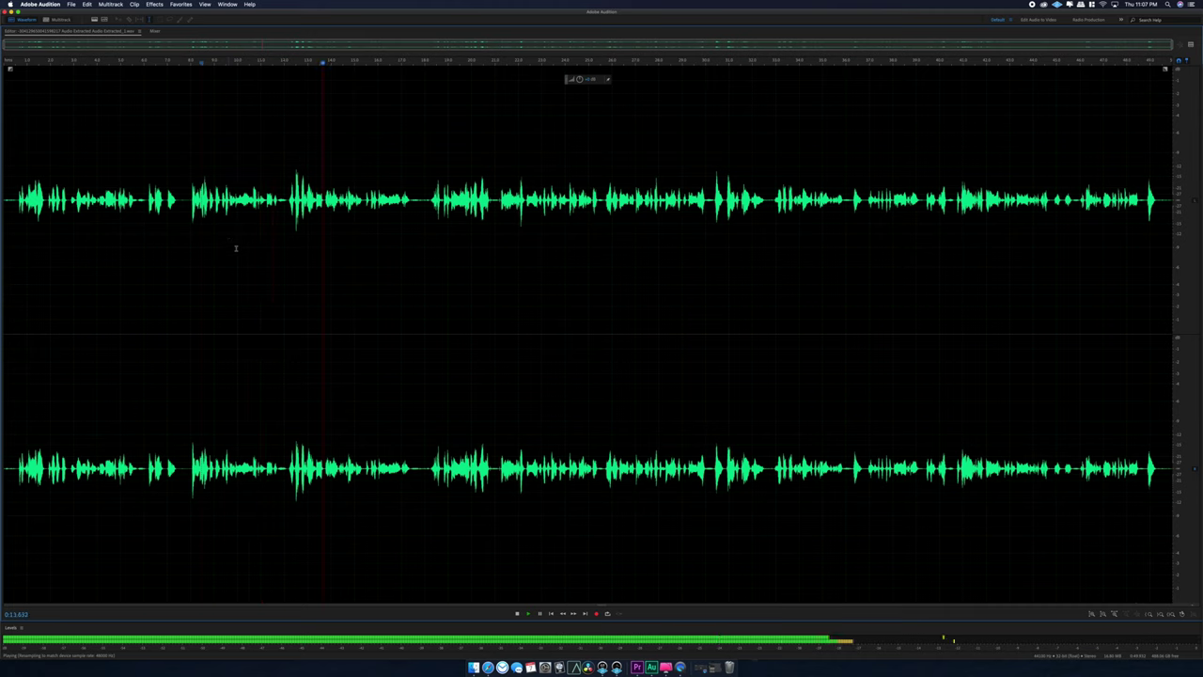
{"action": "key", "text": "space"}
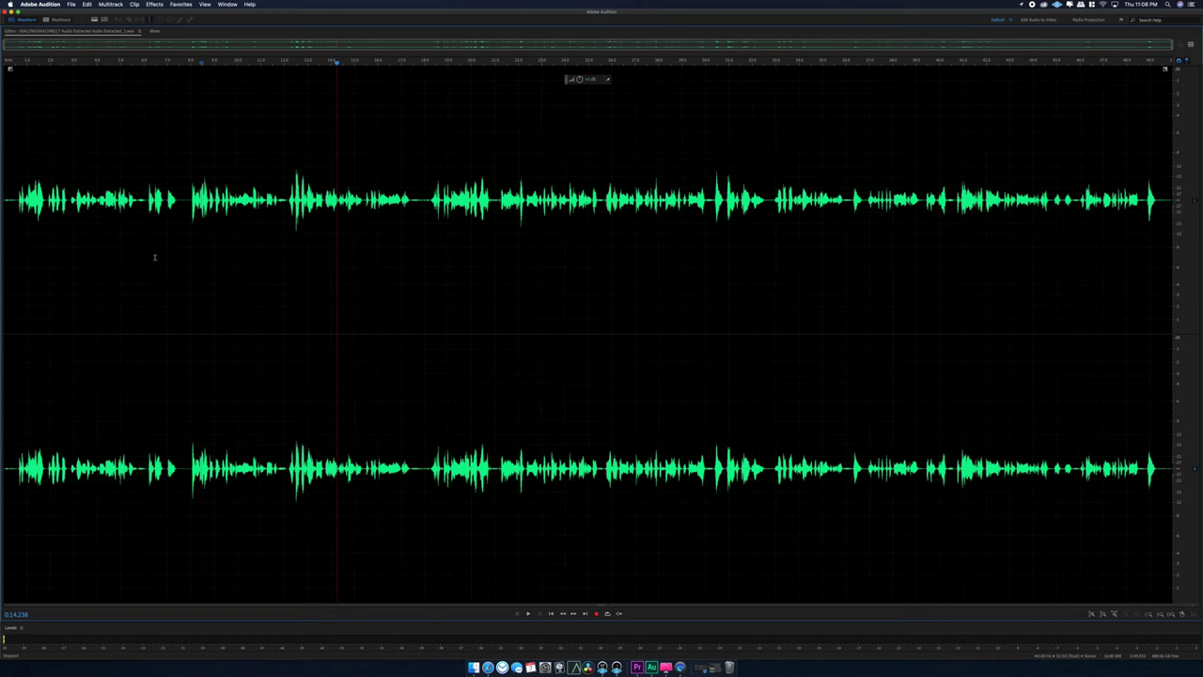
Inspect the waveform's levels across the recording again, including the pauses around 6 and 7 seconds.
{"action": "left_click", "coordinate": [204, 229]}
{"action": "left_click", "coordinate": [104, 209]}
{"action": "left_click_drag", "start_coordinate": [14, 188], "coordinate": [1156, 191]}
{"action": "left_click_drag", "start_coordinate": [341, 228], "coordinate": [1192, 235]}
{"action": "left_click", "coordinate": [516, 232]}
{"action": "left_click", "coordinate": [171, 237]}
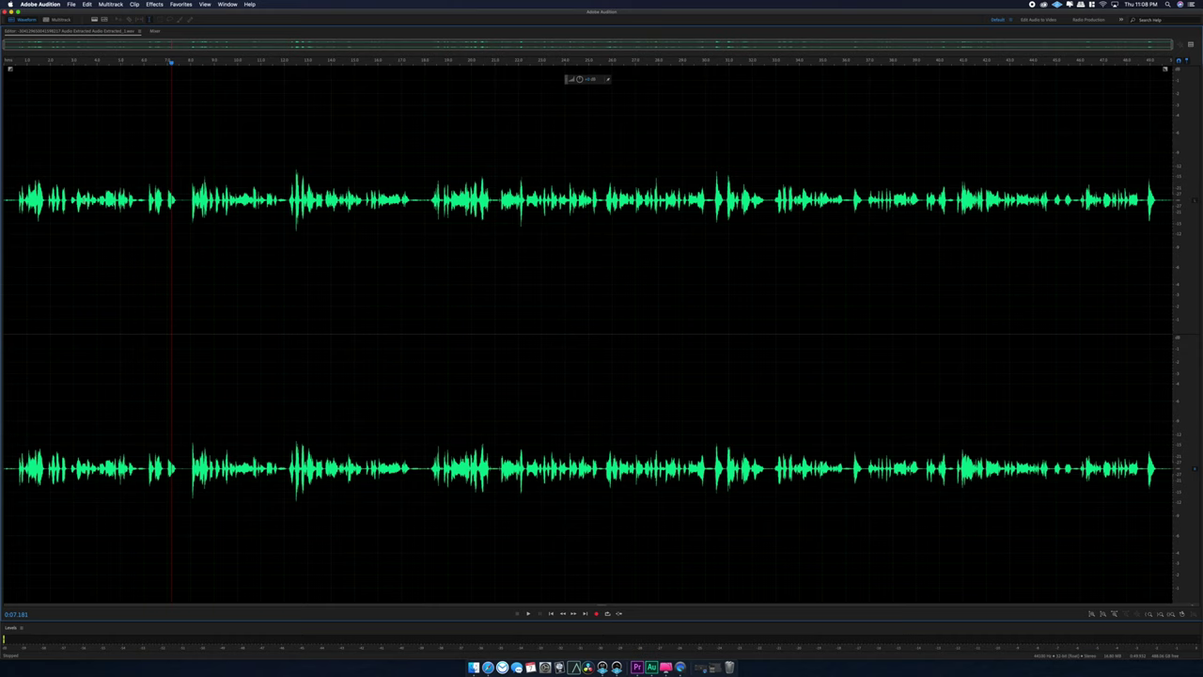
{"action": "left_click", "coordinate": [144, 207]}
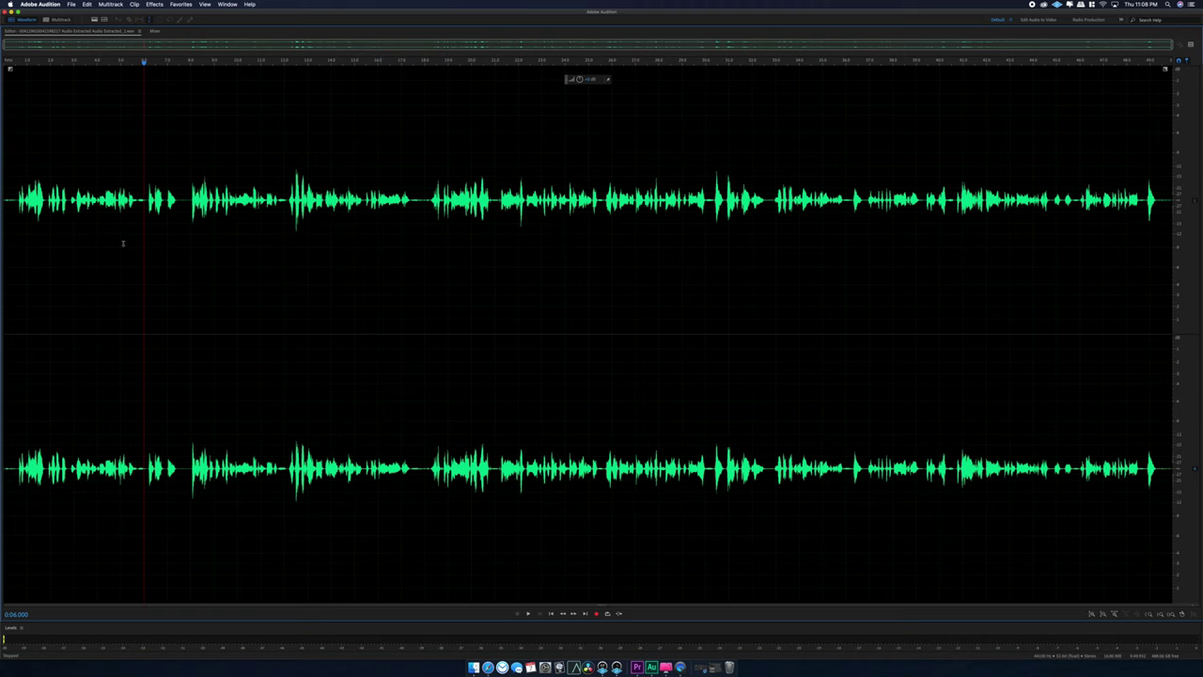
{"action": "left_click", "coordinate": [54, 250]}
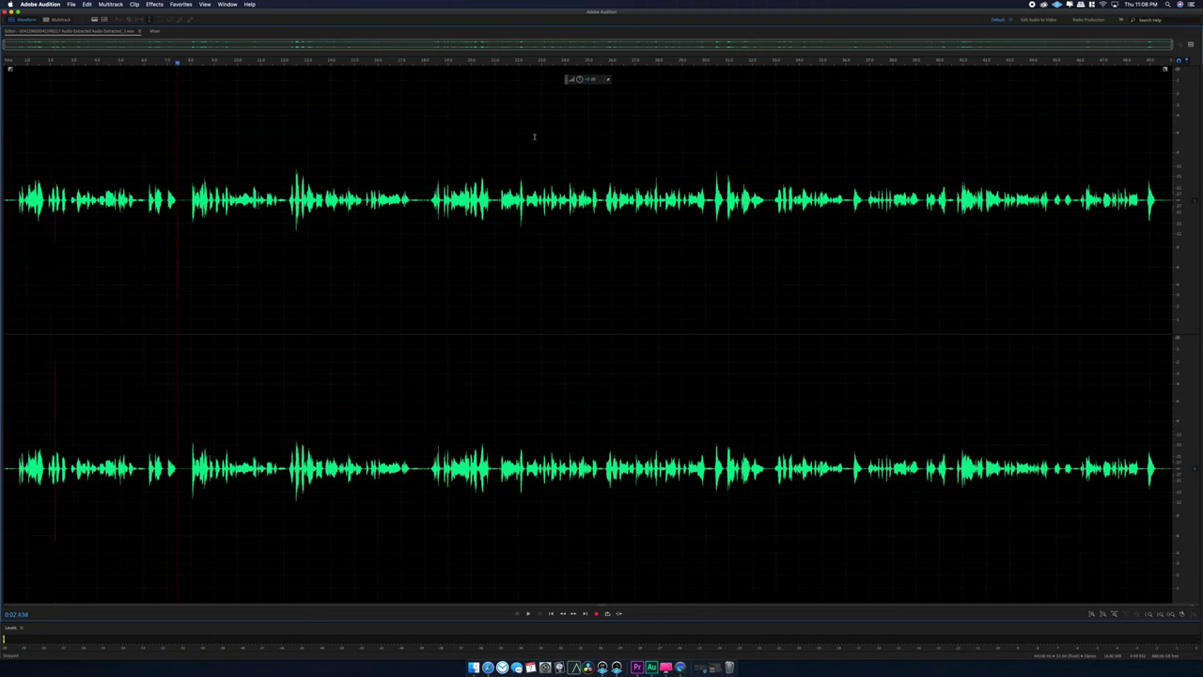
Select the entire waveform and open Slate Digital's Inf EQ Audio Unit effect, placing its window near the middle of the waveform.
{"action": "left_click", "coordinate": [10, 202]}
{"action": "key", "text": "super+a"}
{"action": "left_click", "coordinate": [161, 8]}
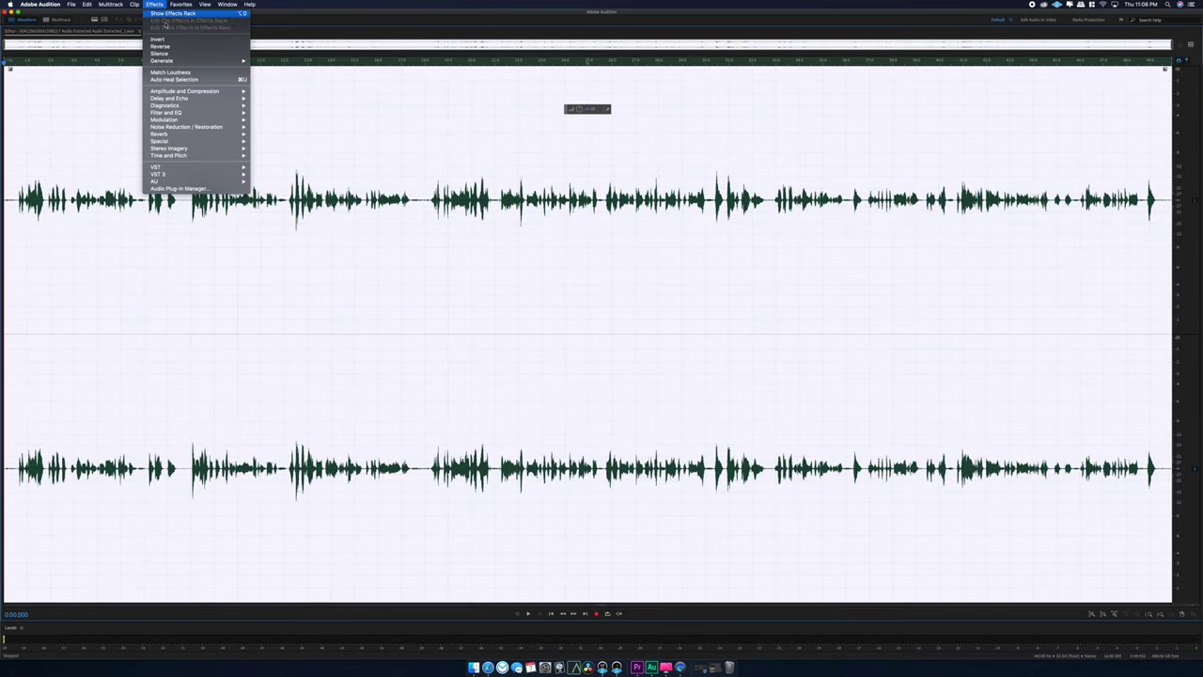
{"action": "mouse_move", "coordinate": [211, 182]}
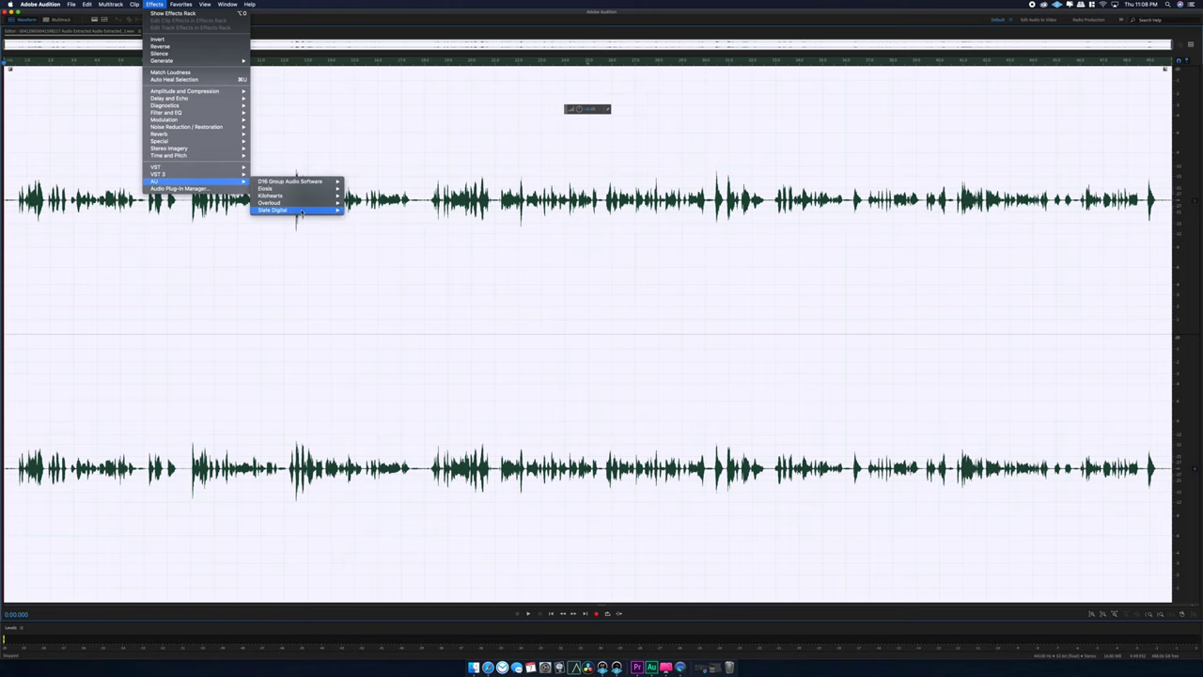
{"action": "mouse_move", "coordinate": [301, 212]}
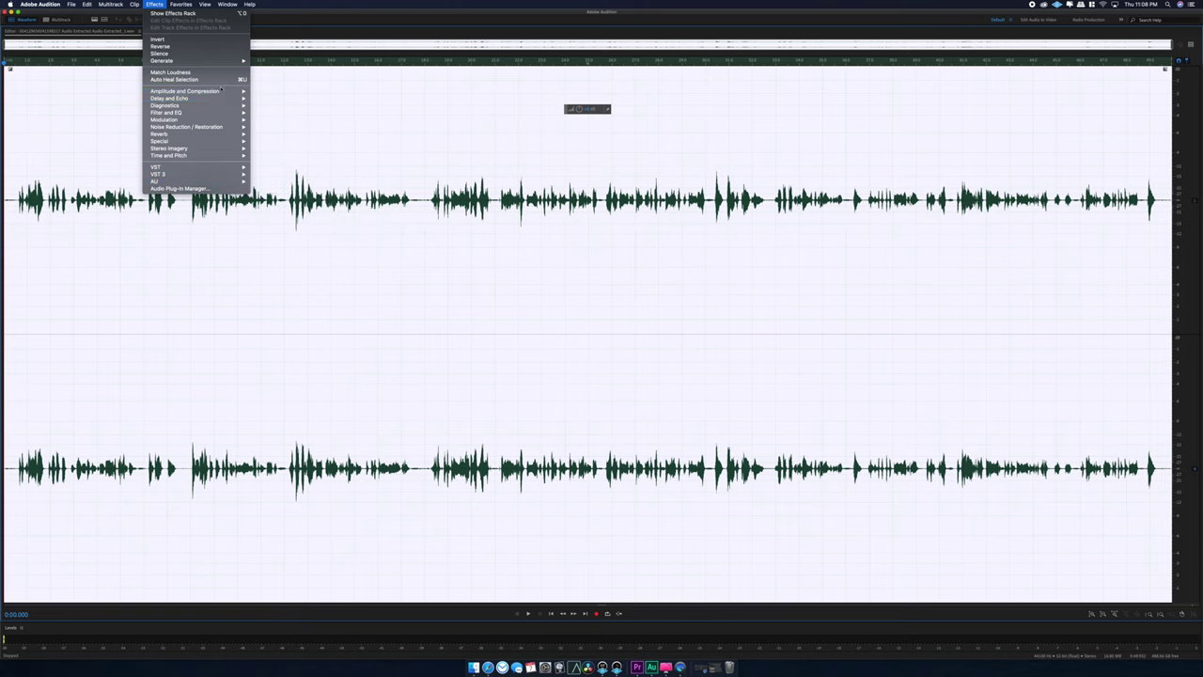
{"action": "mouse_move", "coordinate": [224, 98]}
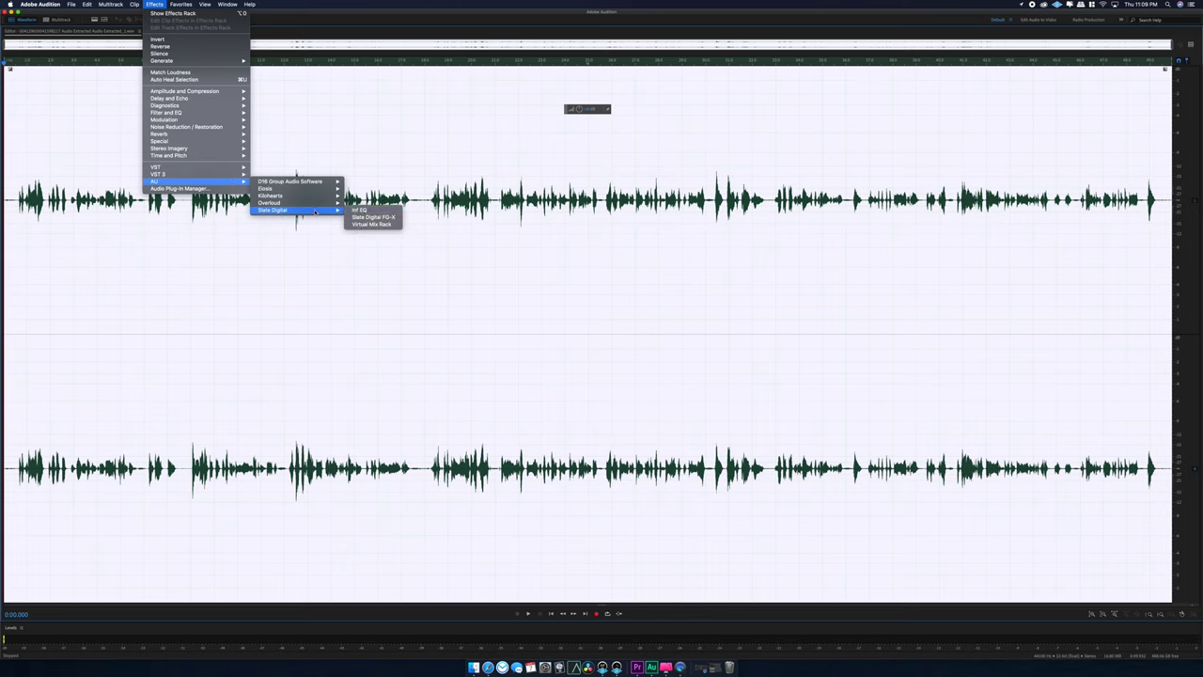
{"action": "left_click", "coordinate": [360, 210]}
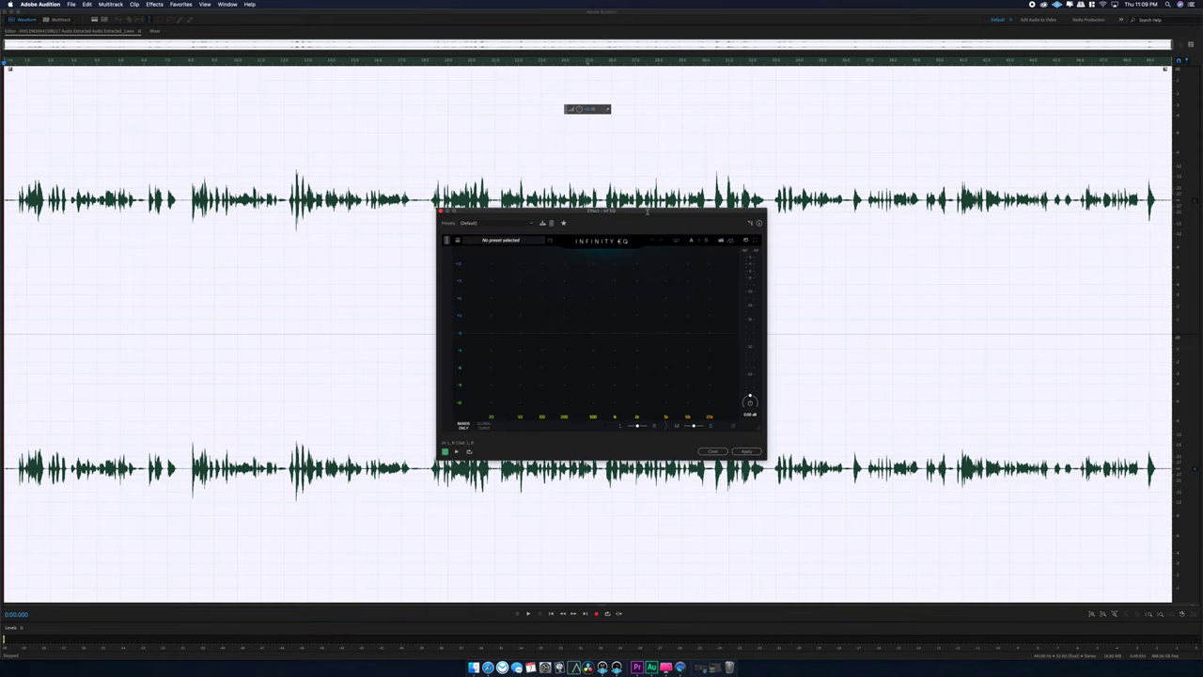
{"action": "left_click_drag", "start_coordinate": [647, 212], "coordinate": [628, 211]}
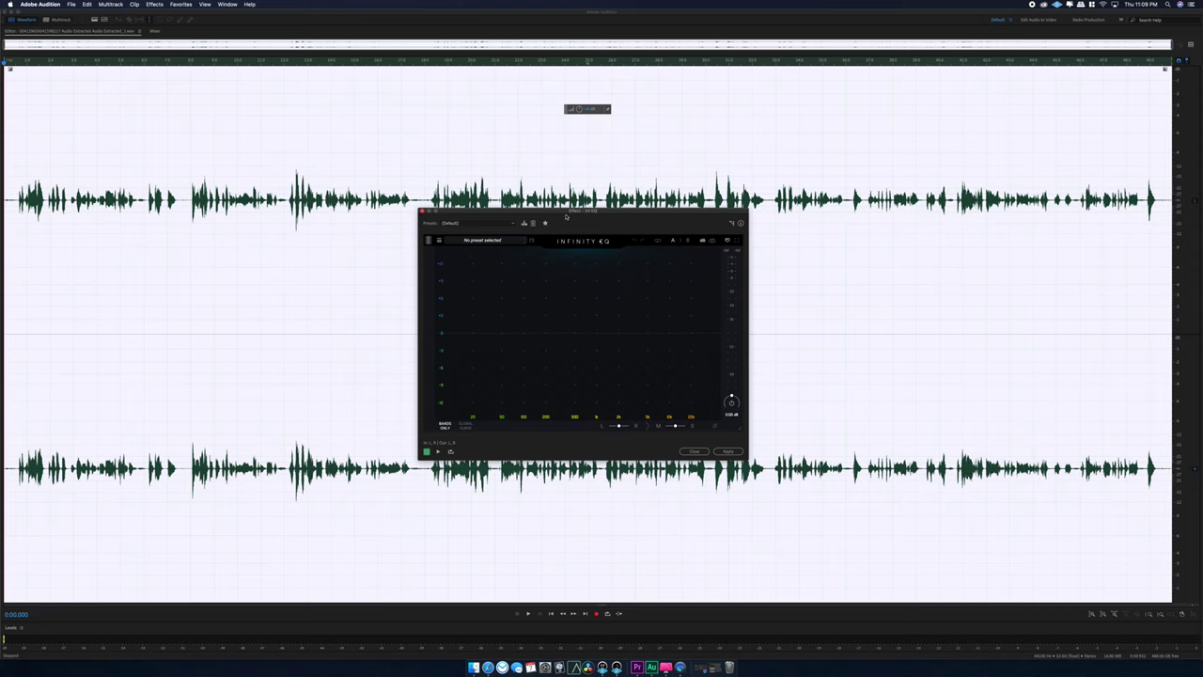
{"action": "left_click_drag", "start_coordinate": [626, 214], "coordinate": [544, 217]}
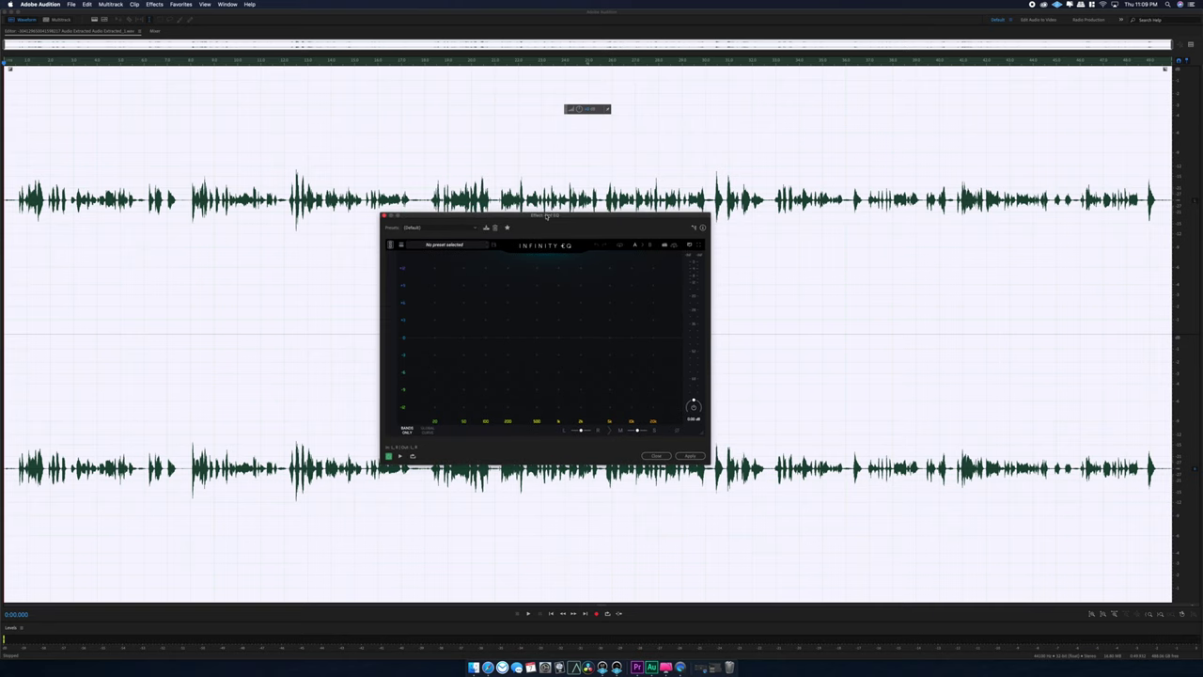
{"action": "left_click_drag", "start_coordinate": [546, 215], "coordinate": [571, 206]}
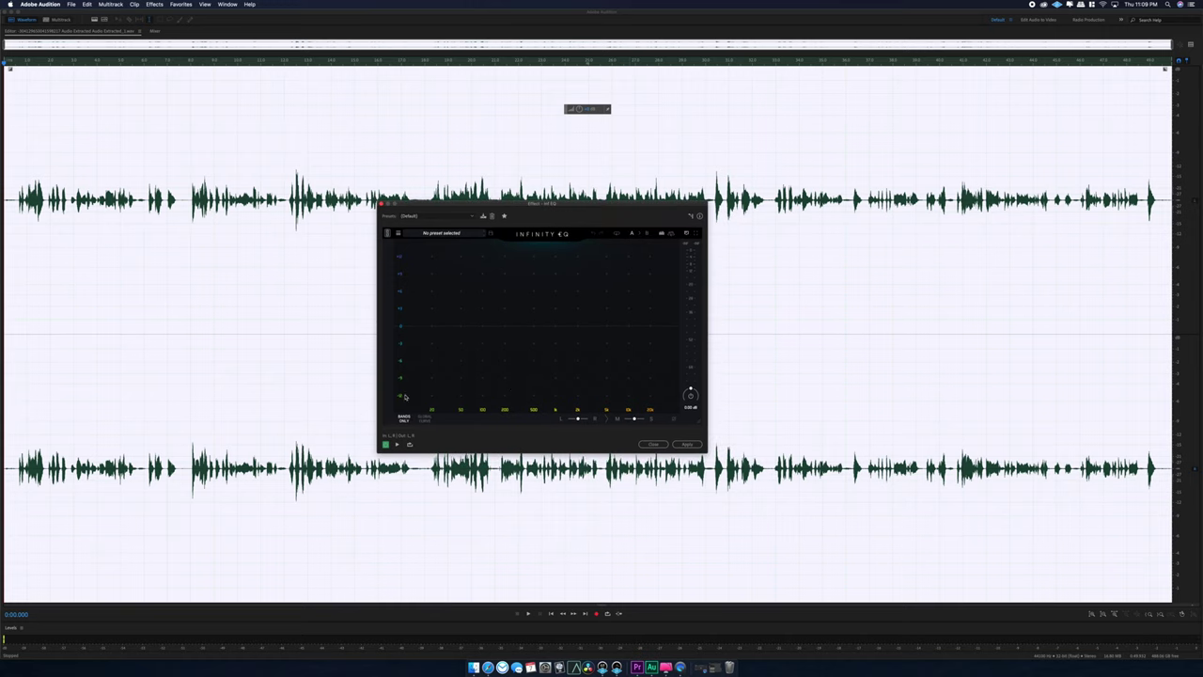
Preview the section from about 8 seconds several times and examine its frequency spectrum in Infinity EQ.
{"action": "left_click", "coordinate": [187, 214]}
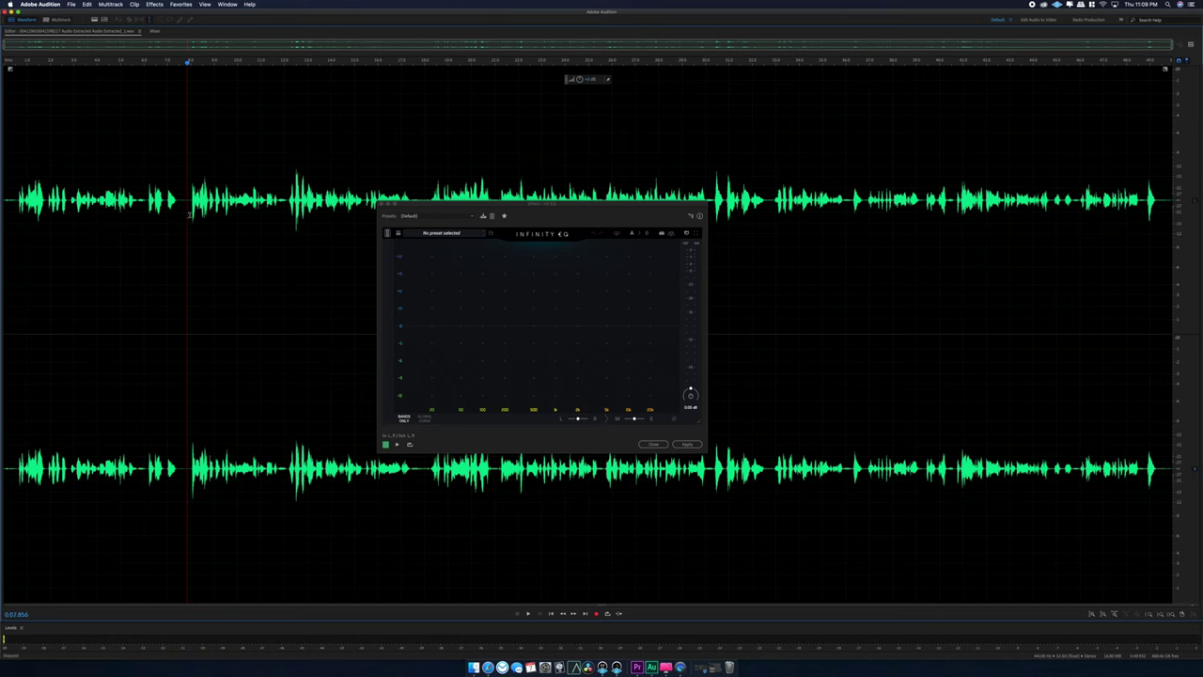
{"action": "left_click", "coordinate": [396, 444]}
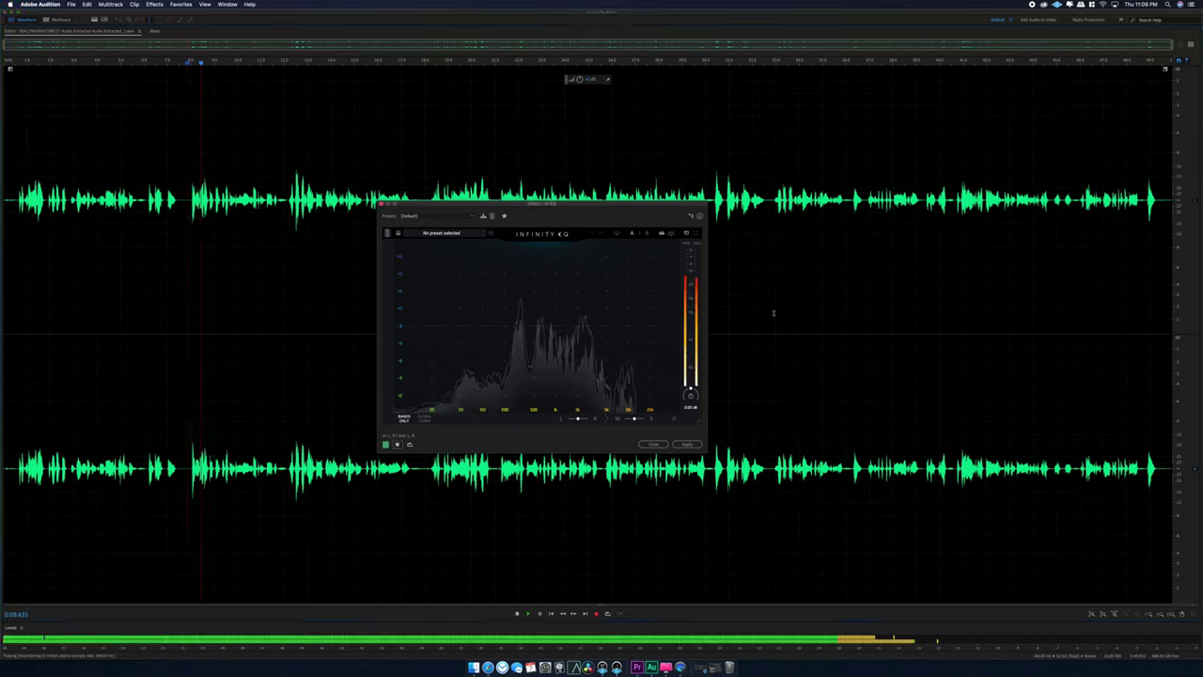
{"action": "key", "text": "space"}
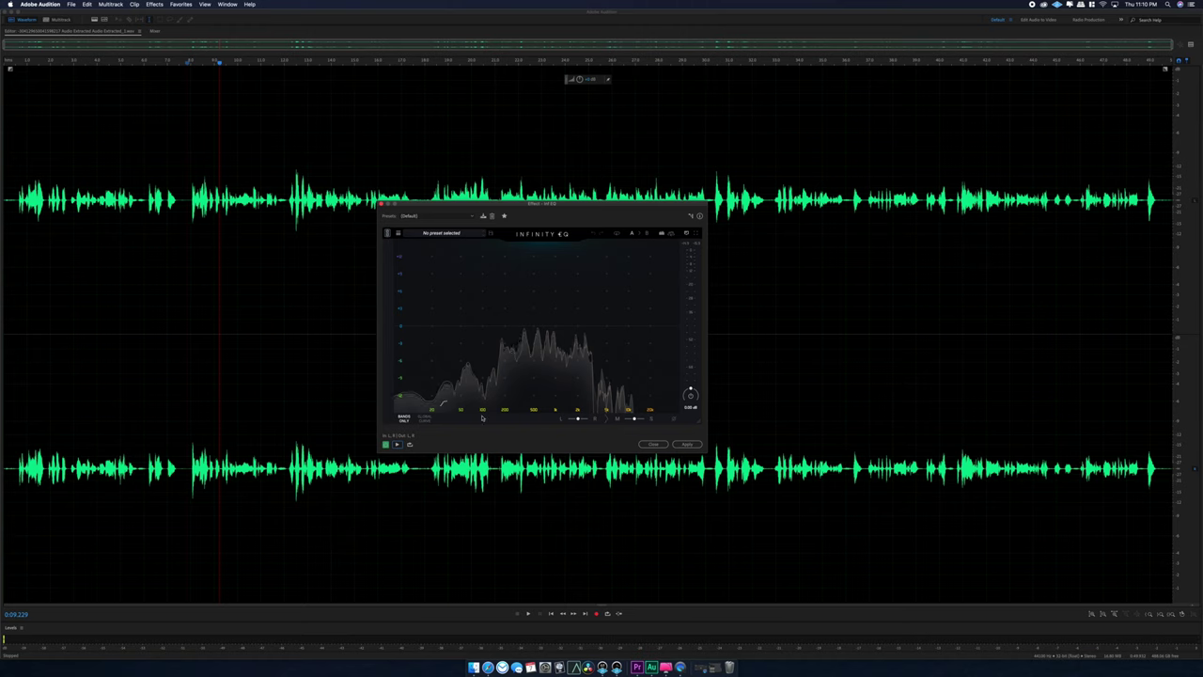
{"action": "key", "text": "space"}
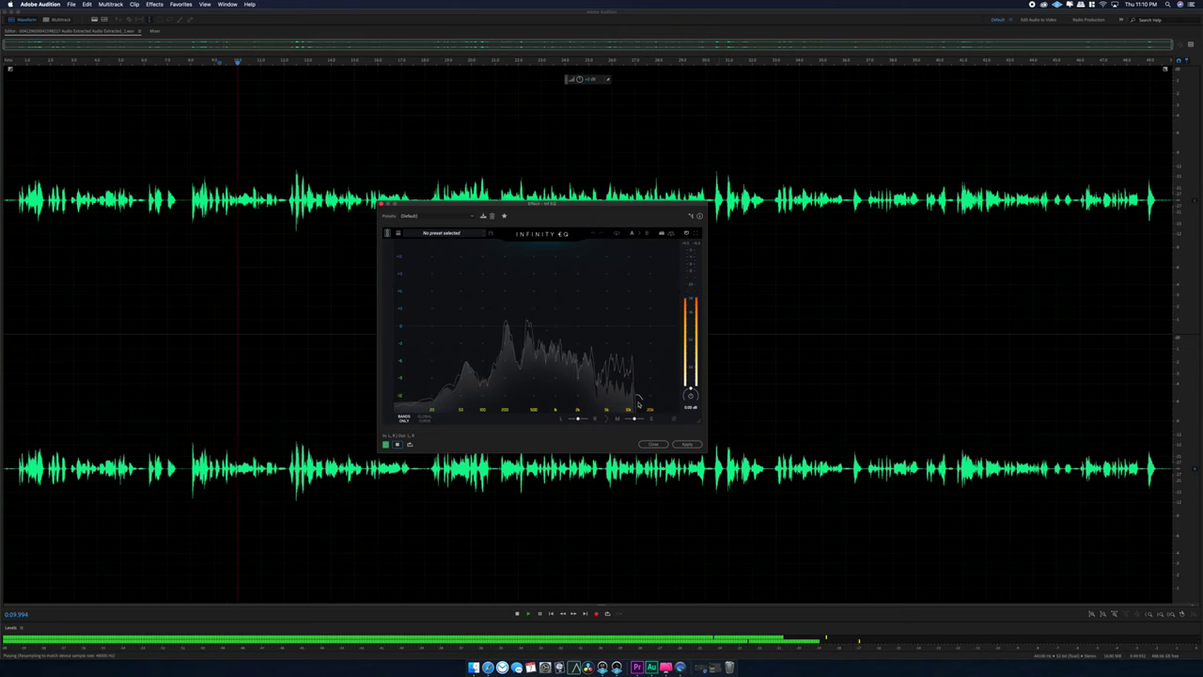
{"action": "key", "text": "space"}
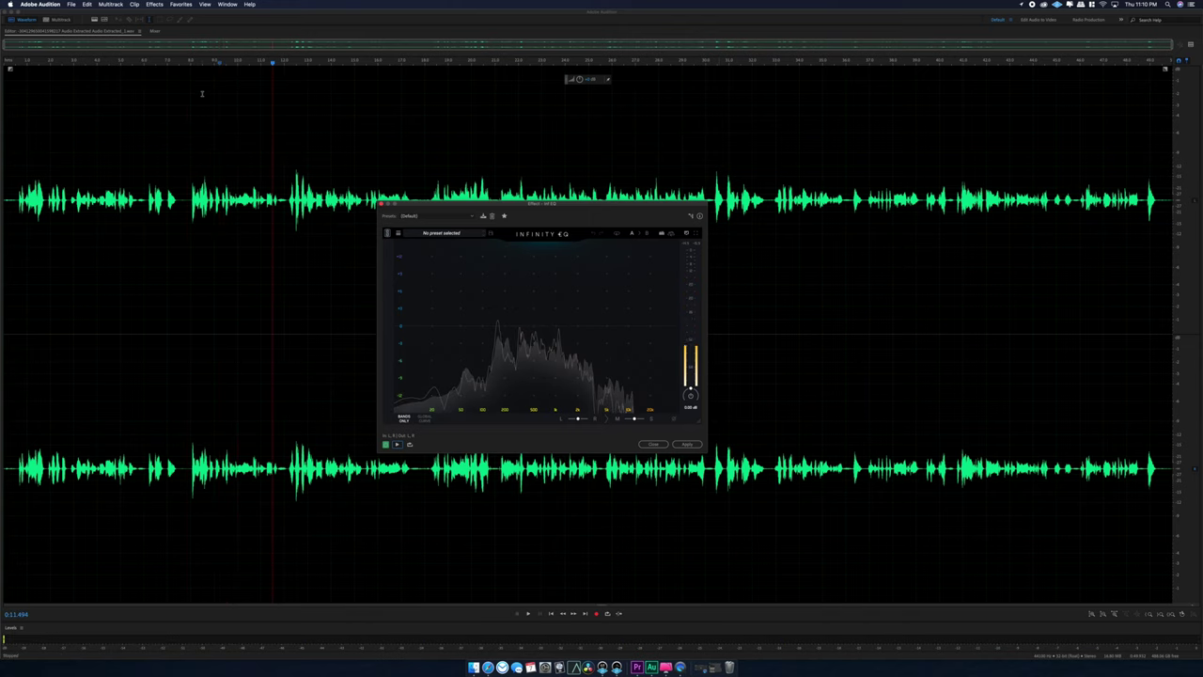
{"action": "left_click", "coordinate": [202, 93]}
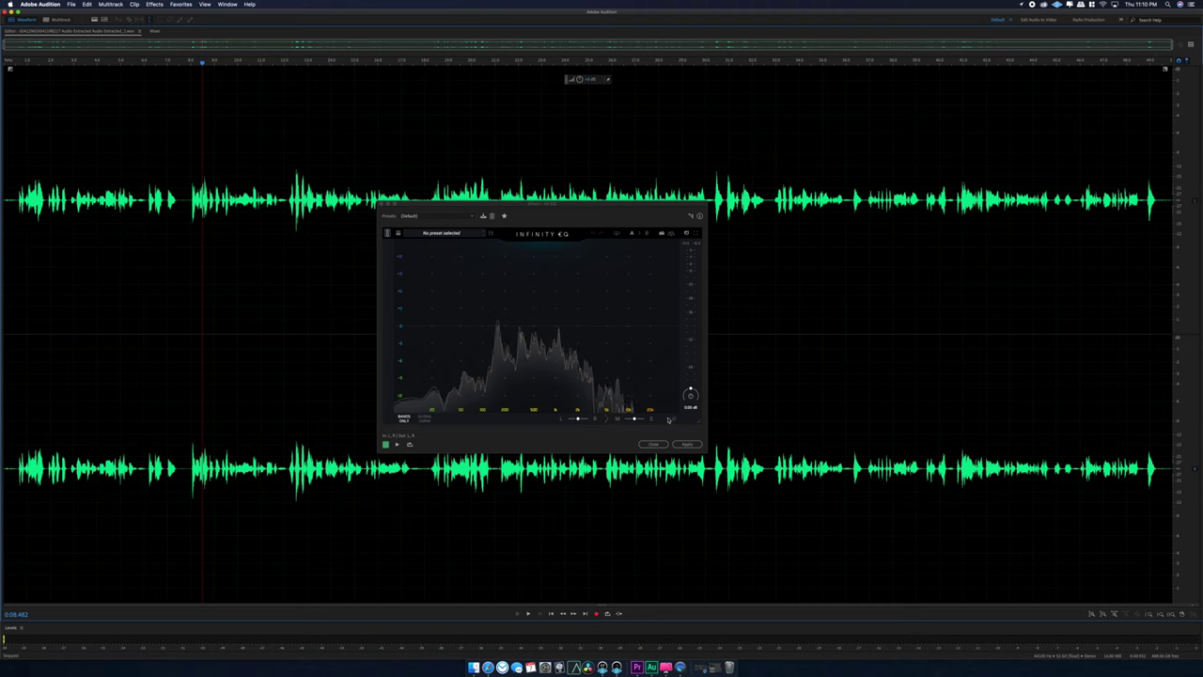
{"action": "key", "text": "space"}
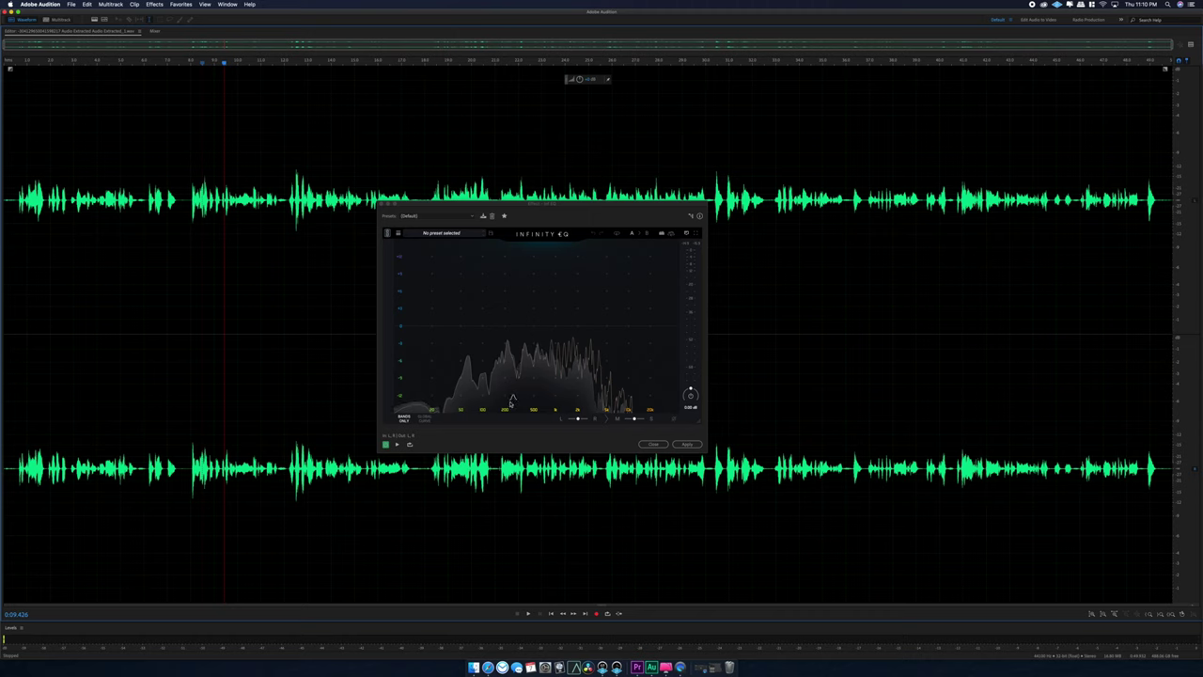
{"action": "key", "text": "space"}
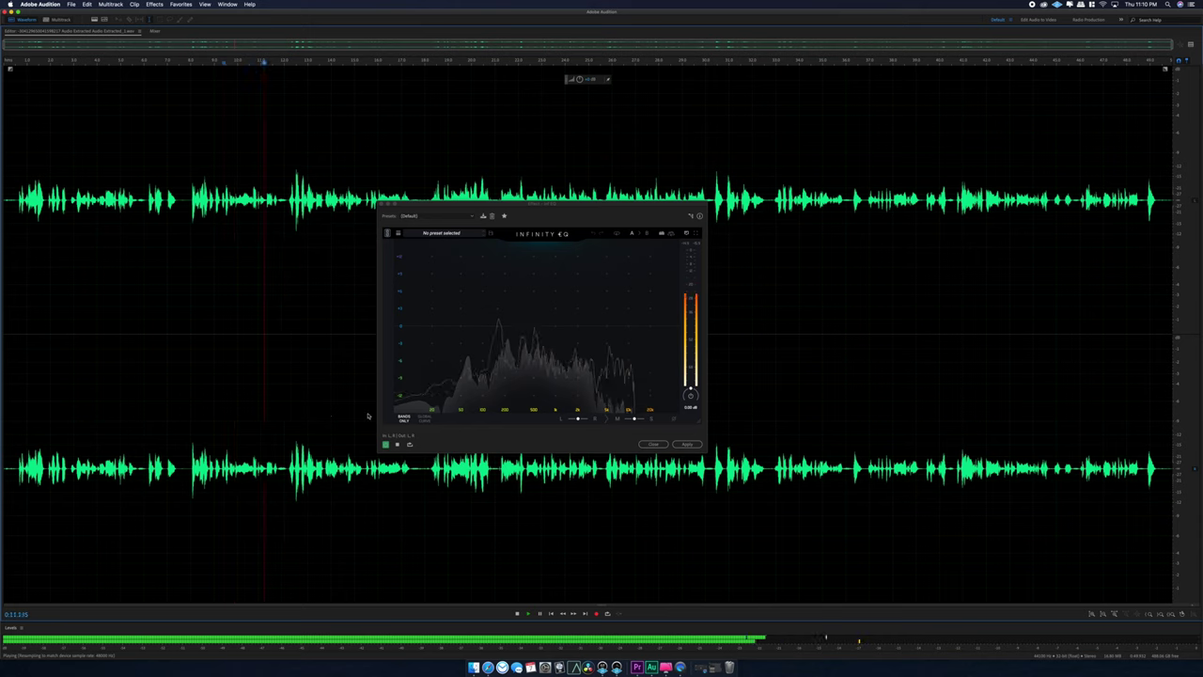
{"action": "key", "text": "space"}
{"action": "left_click", "coordinate": [184, 398]}
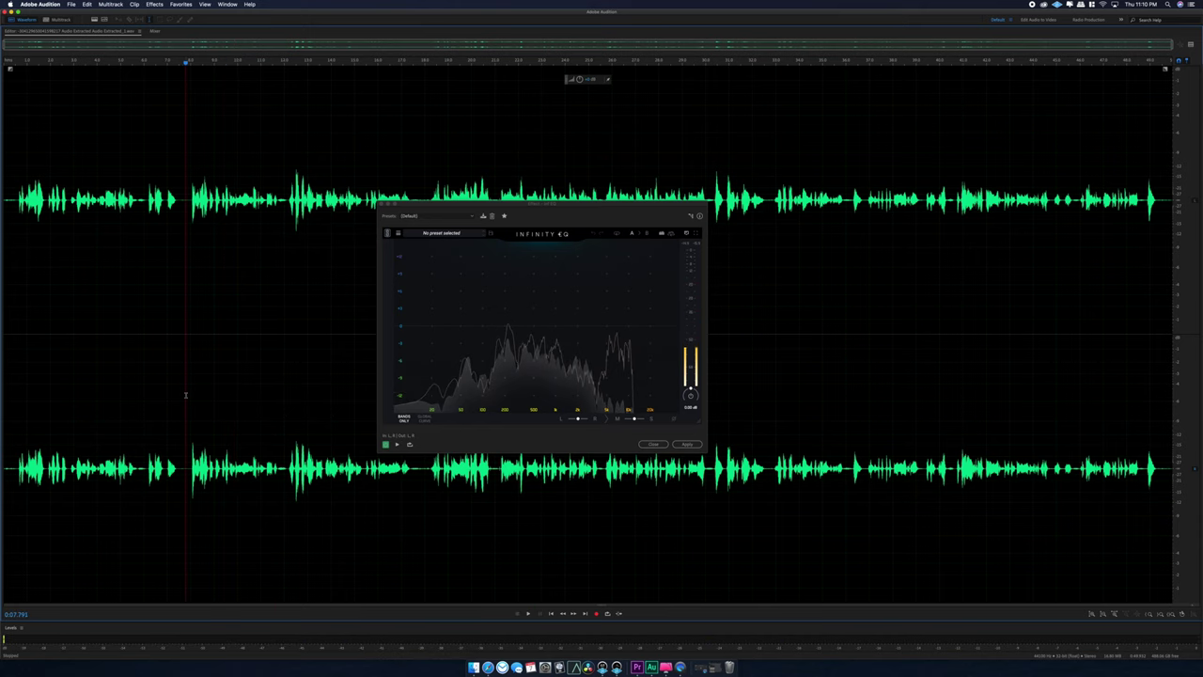
Load the Vocal Female Start preset from the 06. Pop category into Infinity EQ and hide the preset browser.
{"action": "left_click", "coordinate": [456, 236]}
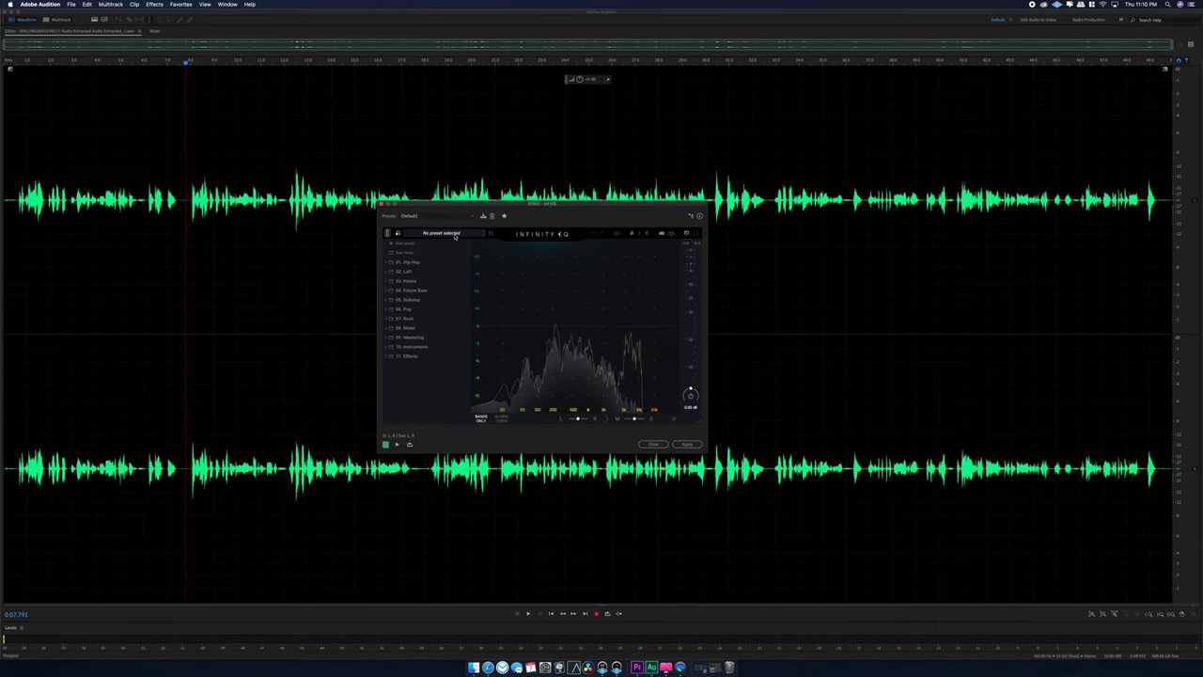
{"action": "left_click", "coordinate": [387, 311]}
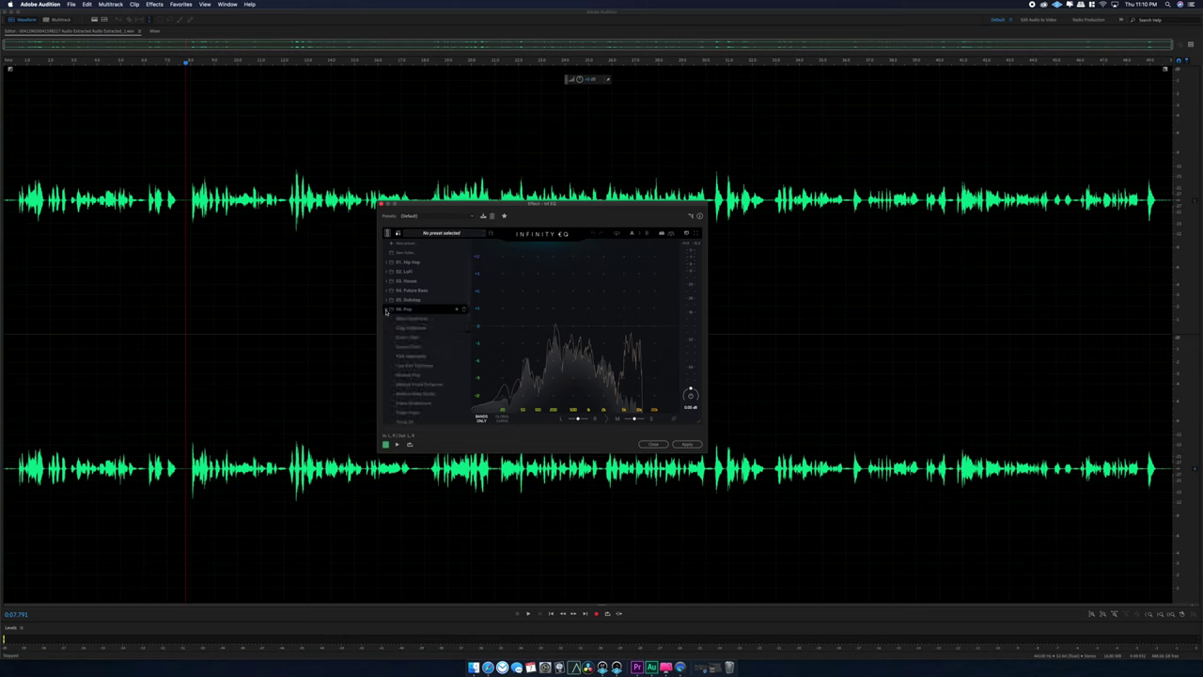
{"action": "scroll", "coordinate": [421, 366], "scroll_direction": "down", "scroll_amount": 2}
{"action": "scroll", "coordinate": [421, 369], "scroll_direction": "down", "scroll_amount": 2}
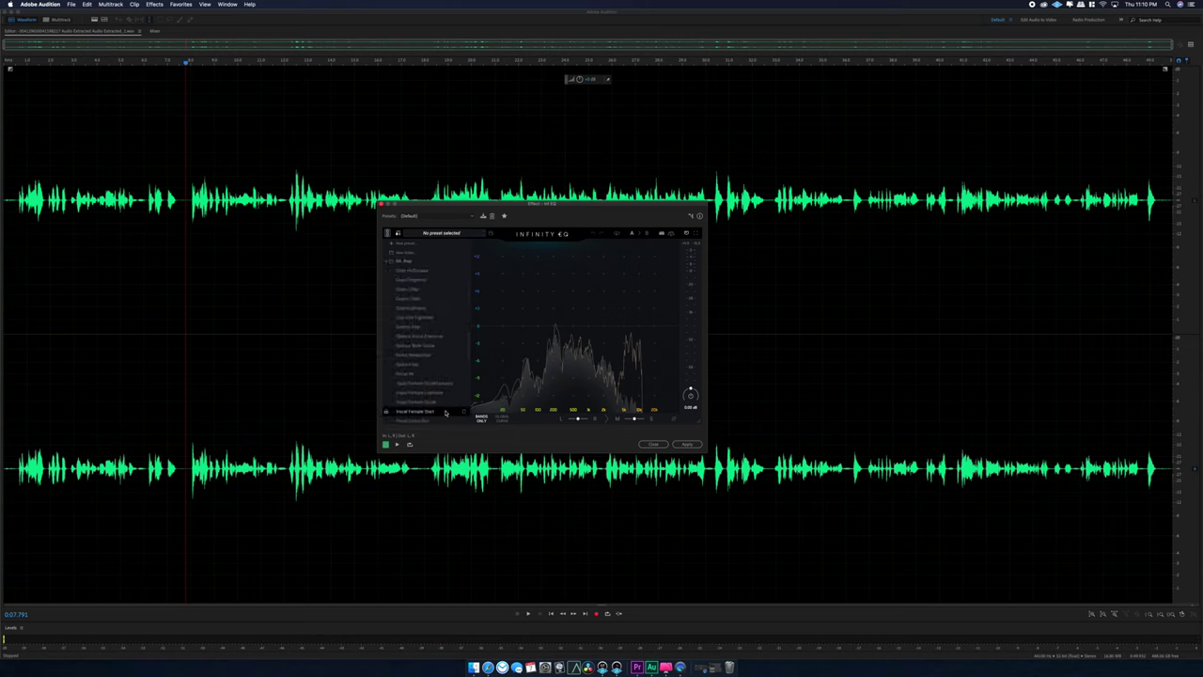
{"action": "scroll", "coordinate": [445, 406], "scroll_direction": "down", "scroll_amount": 4}
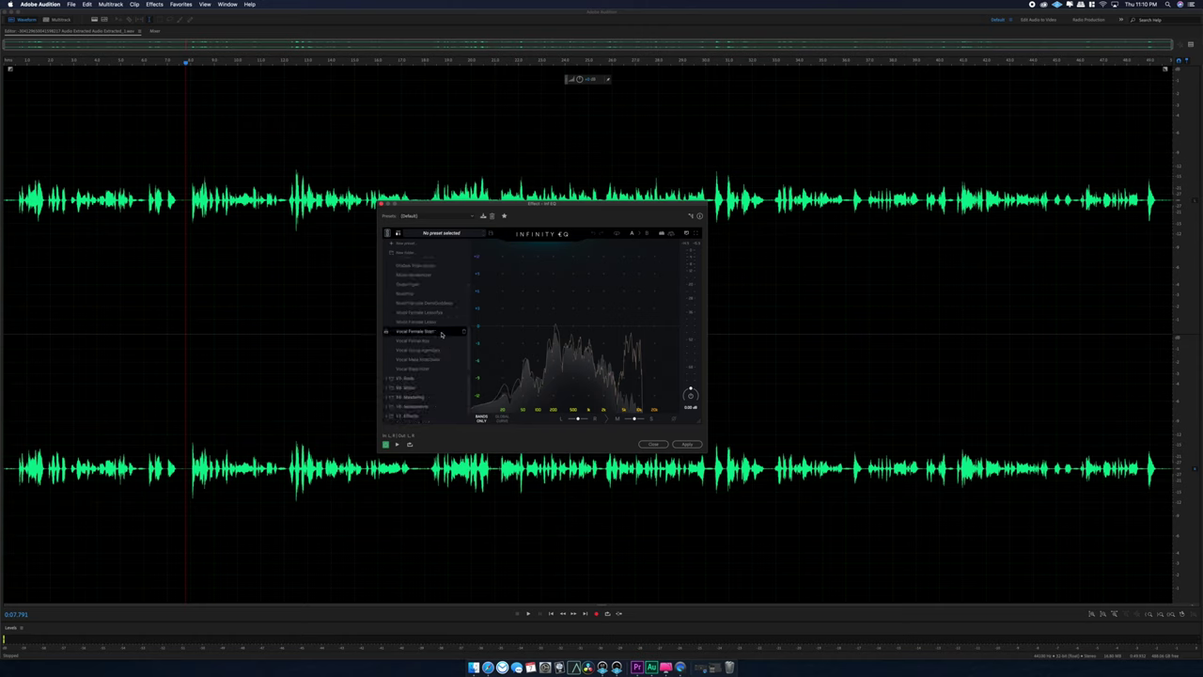
{"action": "left_click", "coordinate": [441, 335]}
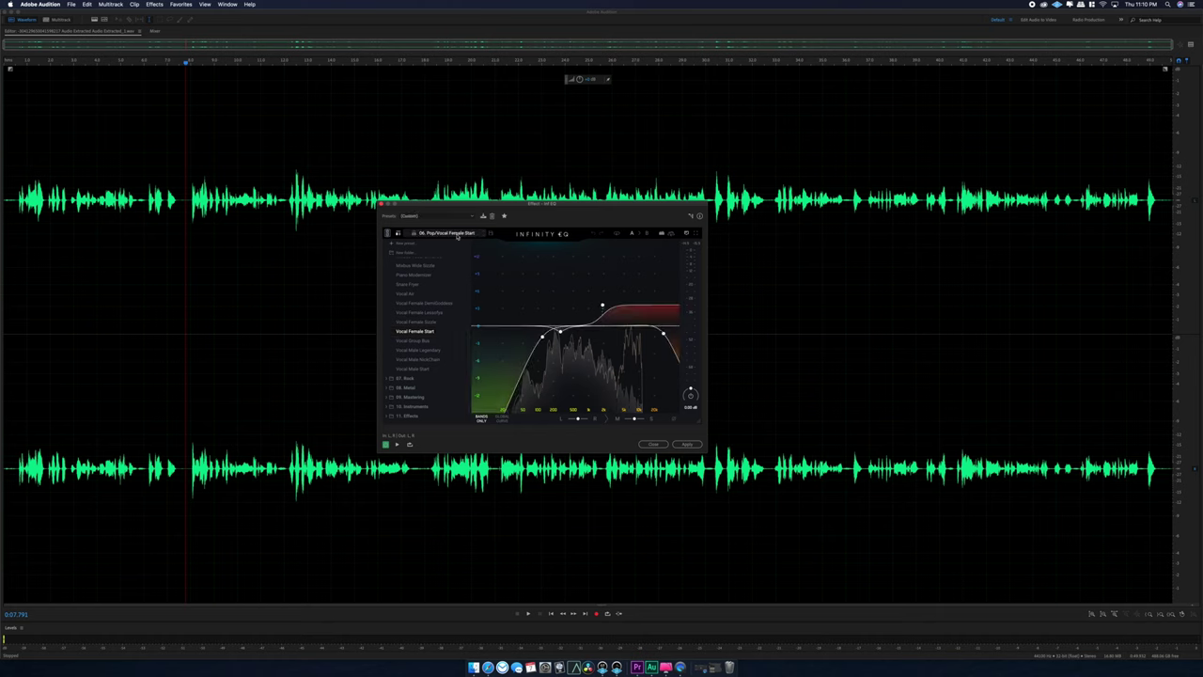
{"action": "left_click", "coordinate": [389, 234]}
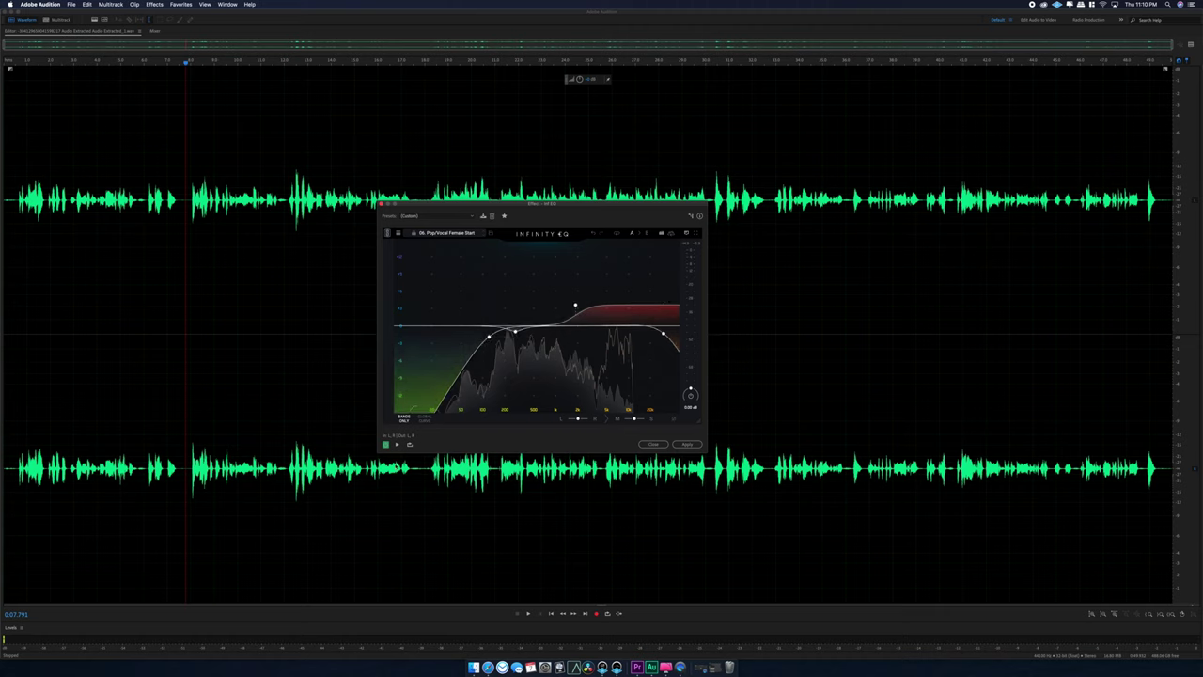
Preview the voice from about 8 seconds with the Vocal Female Start preset, replaying the passage for comparison.
{"action": "left_click", "coordinate": [398, 444]}
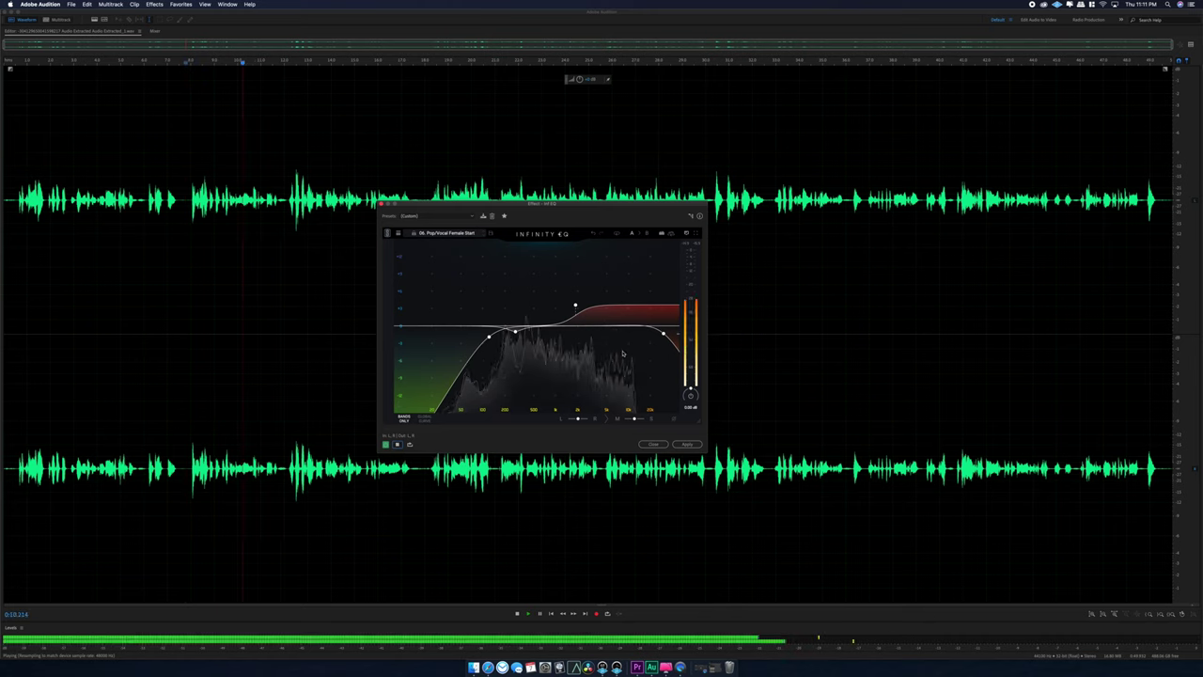
{"action": "key", "text": "space"}
{"action": "left_click", "coordinate": [183, 204]}
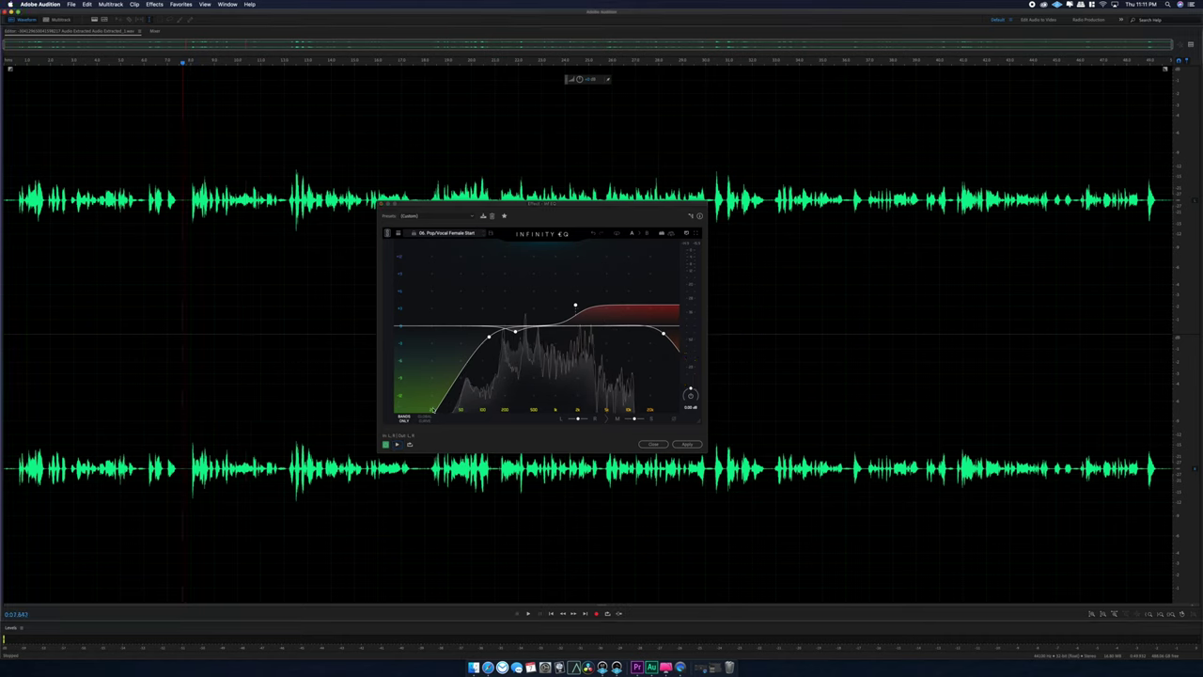
{"action": "key", "text": "space"}
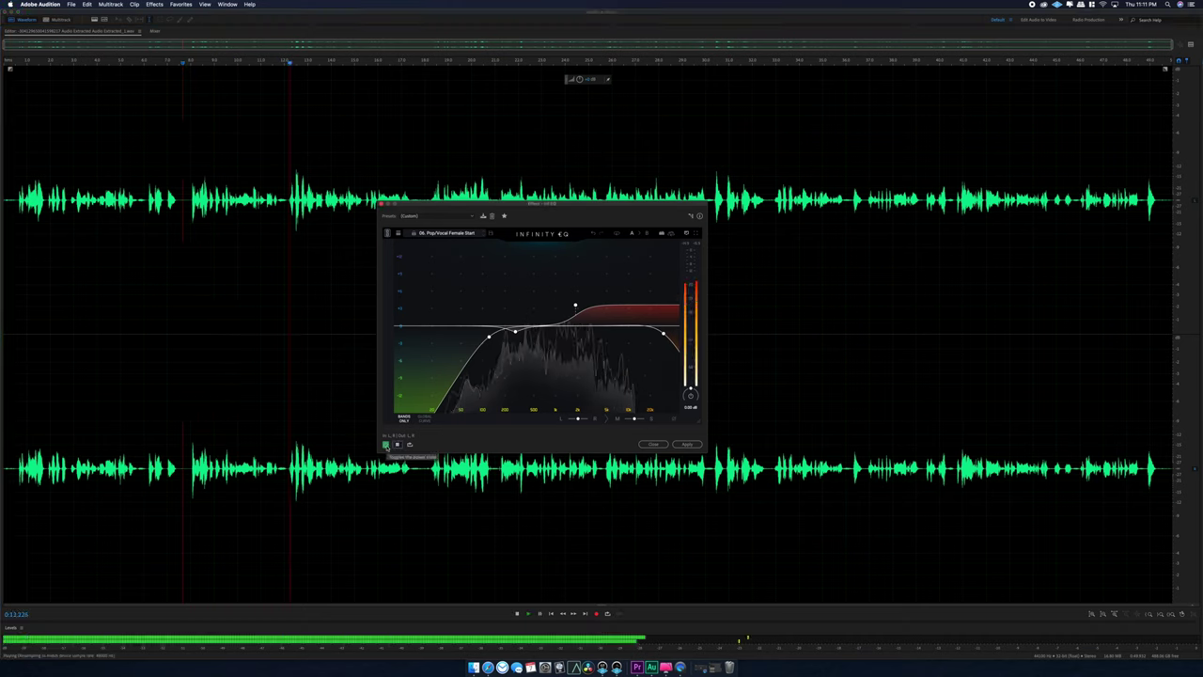
{"action": "key", "text": "space"}
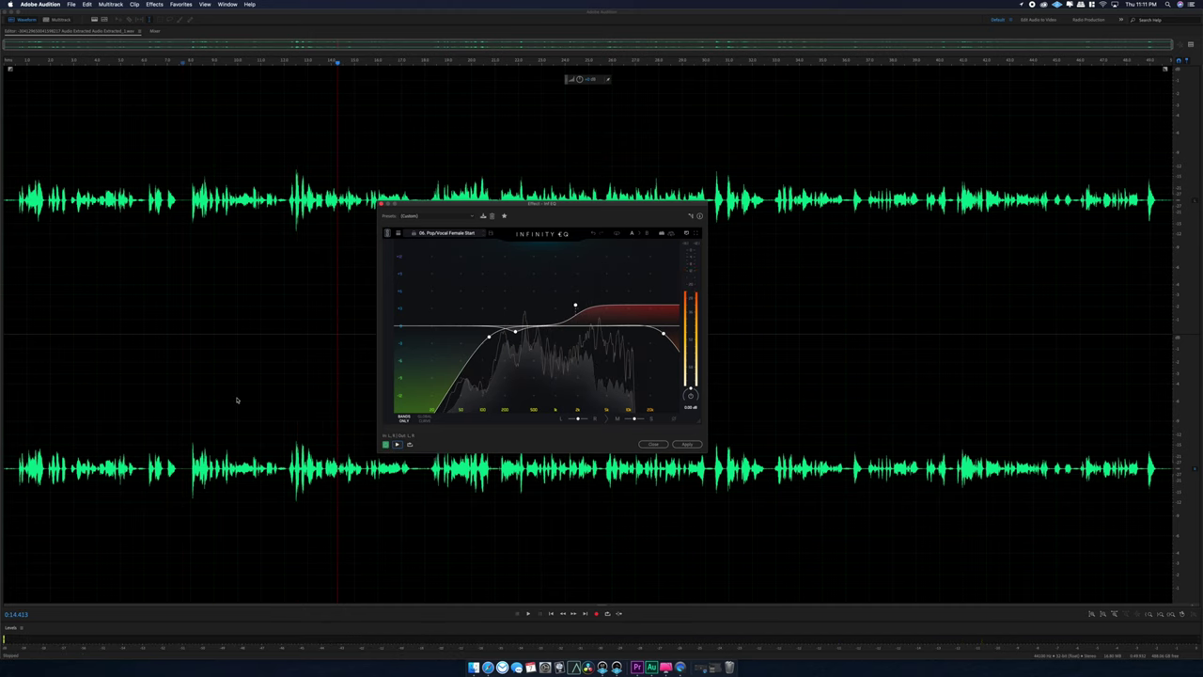
Compare the voice with Infinity EQ bypassed and enabled, and apply the EQ to the waveform.
{"action": "left_click", "coordinate": [399, 445]}
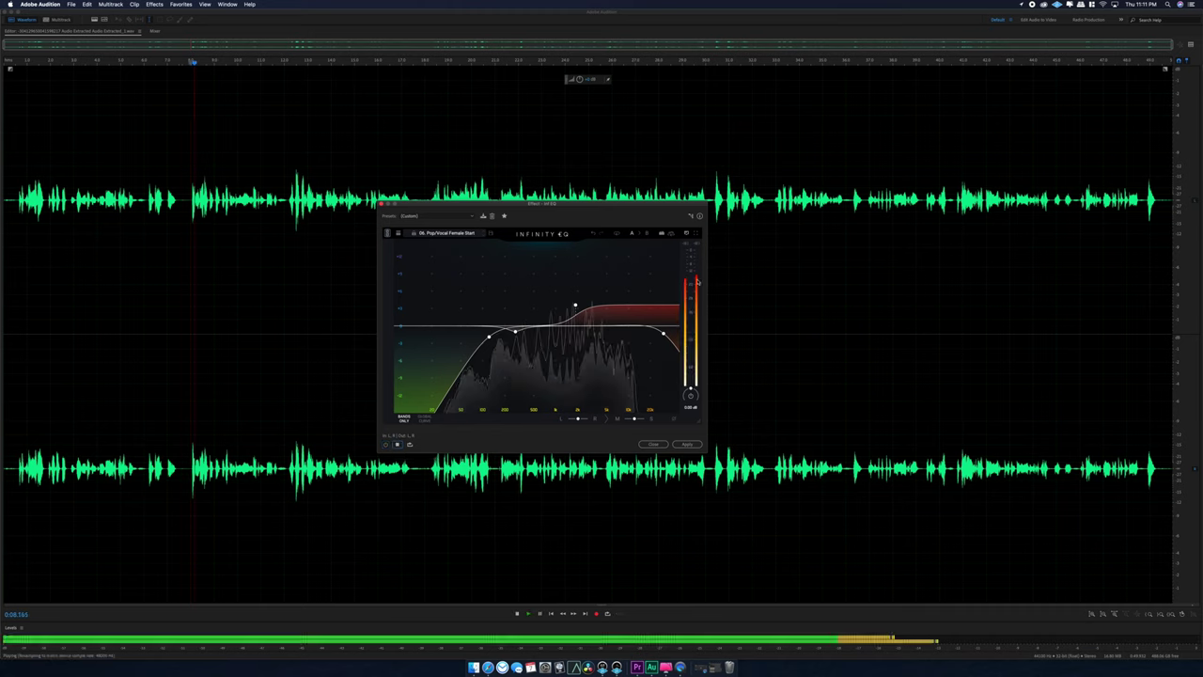
{"action": "left_click", "coordinate": [385, 446]}
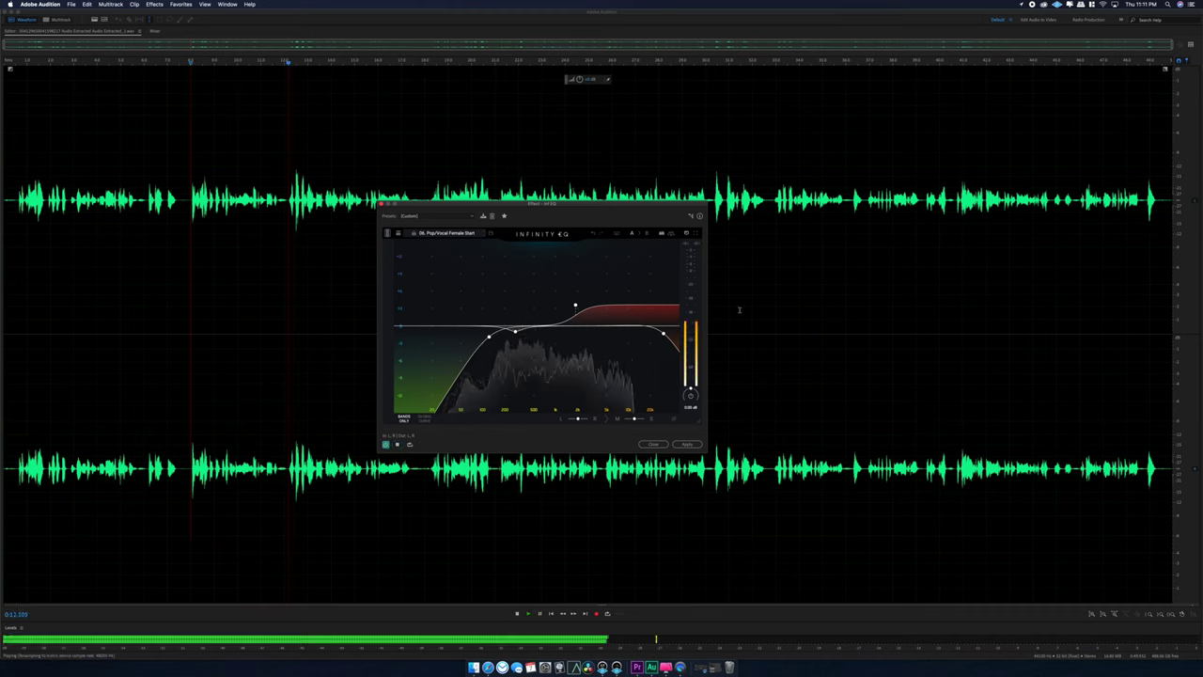
{"action": "key", "text": "space"}
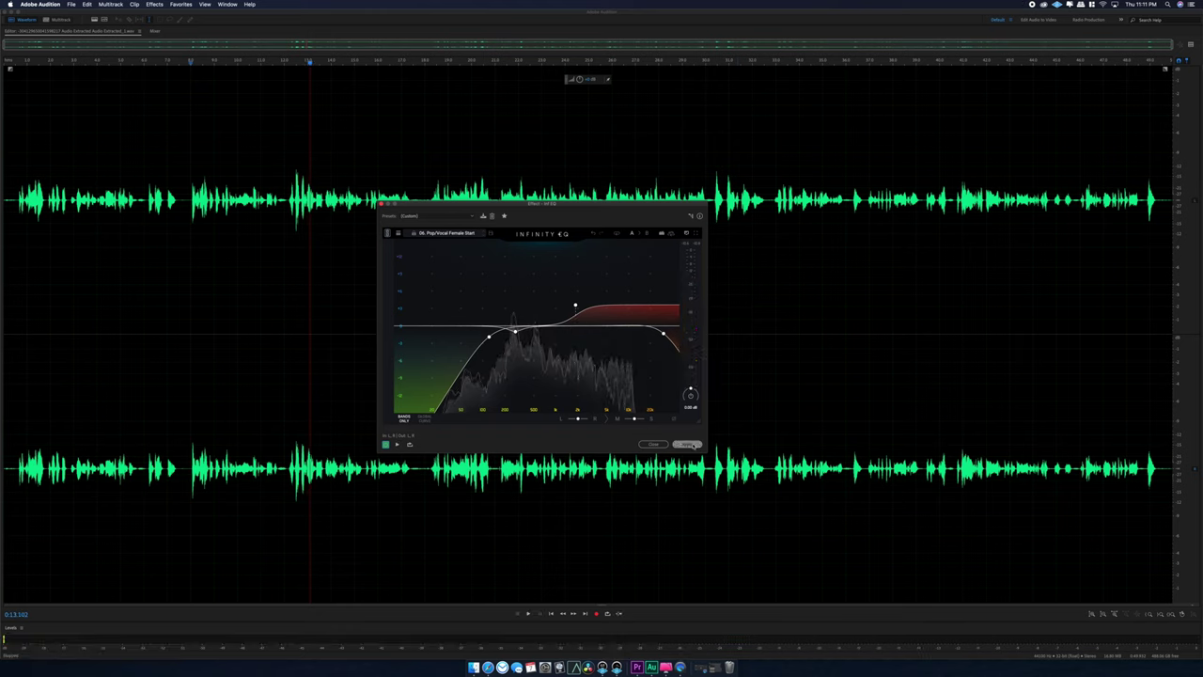
{"action": "left_click", "coordinate": [687, 446]}
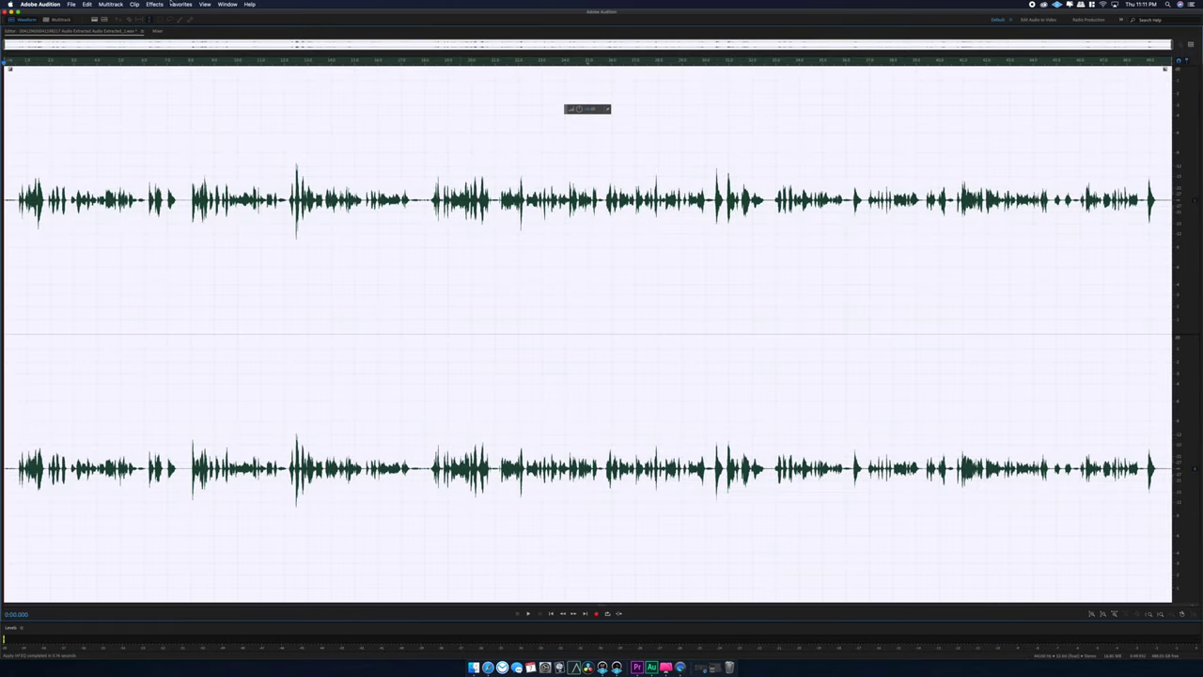
Open Slate Digital's Virtual Mix Rack Audio Unit effect for the entire waveform.
{"action": "left_click", "coordinate": [154, 3]}
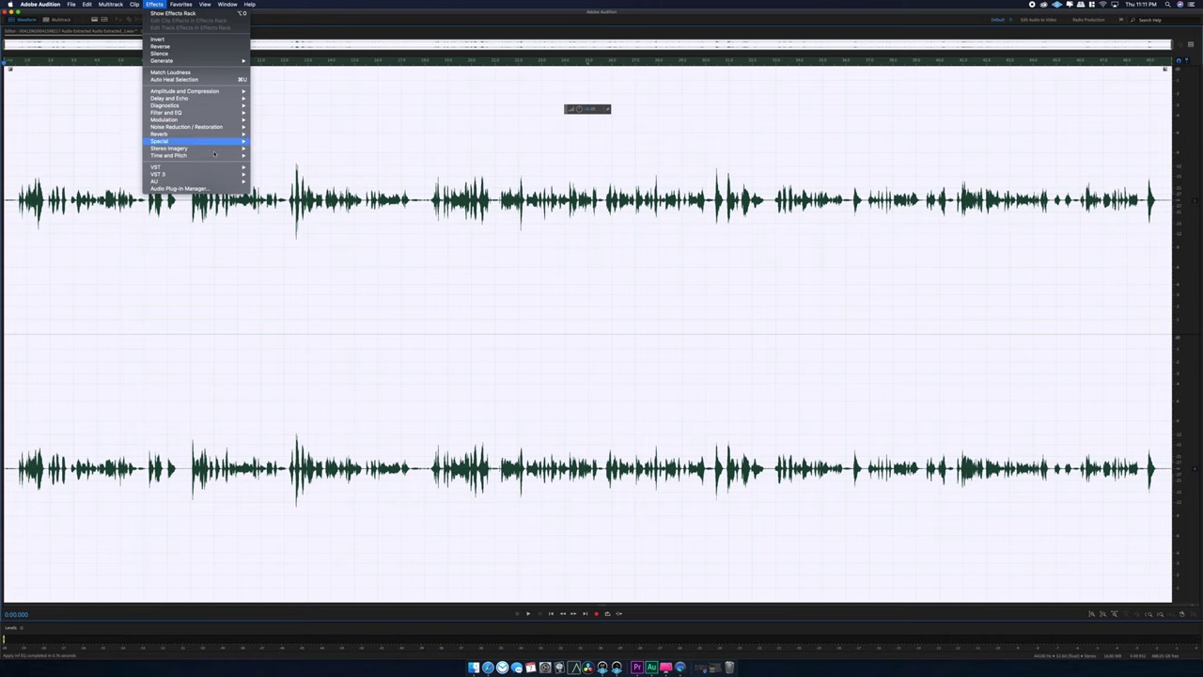
{"action": "mouse_move", "coordinate": [215, 181]}
{"action": "mouse_move", "coordinate": [292, 209]}
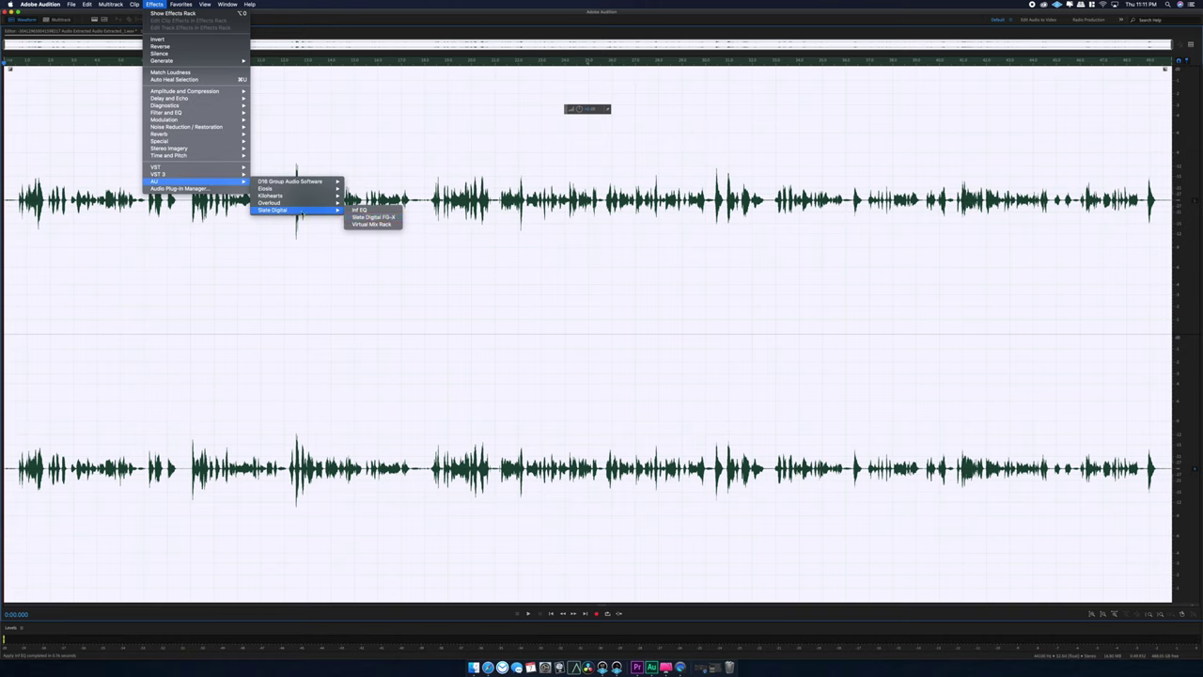
{"action": "left_click", "coordinate": [371, 224]}
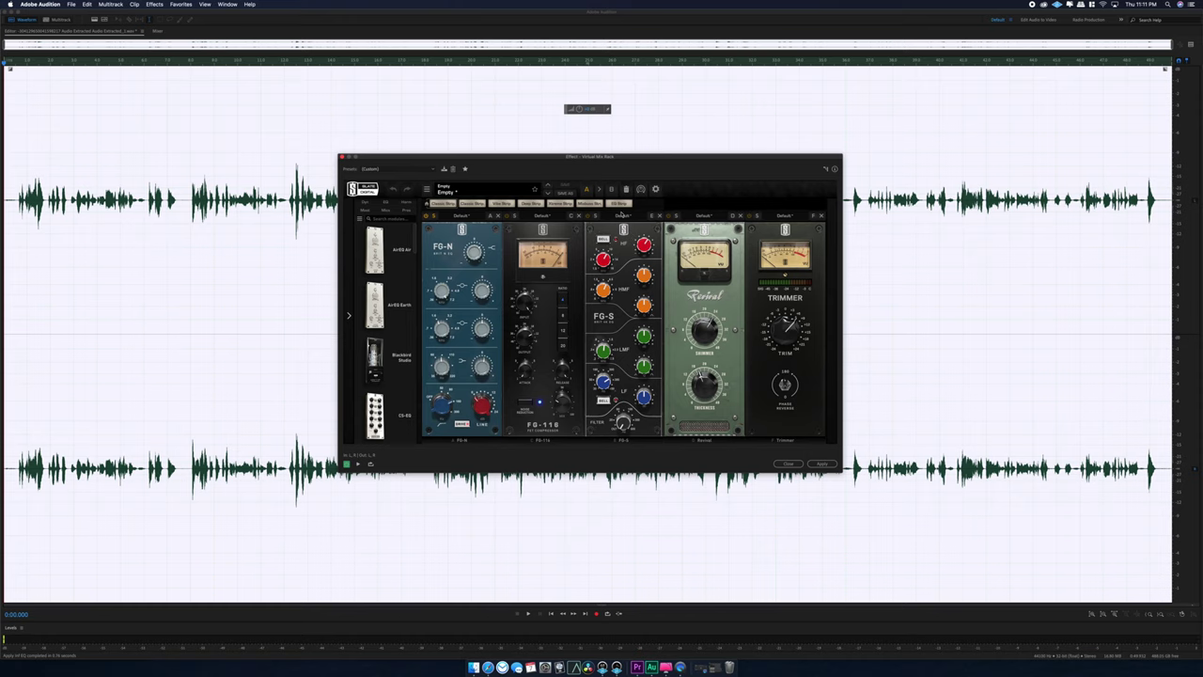
Empty the mix rack and load the FG-N equalizer into its first slot with the high-pass filter engaged.
{"action": "left_click", "coordinate": [626, 189]}
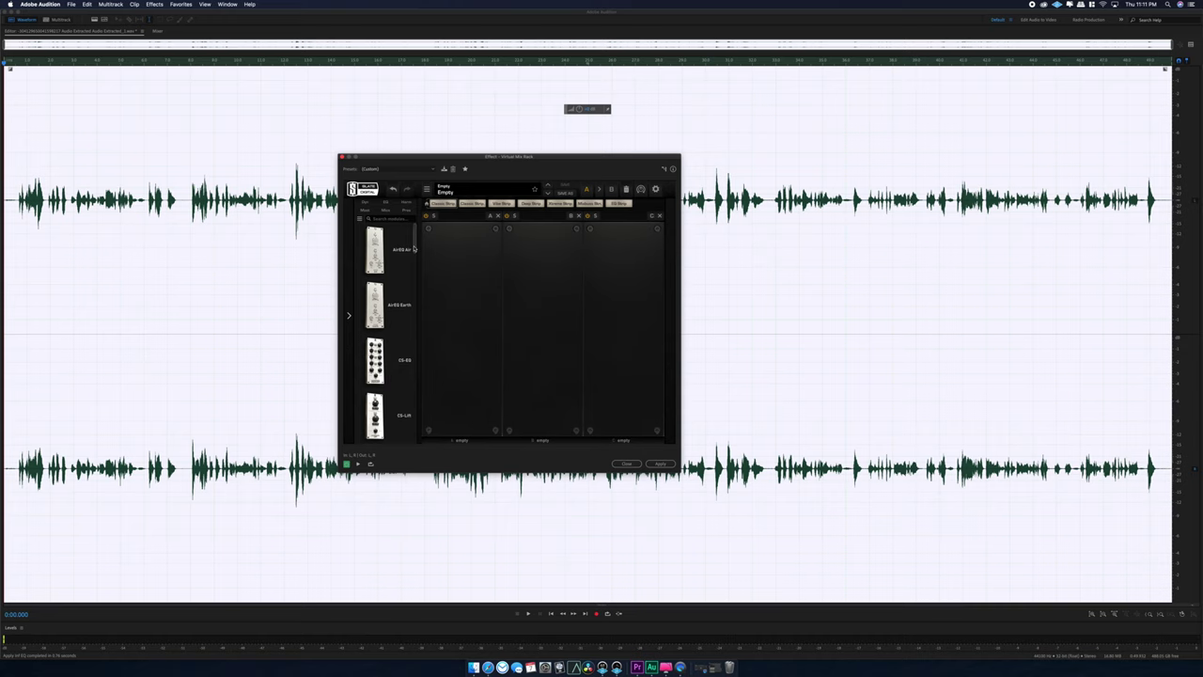
{"action": "left_click_drag", "start_coordinate": [413, 251], "coordinate": [466, 325]}
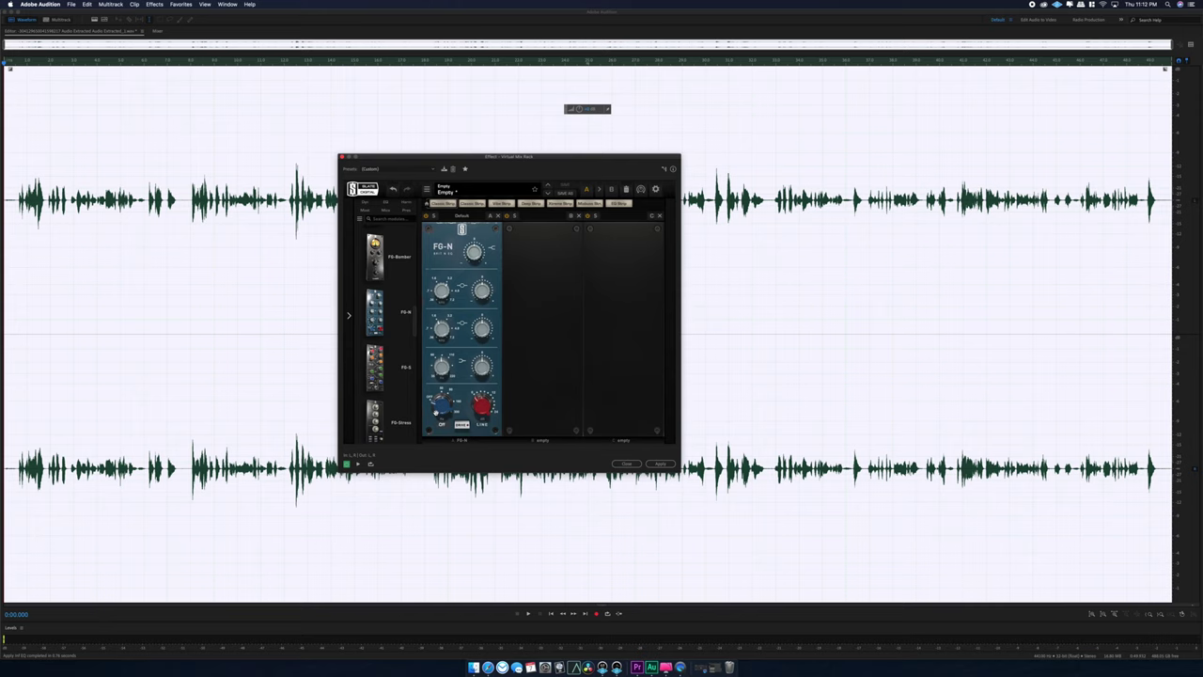
{"action": "left_click_drag", "start_coordinate": [436, 412], "coordinate": [481, 387]}
Preview the voice through the FG-N equalizer in two passages, one up to about 14 seconds and one following it.
{"action": "left_click", "coordinate": [361, 463]}
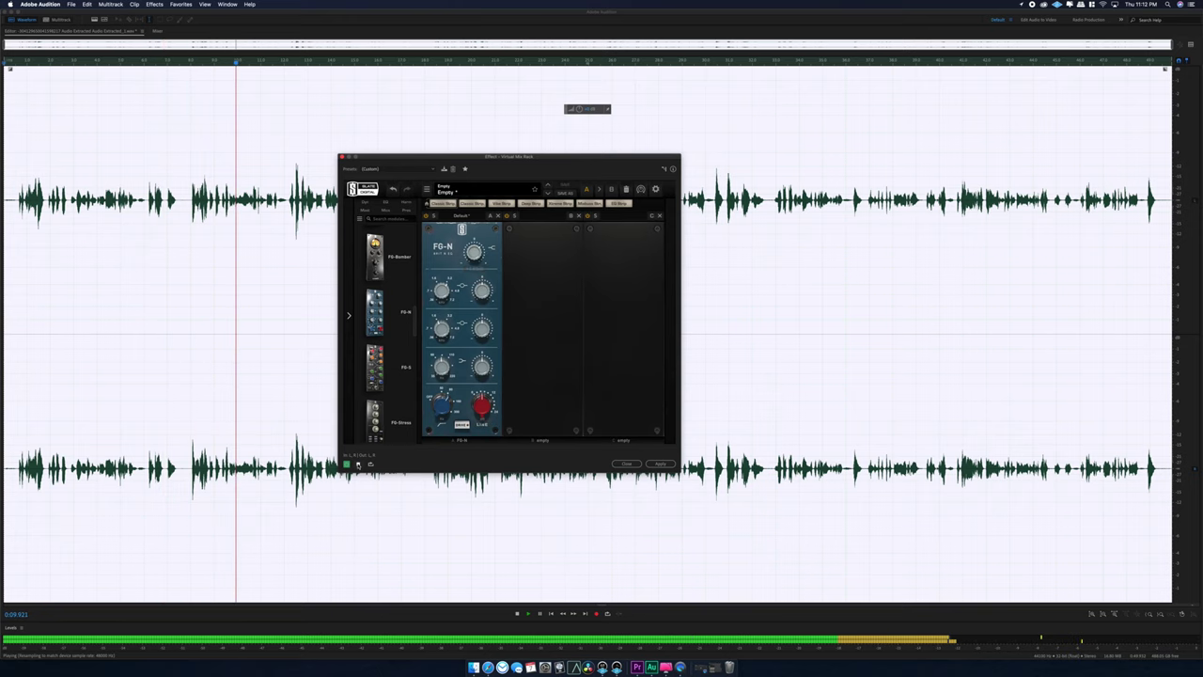
{"action": "left_click", "coordinate": [358, 466]}
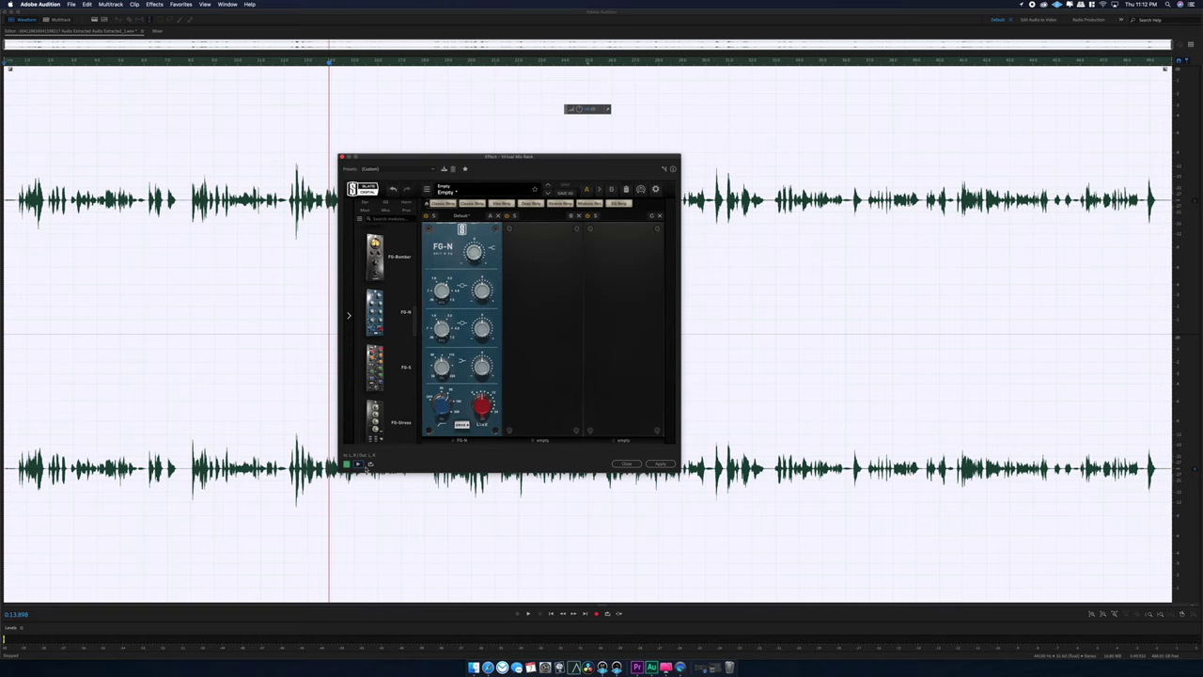
{"action": "mouse_move", "coordinate": [475, 252]}
{"action": "left_click", "coordinate": [356, 464]}
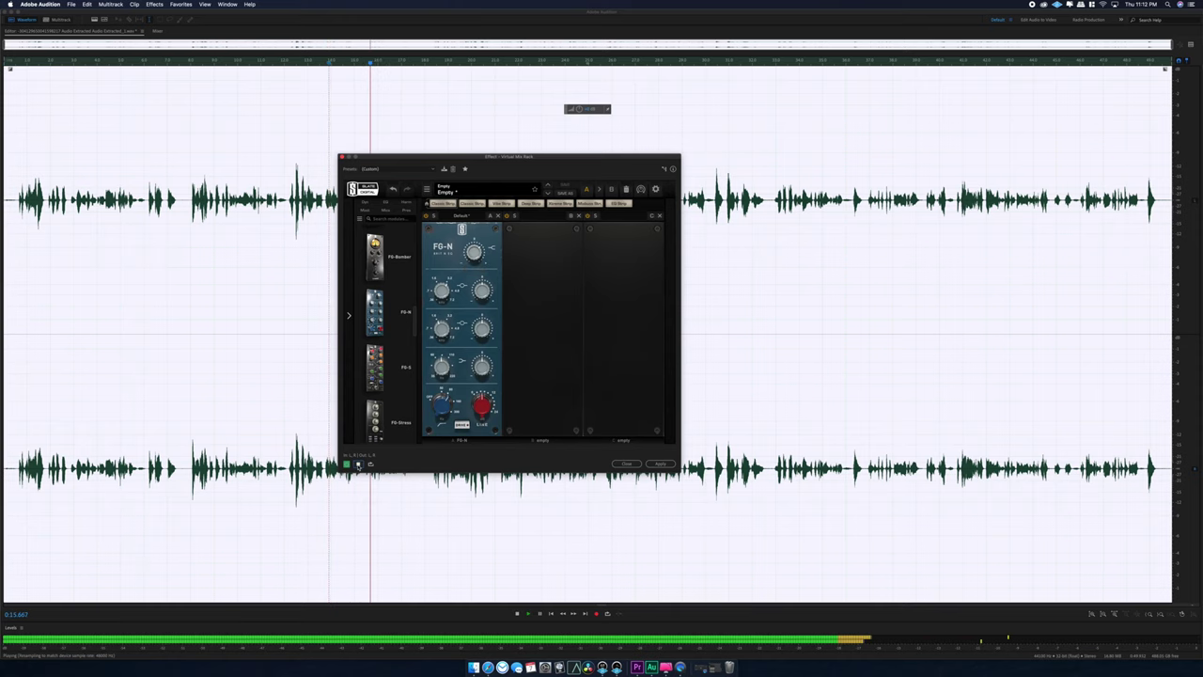
{"action": "left_click", "coordinate": [359, 464]}
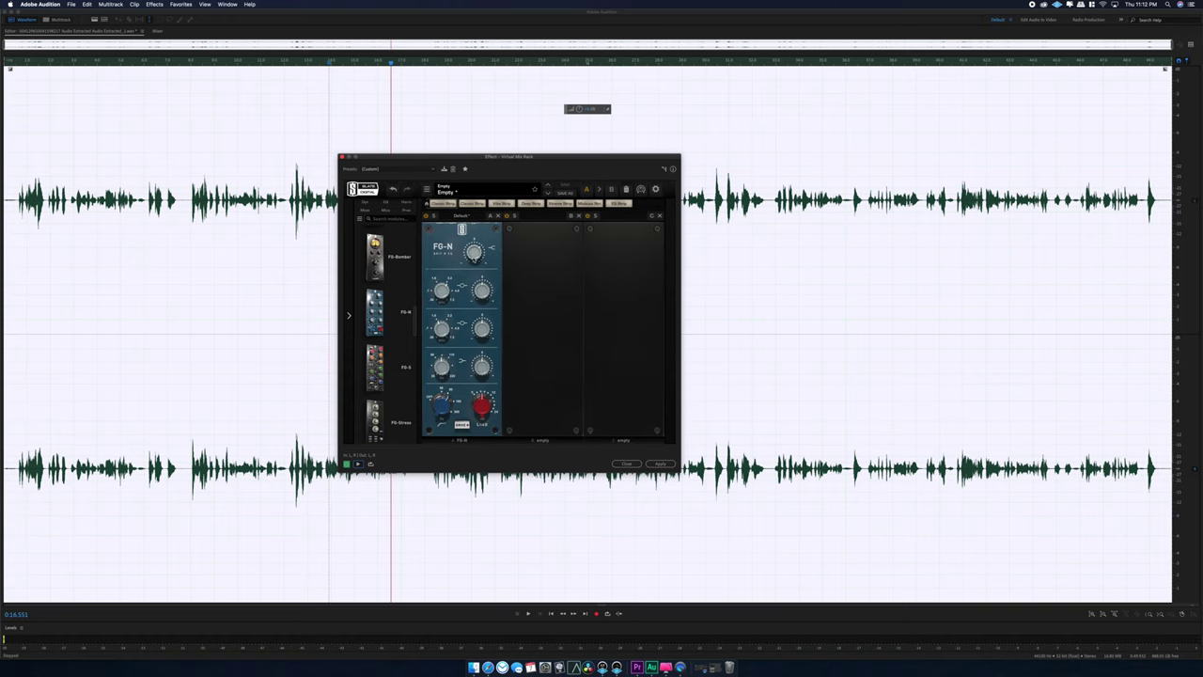
Add the FG-116 compressor to the rack's second slot and preview the voice from about 16 seconds.
{"action": "left_click_drag", "start_coordinate": [416, 328], "coordinate": [414, 273]}
{"action": "left_click_drag", "start_coordinate": [386, 327], "coordinate": [583, 330]}
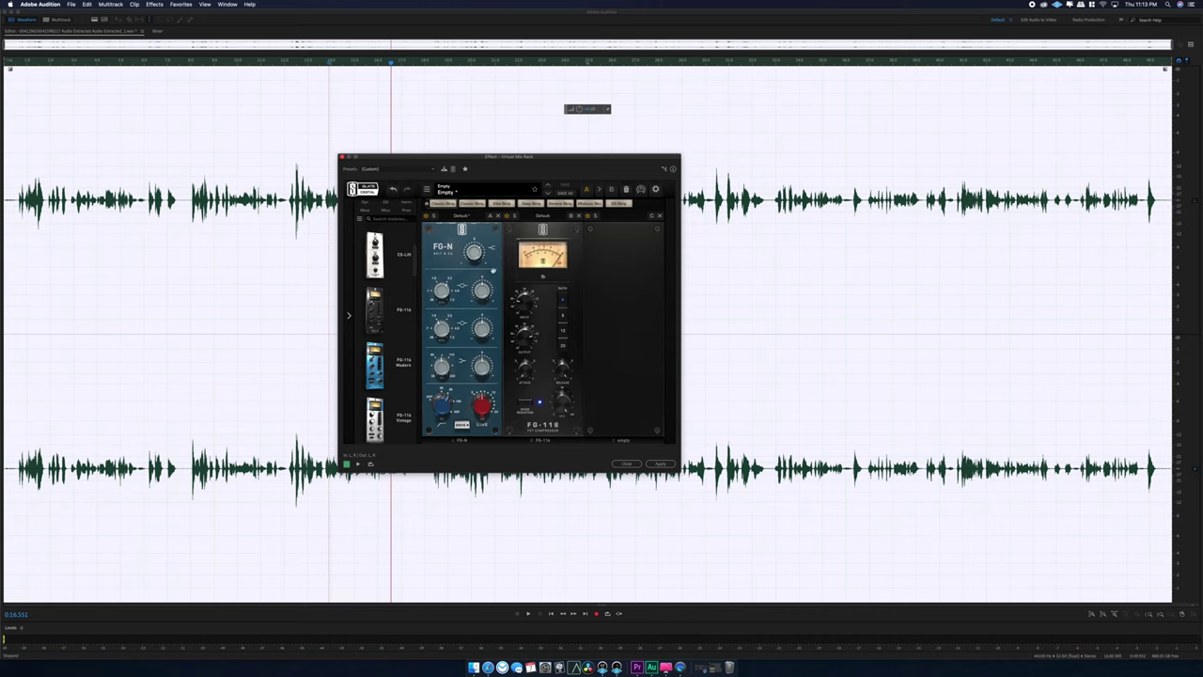
{"action": "left_click_drag", "start_coordinate": [507, 158], "coordinate": [469, 173]}
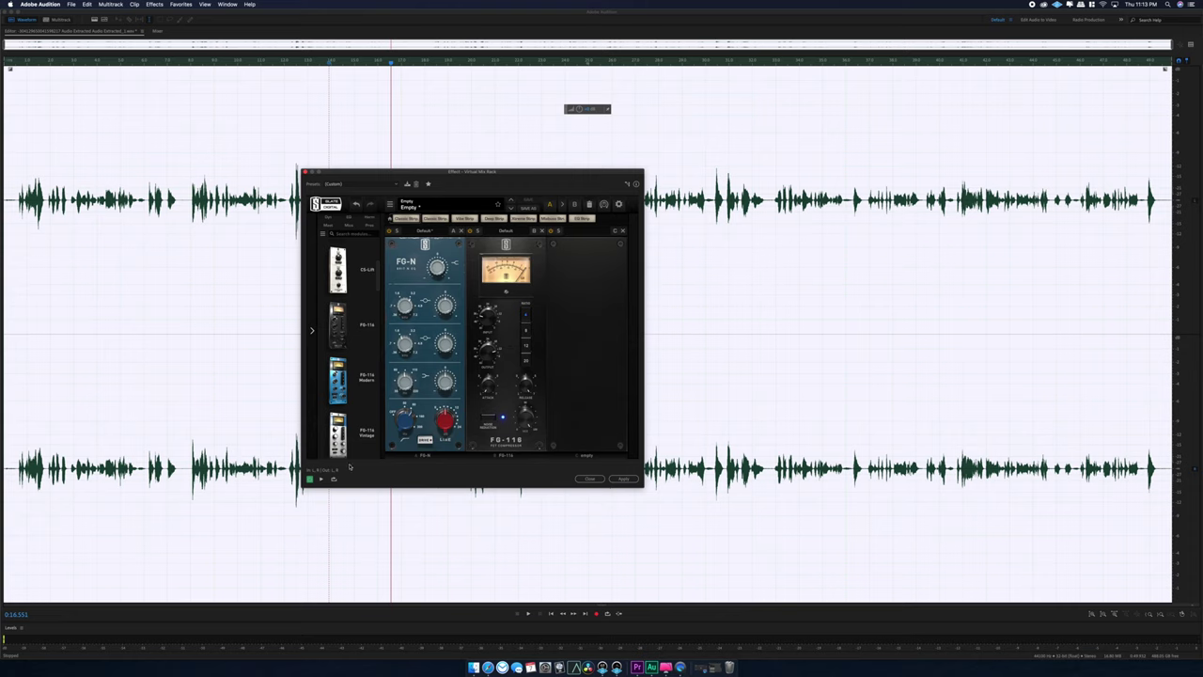
{"action": "left_click", "coordinate": [321, 478]}
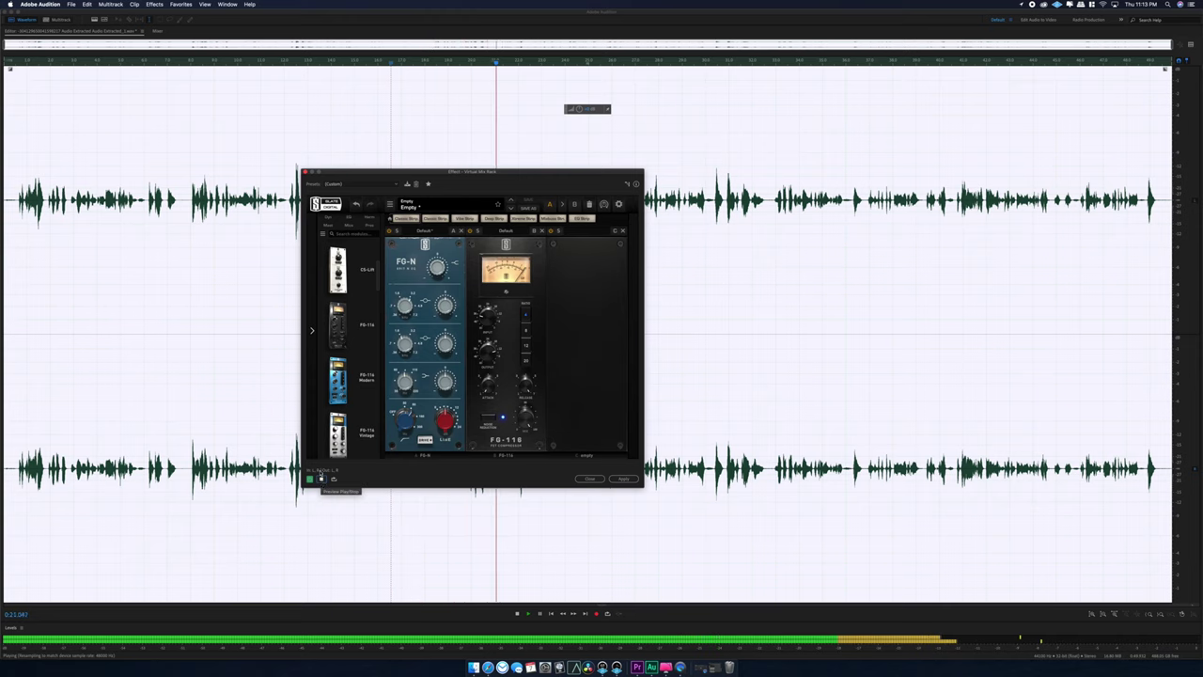
{"action": "left_click", "coordinate": [320, 478]}
Adjust the FG-116 compressor's input level slightly and preview the voice from about 21 to 31 seconds.
{"action": "left_click_drag", "start_coordinate": [490, 321], "coordinate": [490, 329]}
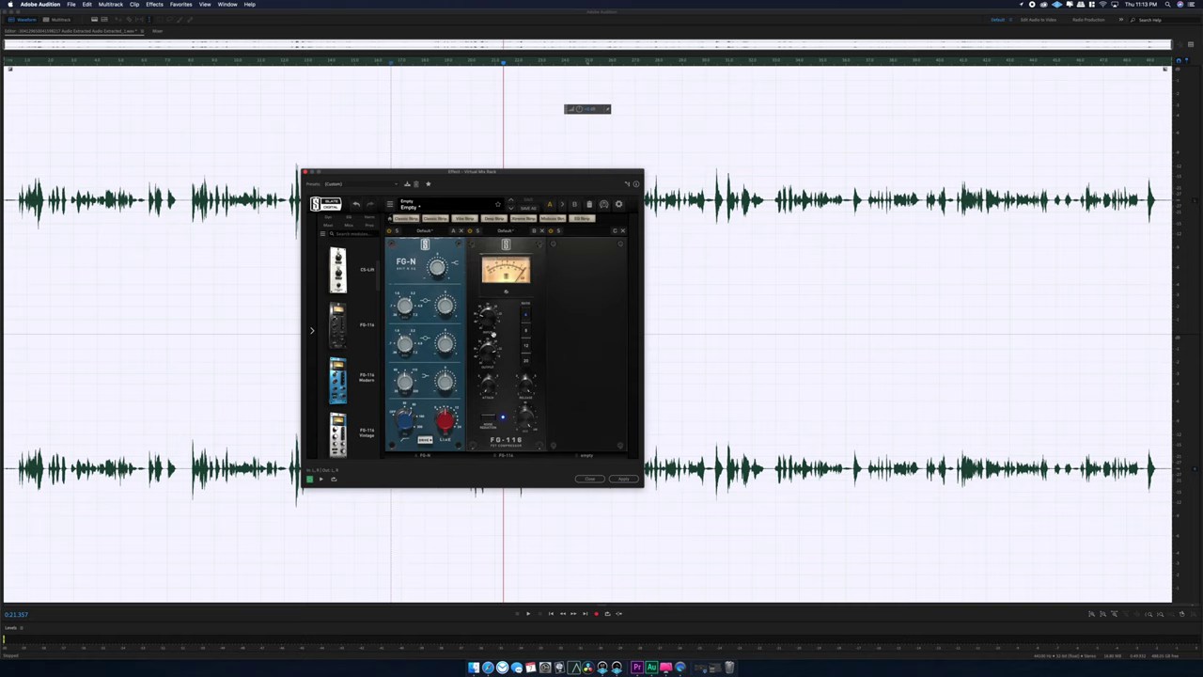
{"action": "left_click_drag", "start_coordinate": [485, 325], "coordinate": [483, 323]}
{"action": "left_click", "coordinate": [321, 478]}
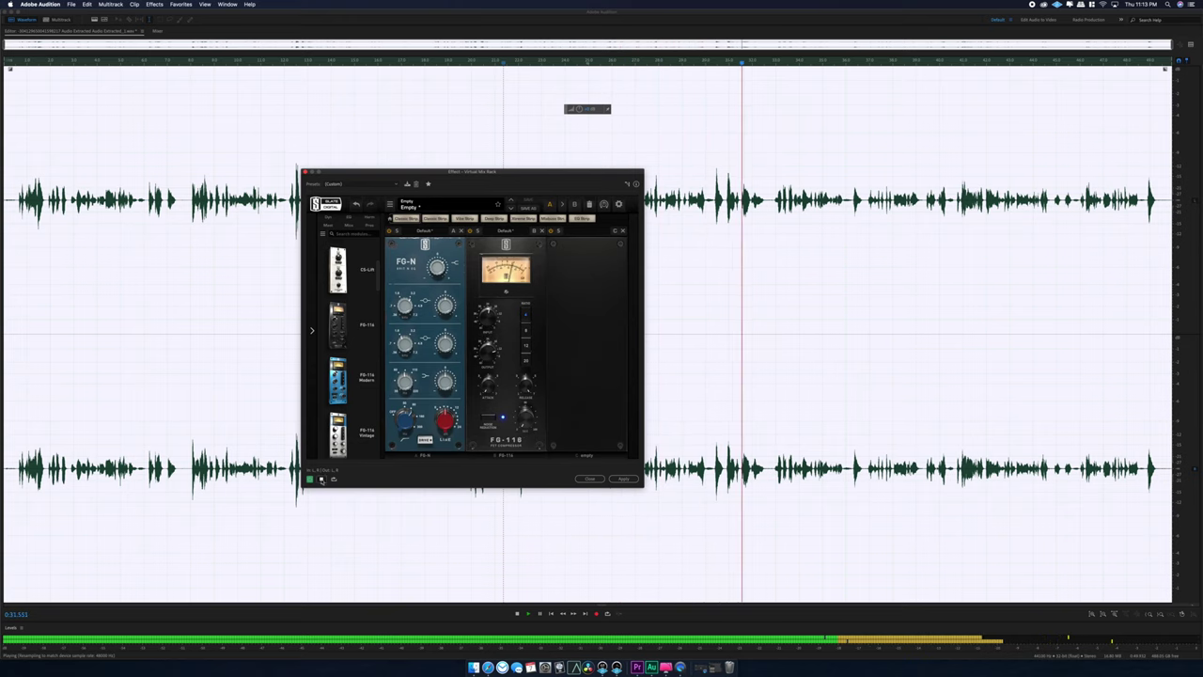
{"action": "key", "text": "space"}
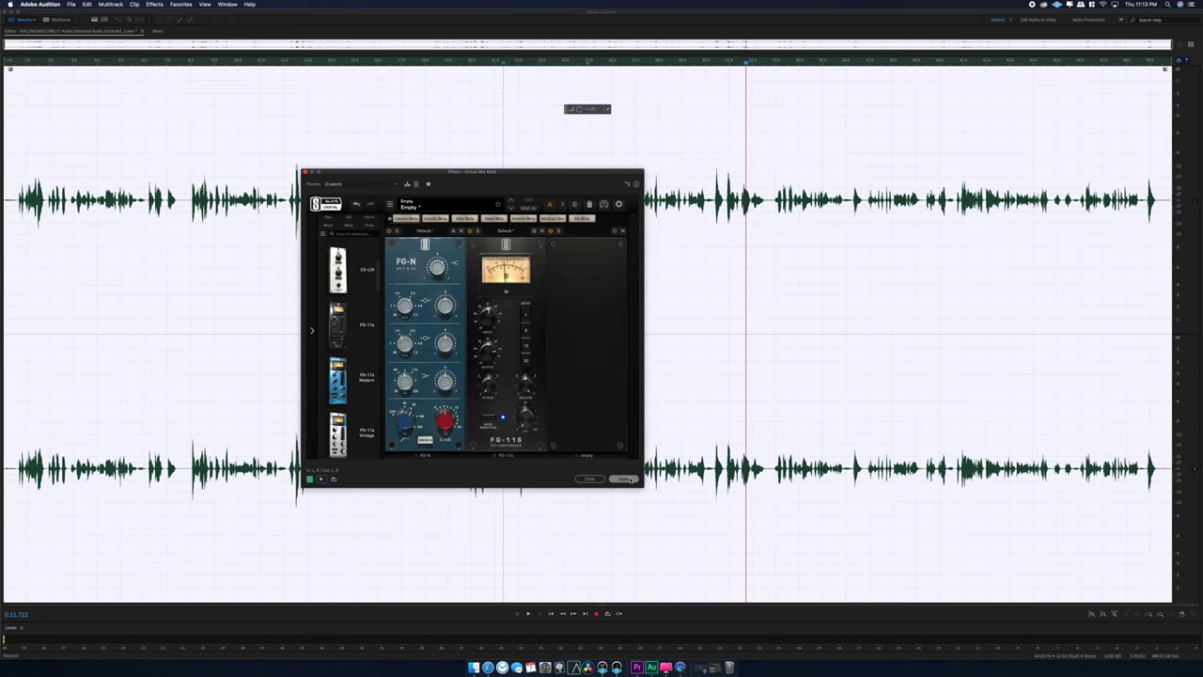
Try applying the Virtual Mix Rack chain to the waveform, play the result from about 20 seconds, and undo it.
{"action": "left_click", "coordinate": [629, 481]}
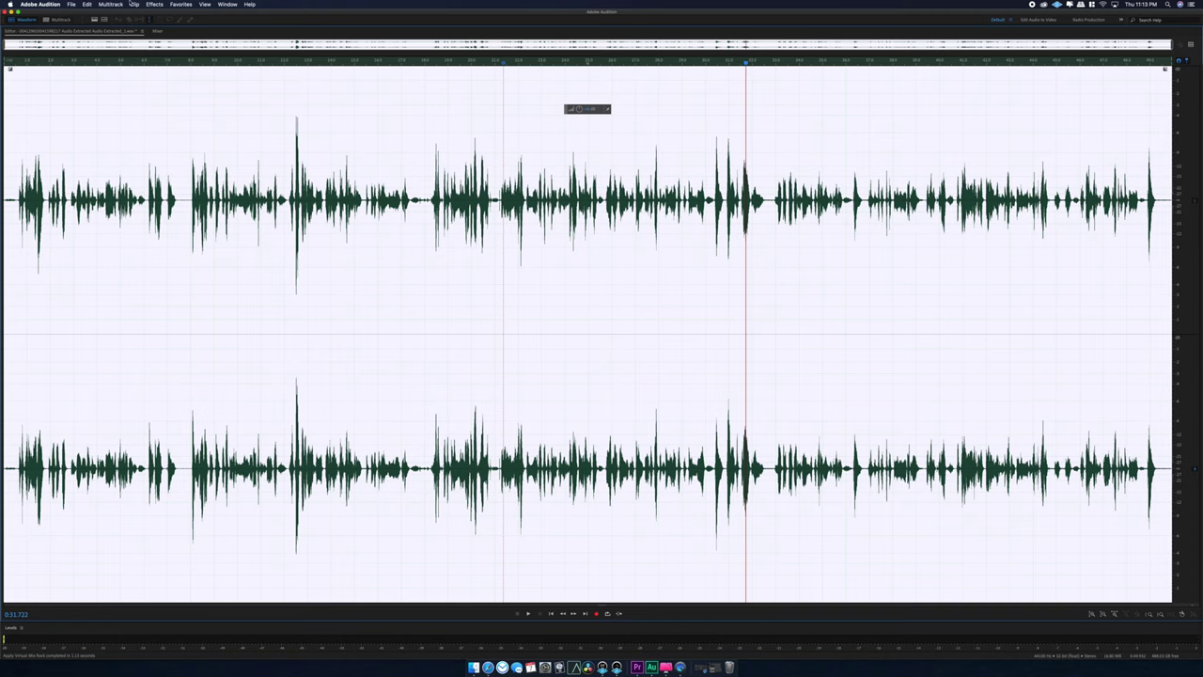
{"action": "key", "text": "space"}
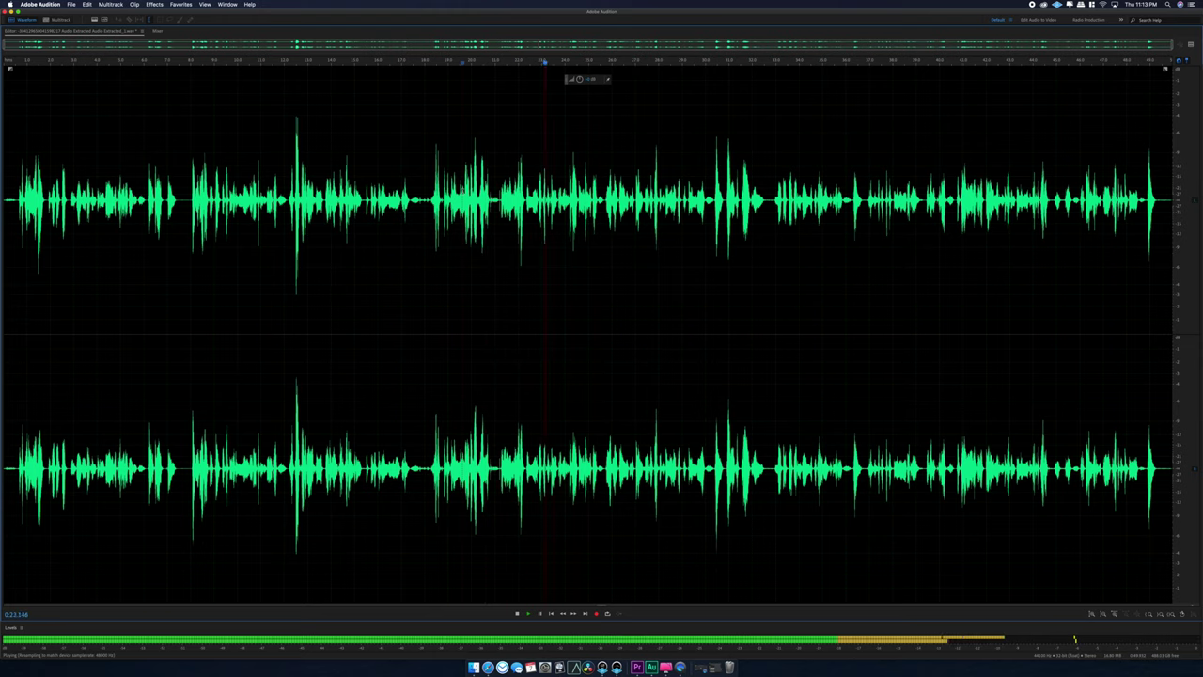
{"action": "key", "text": "space"}
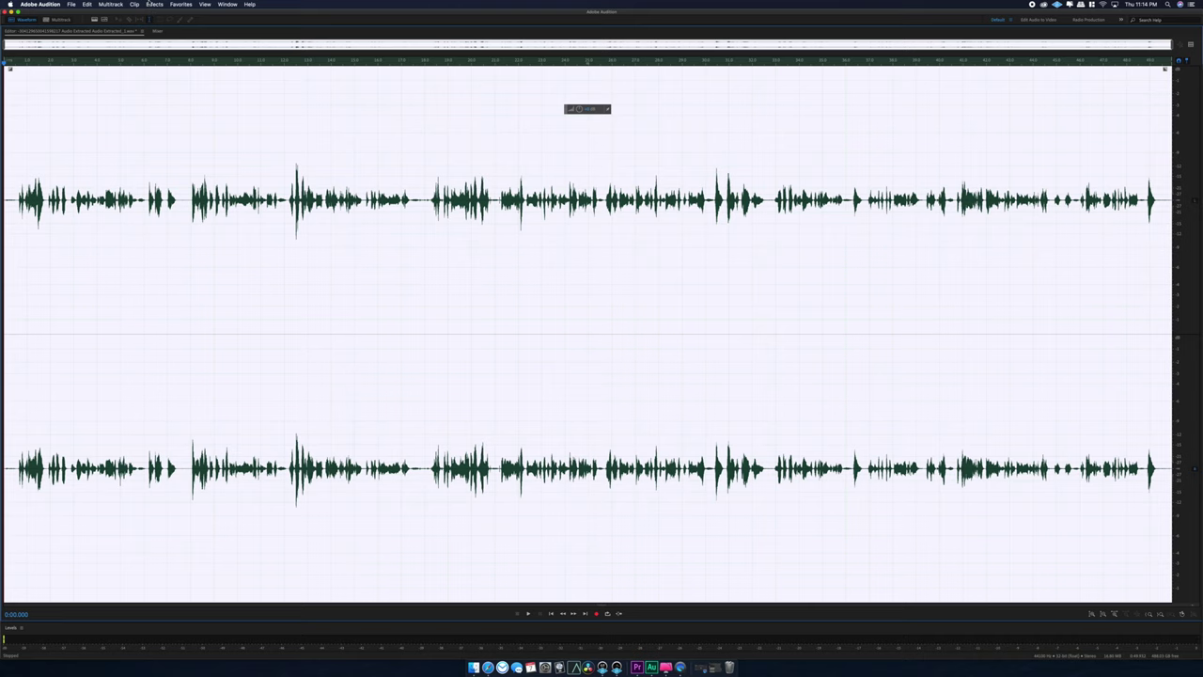
Reopen Slate Digital's Virtual Mix Rack for the entire waveform and reposition its window over the middle of the waveform.
{"action": "left_click", "coordinate": [152, 4]}
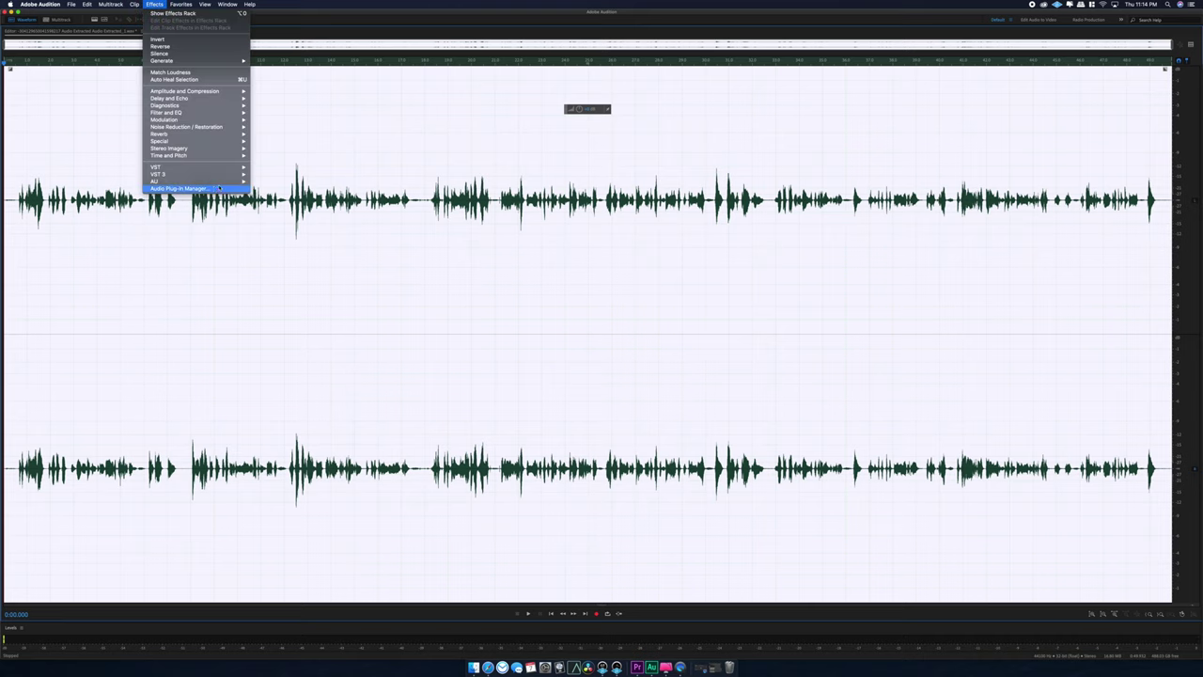
{"action": "mouse_move", "coordinate": [235, 180]}
{"action": "mouse_move", "coordinate": [303, 209]}
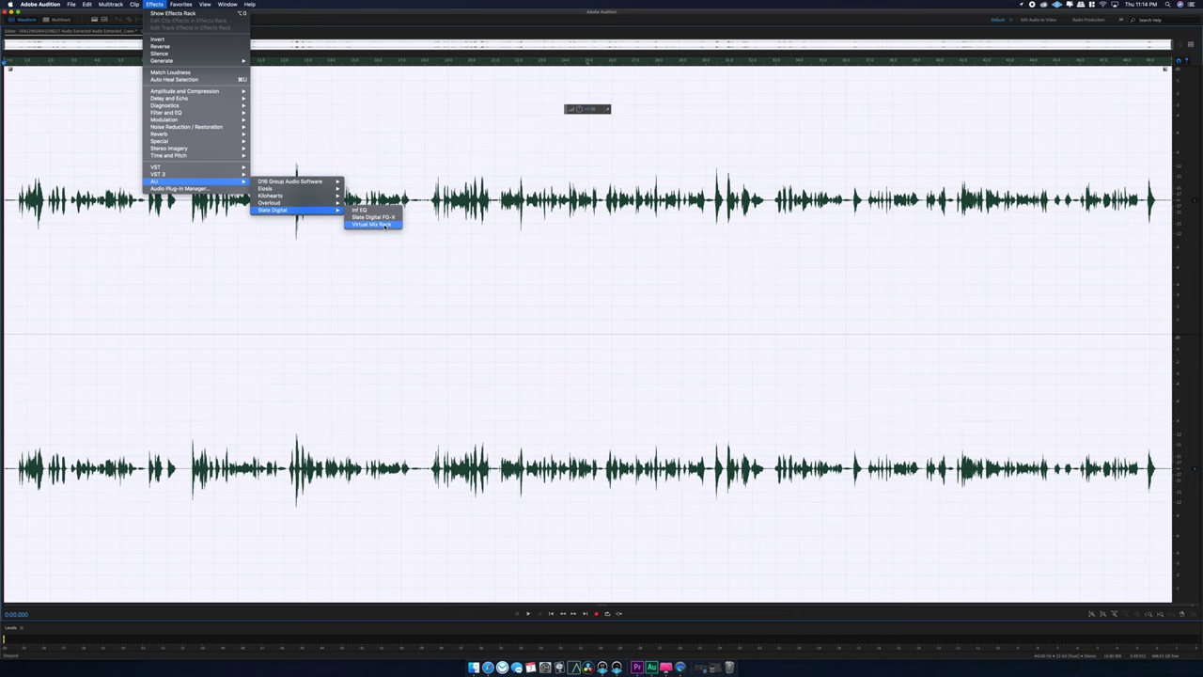
{"action": "left_click", "coordinate": [374, 224]}
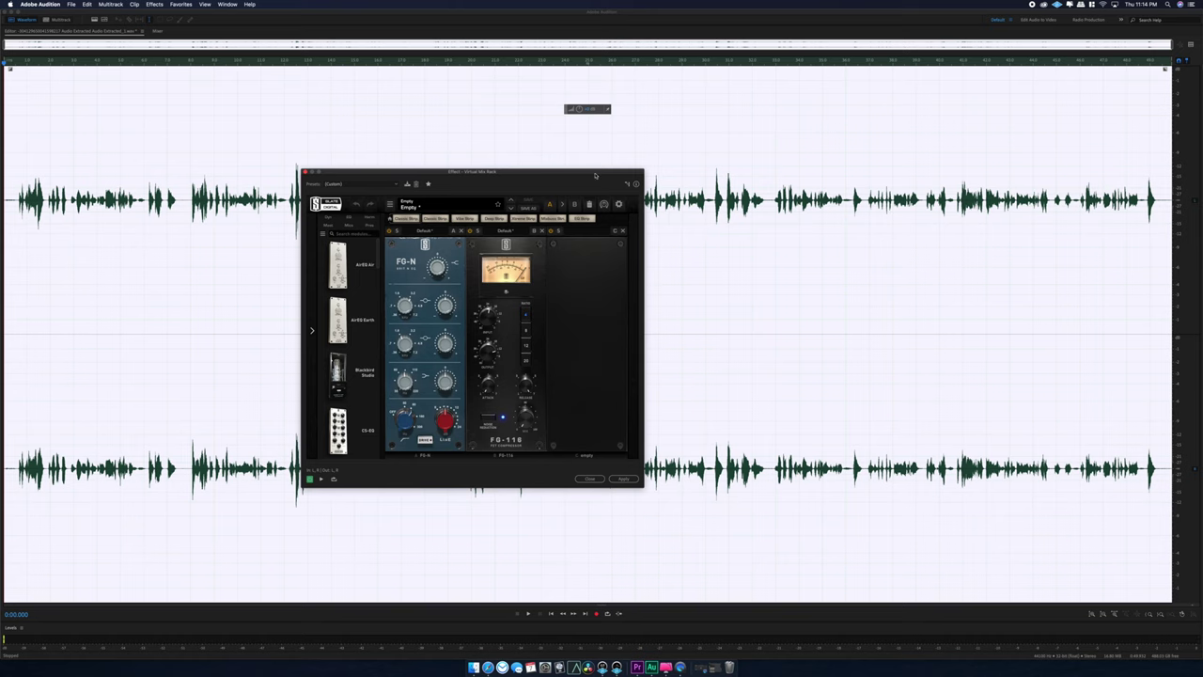
{"action": "left_click_drag", "start_coordinate": [596, 175], "coordinate": [628, 175]}
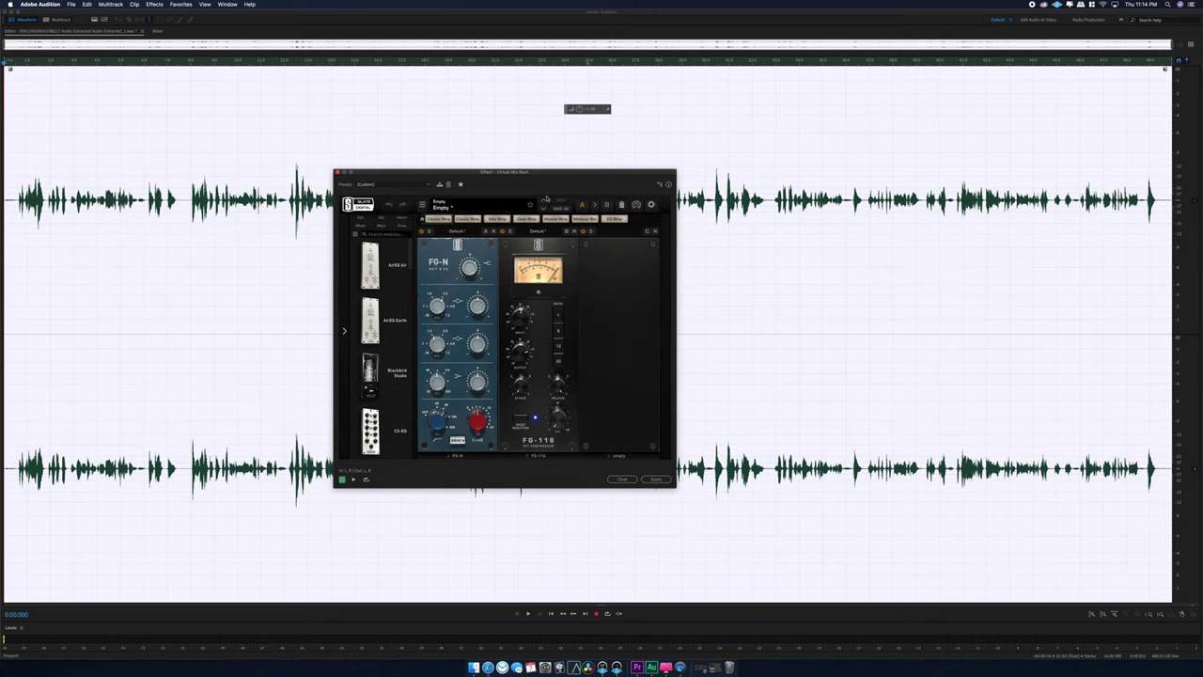
{"action": "left_click_drag", "start_coordinate": [537, 172], "coordinate": [511, 166]}
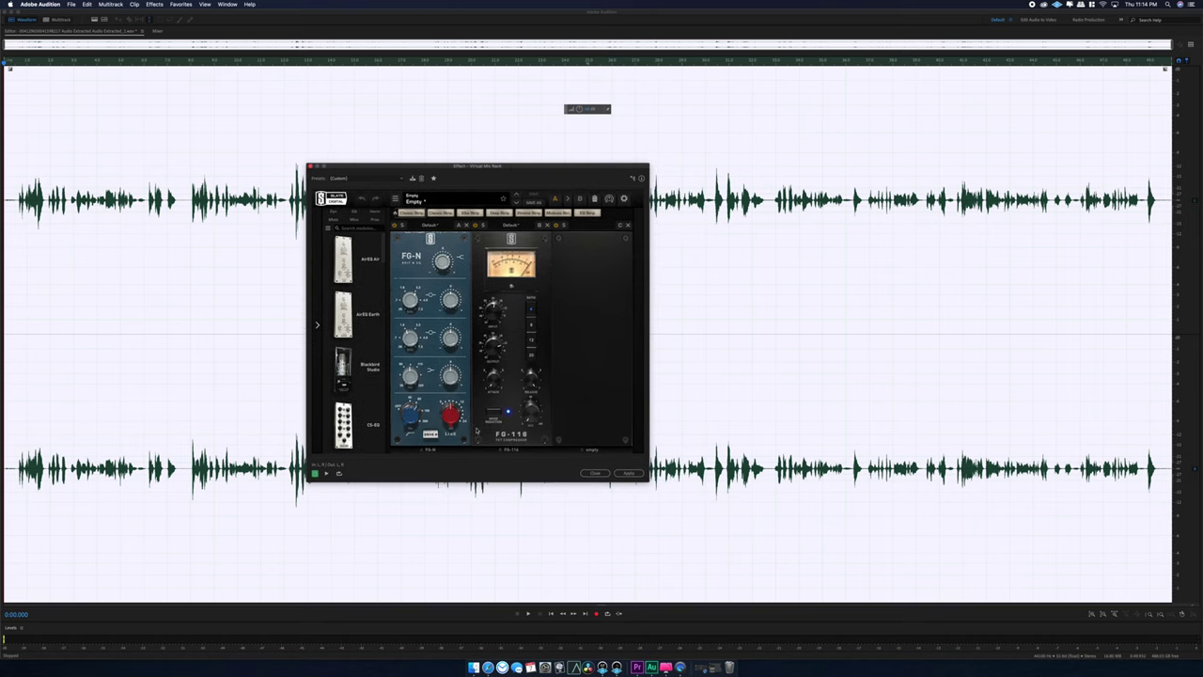
Lower the FG-116 compressor's output level while previewing the voice from the beginning to about 10 seconds.
{"action": "left_click", "coordinate": [326, 473]}
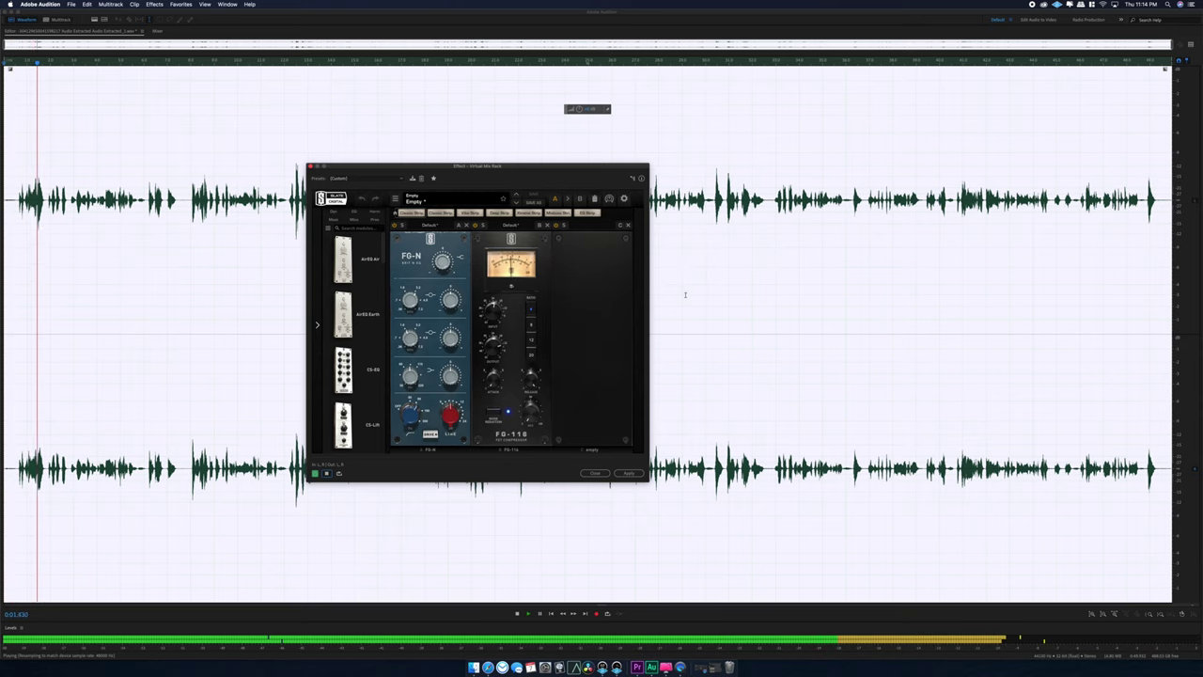
{"action": "left_click_drag", "start_coordinate": [491, 350], "coordinate": [489, 360]}
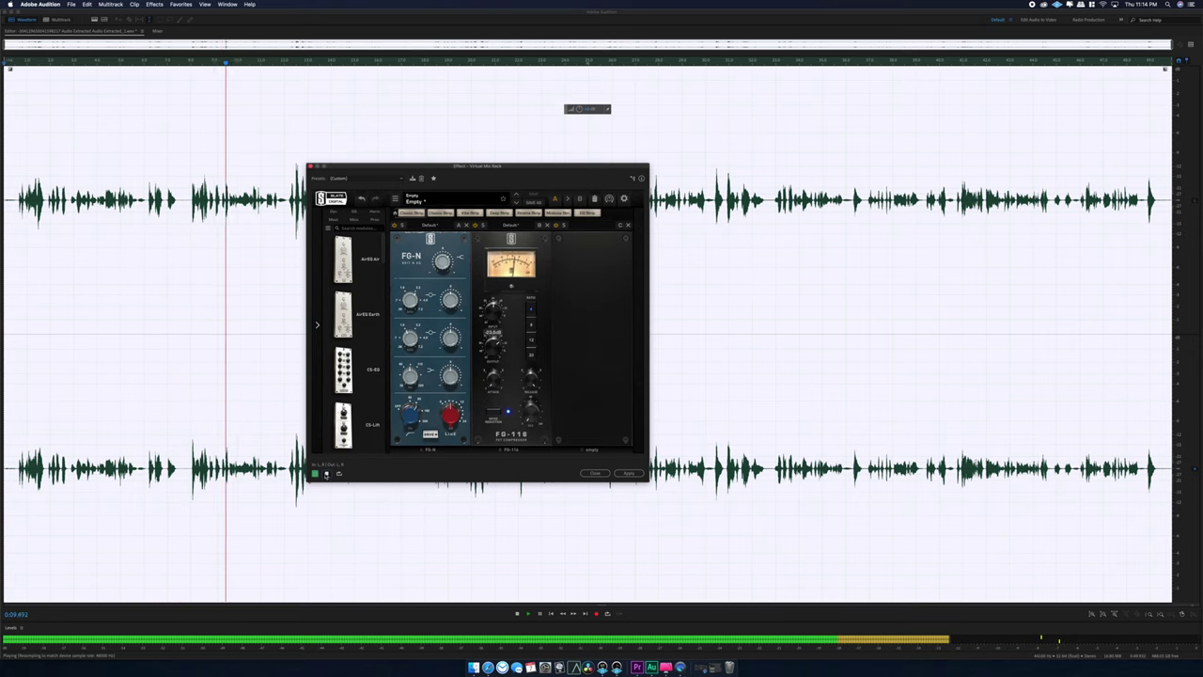
{"action": "key", "text": "space"}
Add the Revival module to the empty third slot of the Virtual Mix Rack and shift the effect window slightly aside.
{"action": "scroll", "coordinate": [382, 306], "scroll_direction": "down", "scroll_amount": 5}
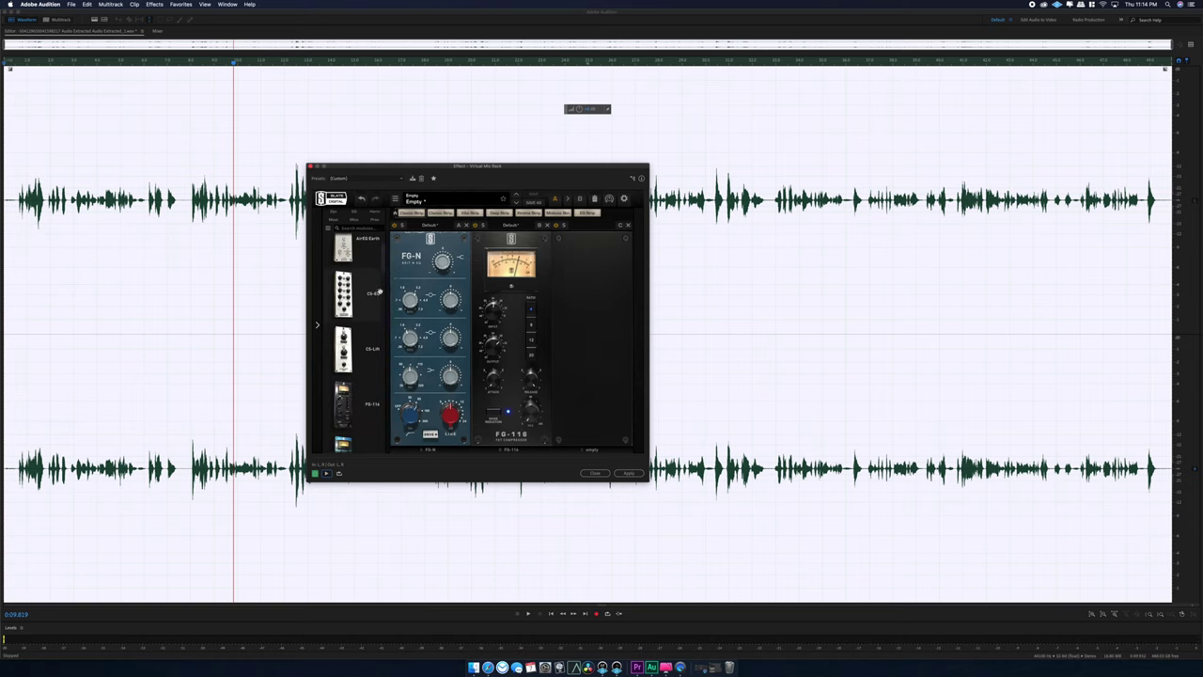
{"action": "scroll", "coordinate": [381, 301], "scroll_direction": "down", "scroll_amount": 5}
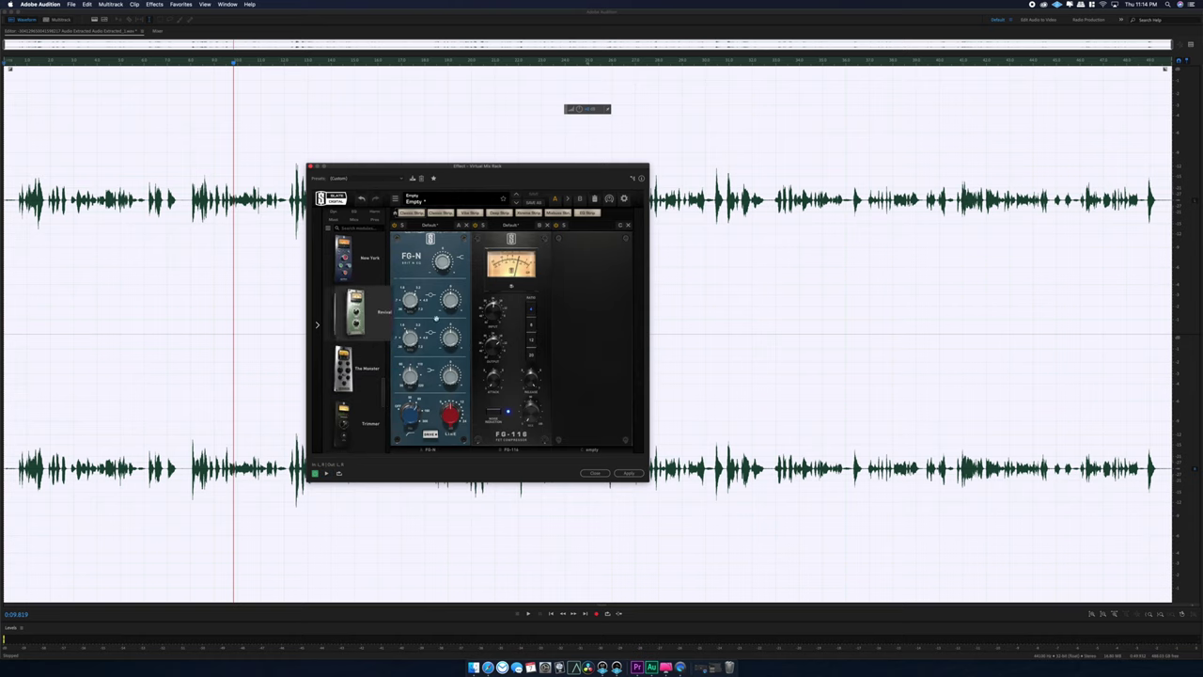
{"action": "left_click", "coordinate": [343, 313]}
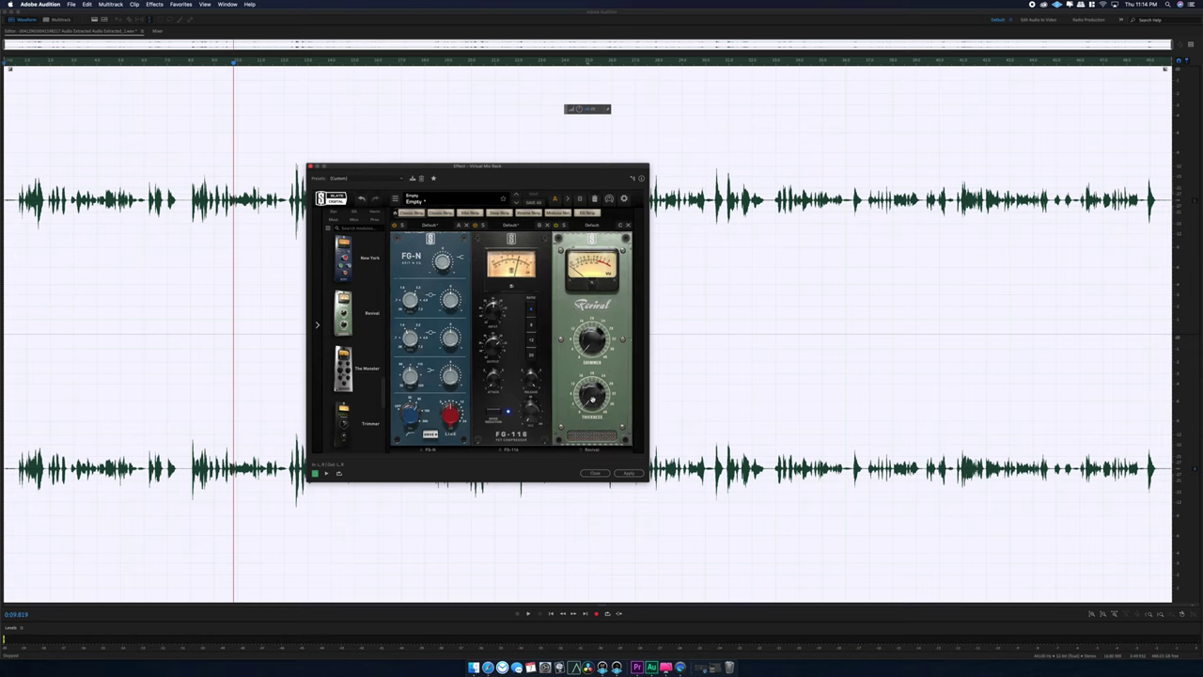
{"action": "left_click_drag", "start_coordinate": [594, 169], "coordinate": [622, 171]}
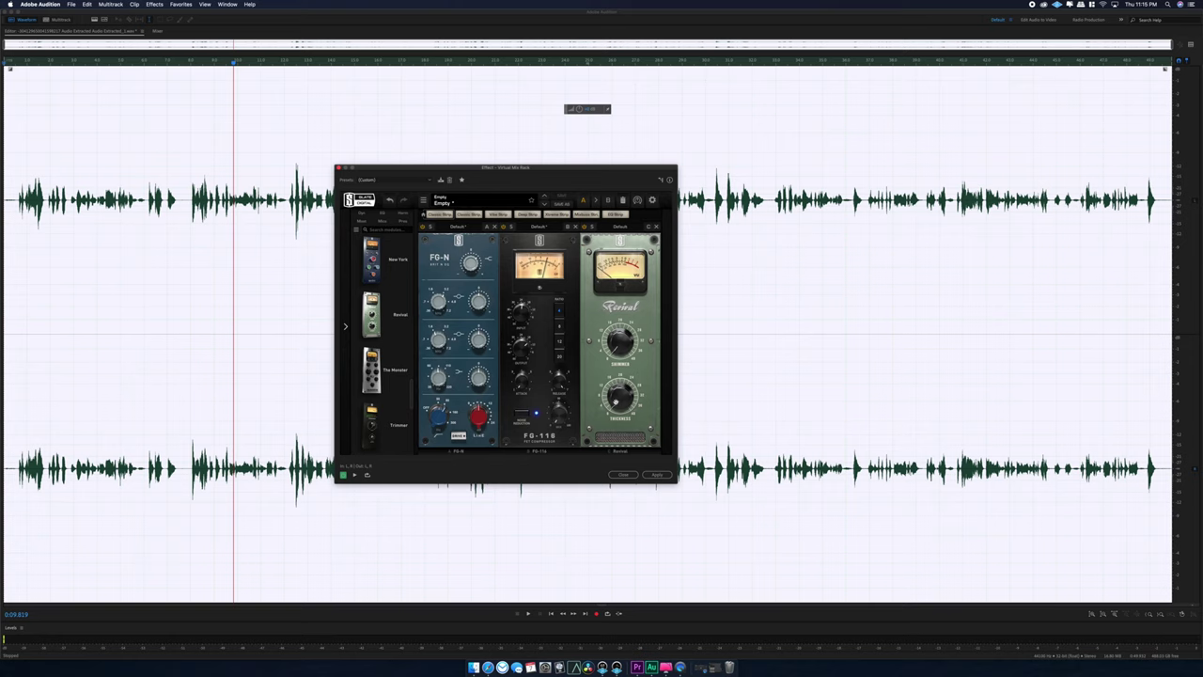
Adjust Revival's Thickness while previewing the voice from about 10 to 25 seconds.
{"action": "key", "text": "space"}
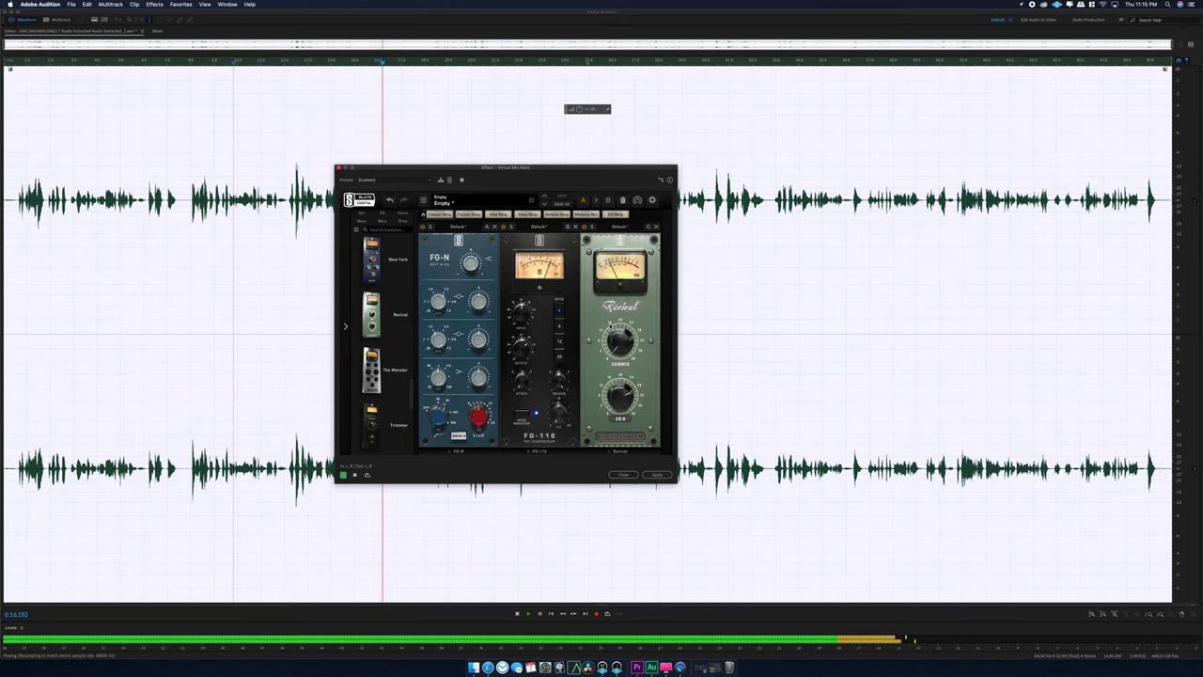
{"action": "left_click", "coordinate": [356, 475]}
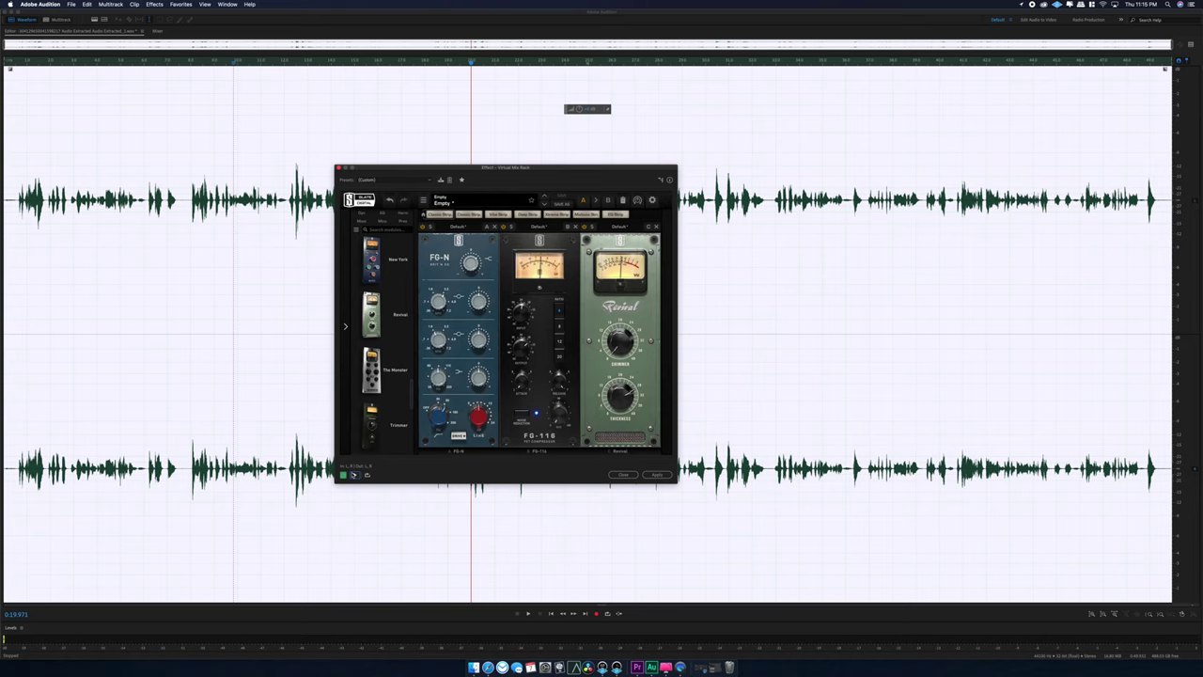
{"action": "left_click", "coordinate": [355, 475]}
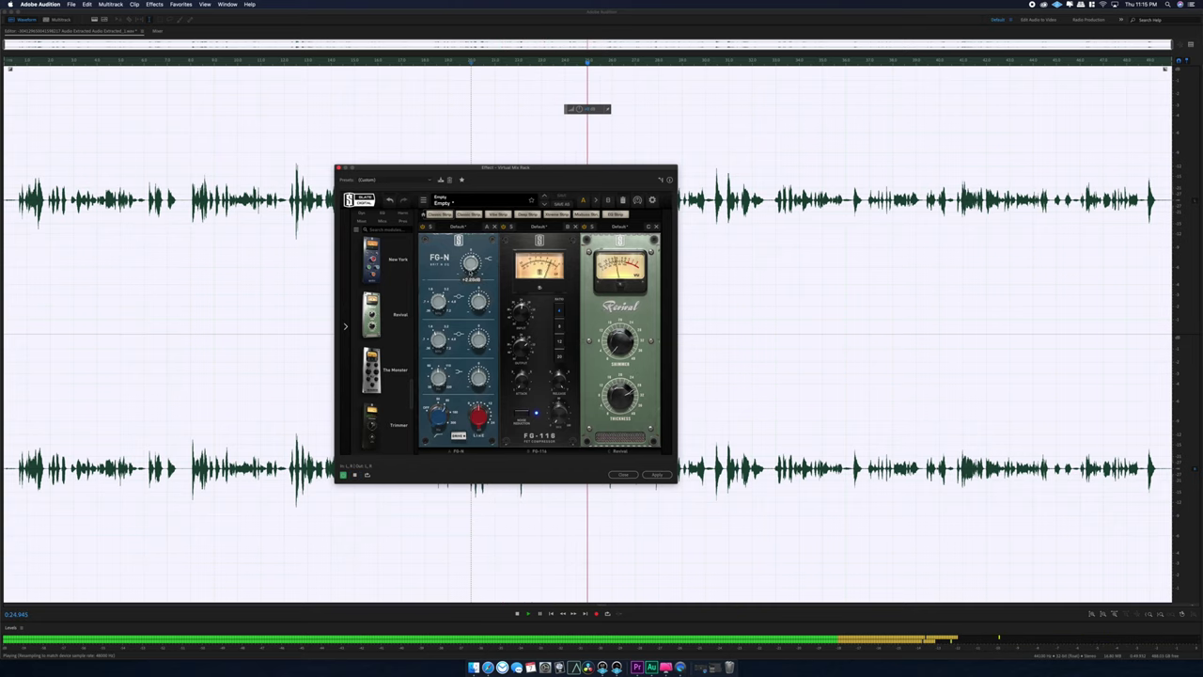
{"action": "left_click", "coordinate": [355, 475]}
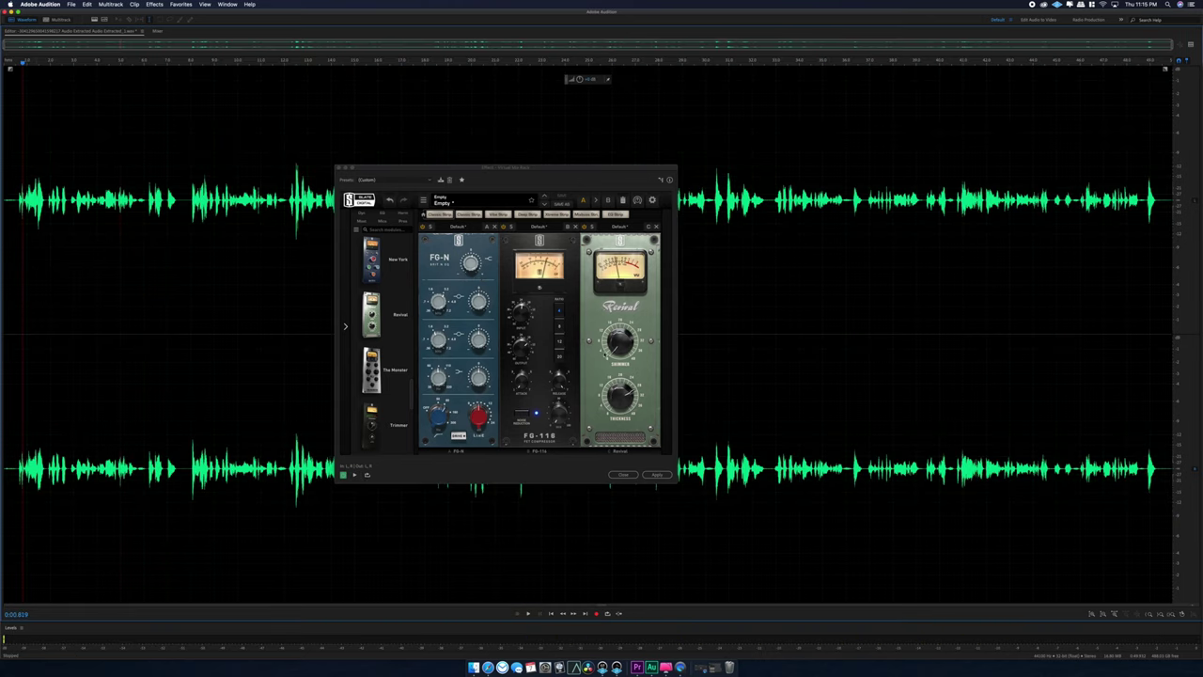
Adjust Revival's Shimmer while previewing the voice from about 0.8 seconds, and apply the Virtual Mix Rack chain to the waveform.
{"action": "left_click_drag", "start_coordinate": [617, 349], "coordinate": [618, 340]}
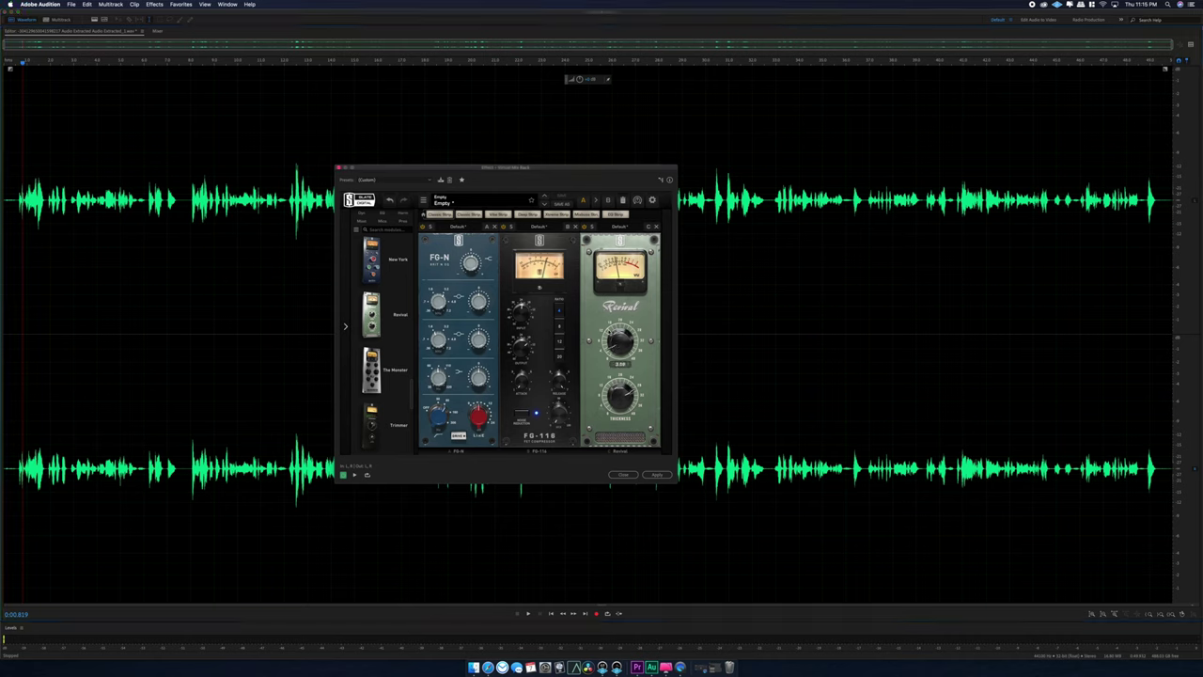
{"action": "left_click", "coordinate": [355, 476]}
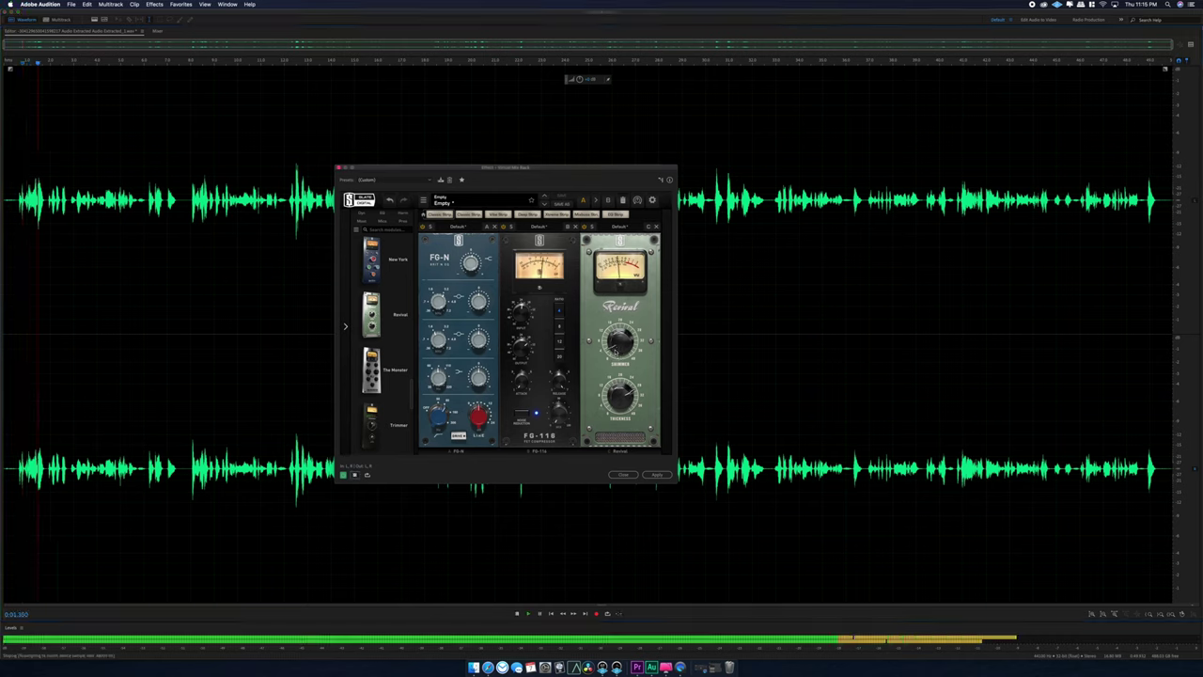
{"action": "left_click_drag", "start_coordinate": [613, 332], "coordinate": [615, 292]}
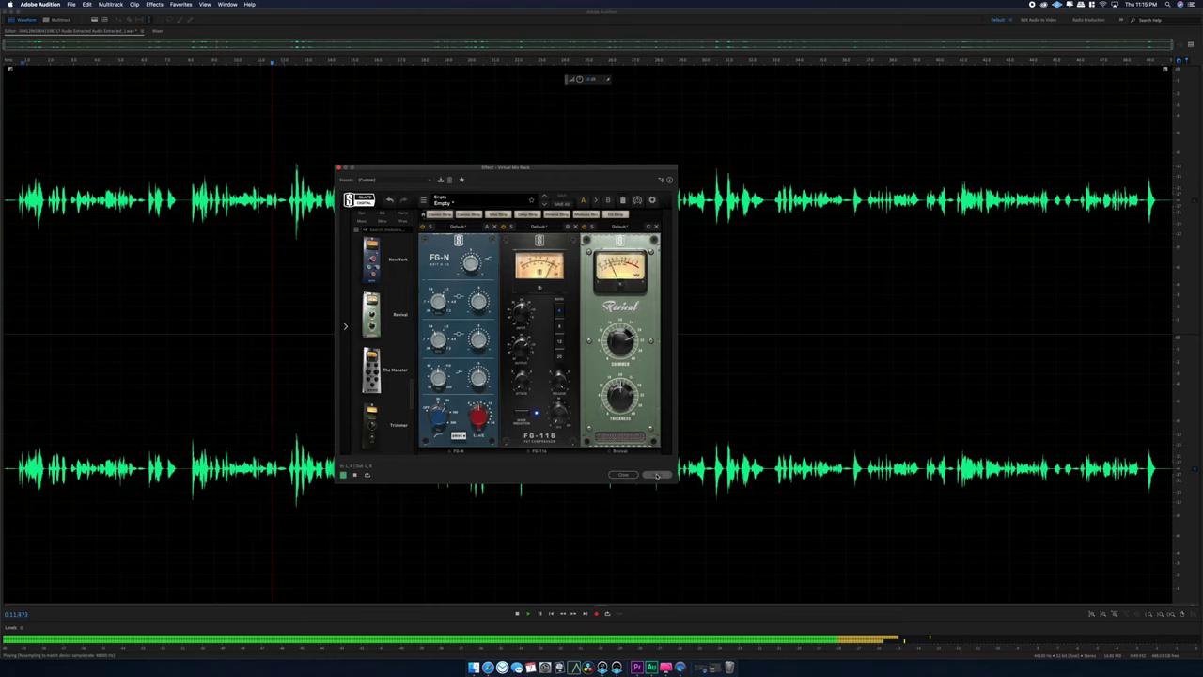
{"action": "key", "text": "Return"}
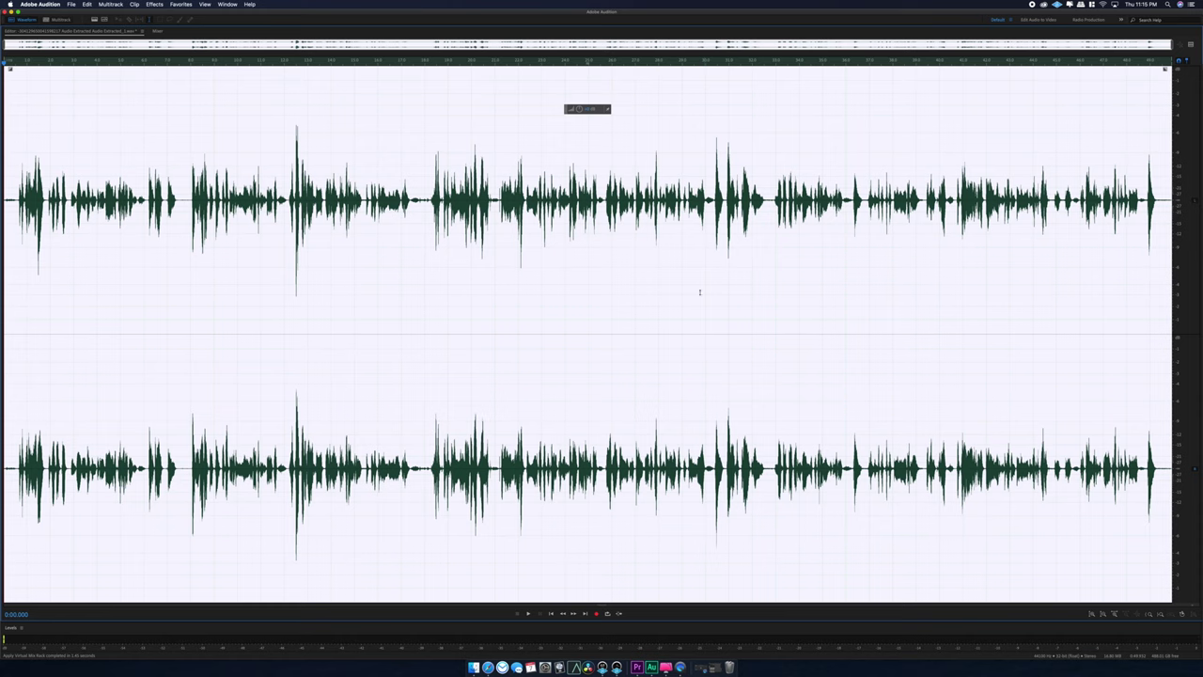
Play the processed voice from about 11 seconds.
{"action": "left_click", "coordinate": [264, 261]}
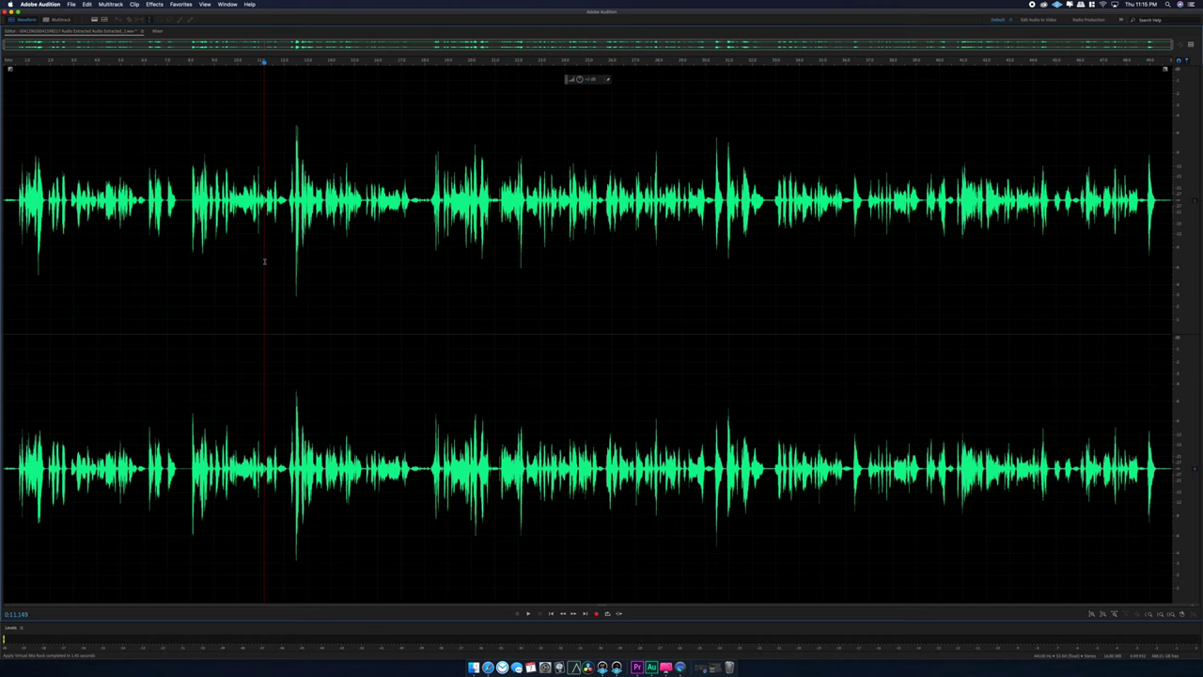
{"action": "key", "text": "space"}
{"action": "key", "text": "space"}
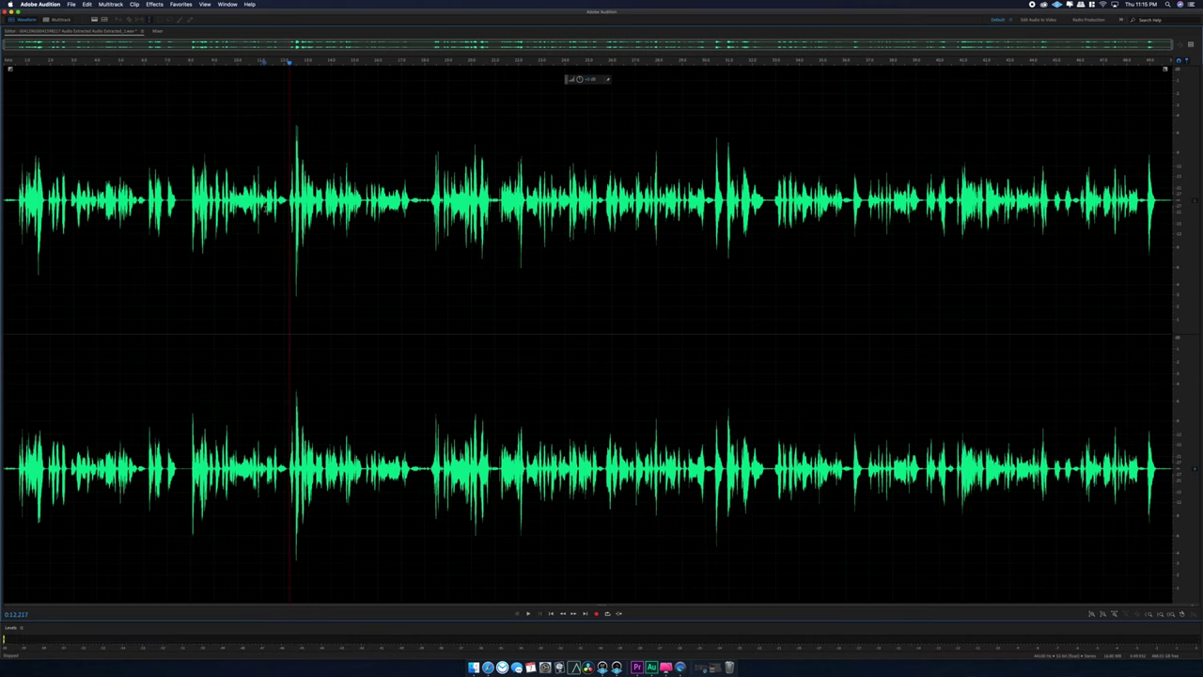
{"action": "key", "text": "space"}
Select the entire waveform and open the VST 3 dynamics effect Eiosis E2Deesser for it.
{"action": "key", "text": "super+a"}
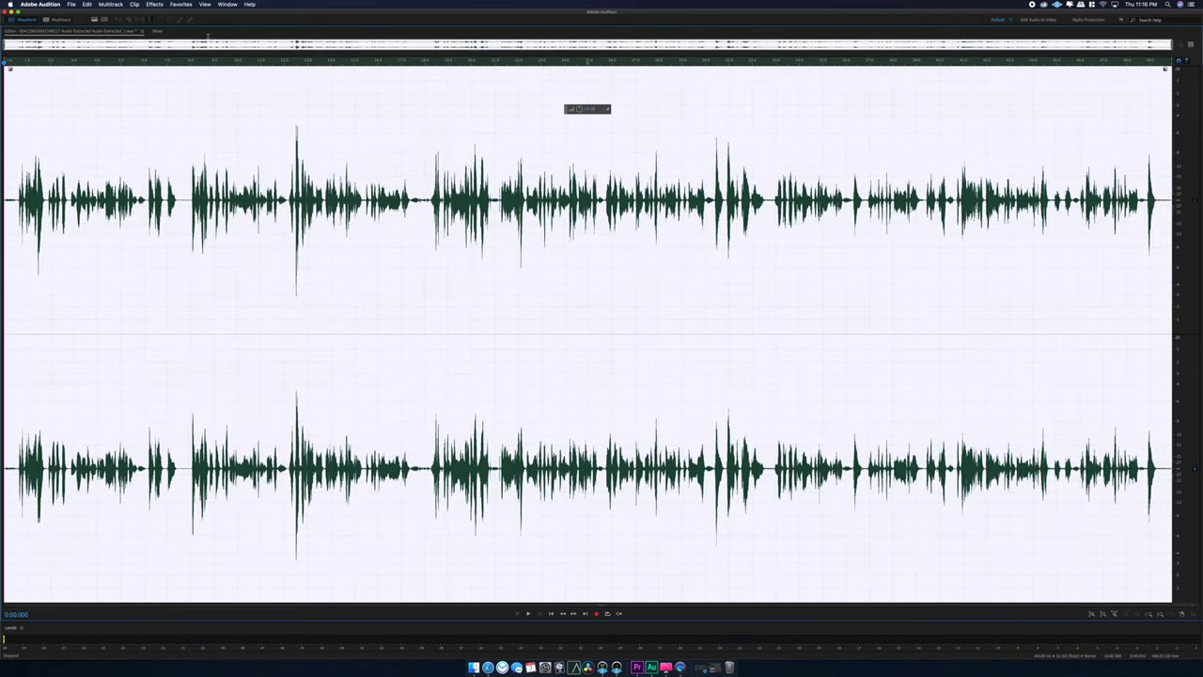
{"action": "left_click", "coordinate": [155, 5]}
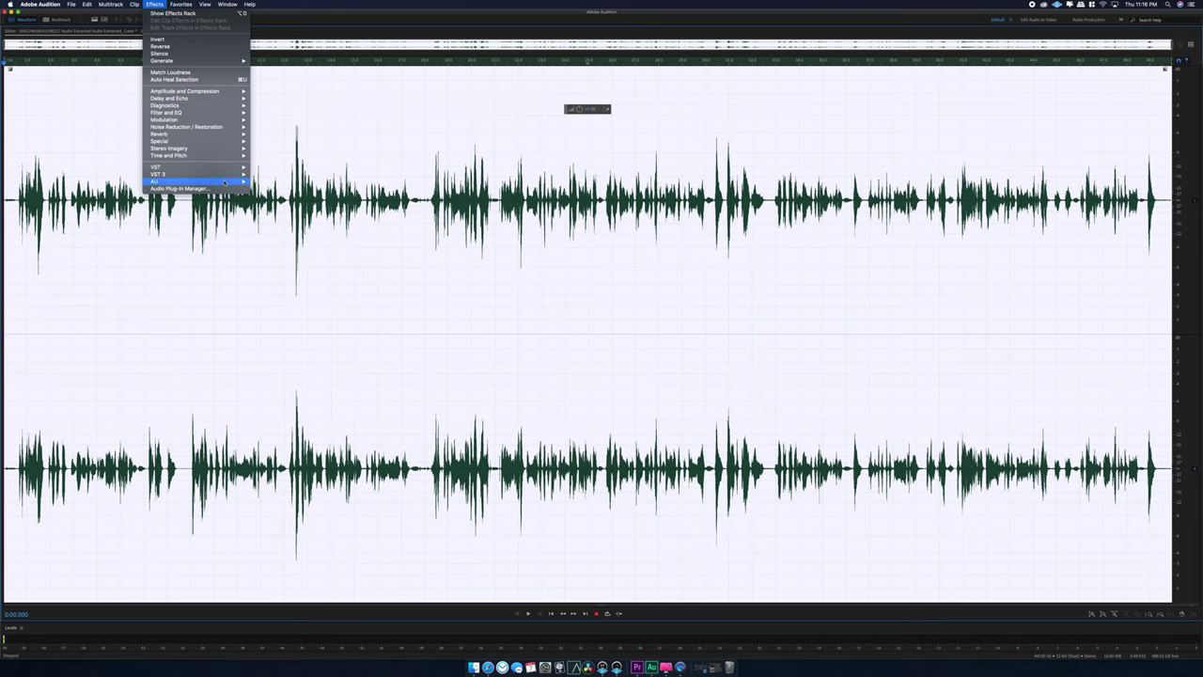
{"action": "mouse_move", "coordinate": [224, 182]}
{"action": "mouse_move", "coordinate": [275, 209]}
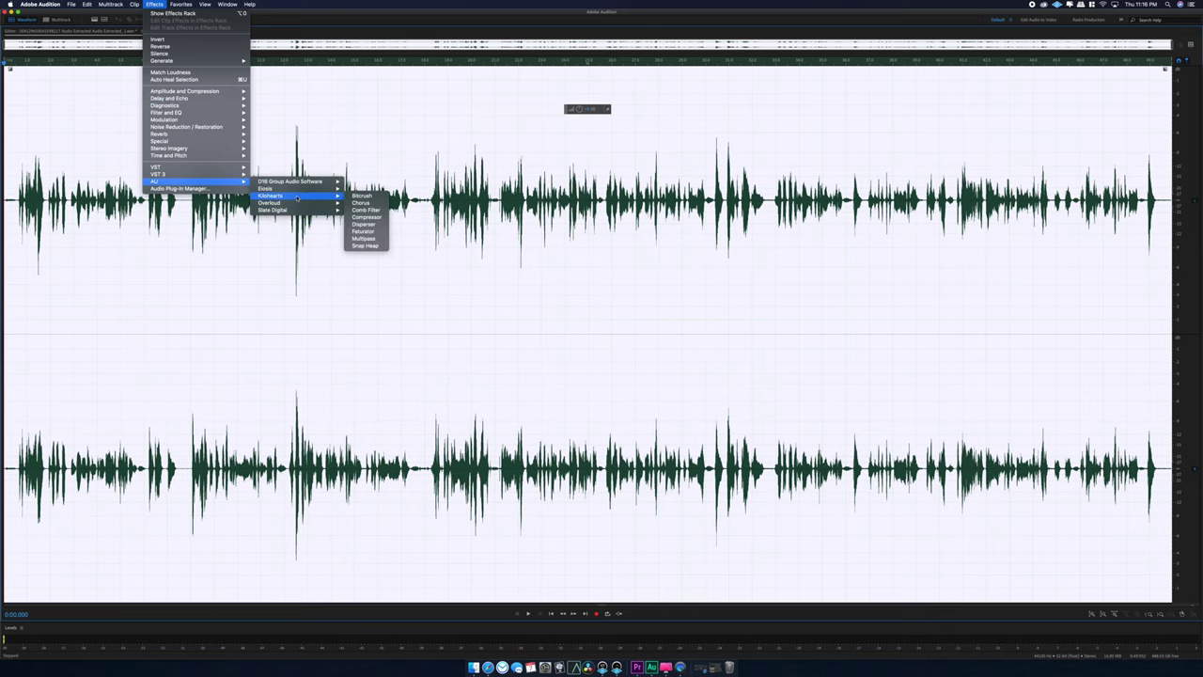
{"action": "mouse_move", "coordinate": [291, 188]}
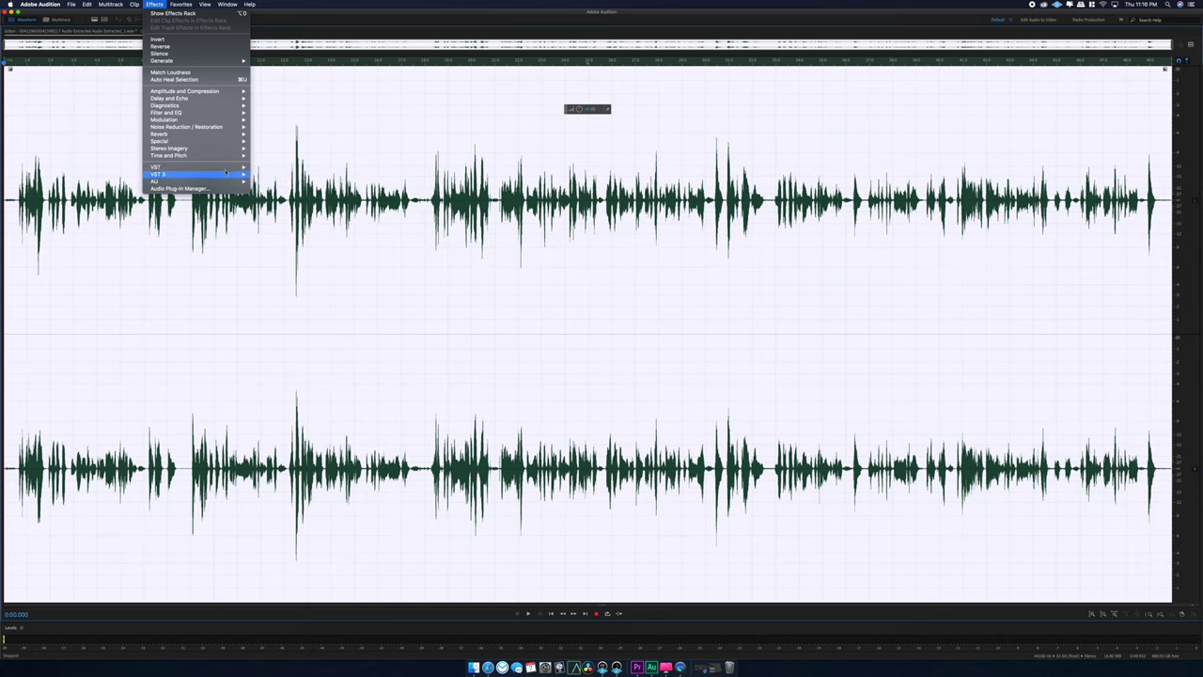
{"action": "mouse_move", "coordinate": [329, 189]}
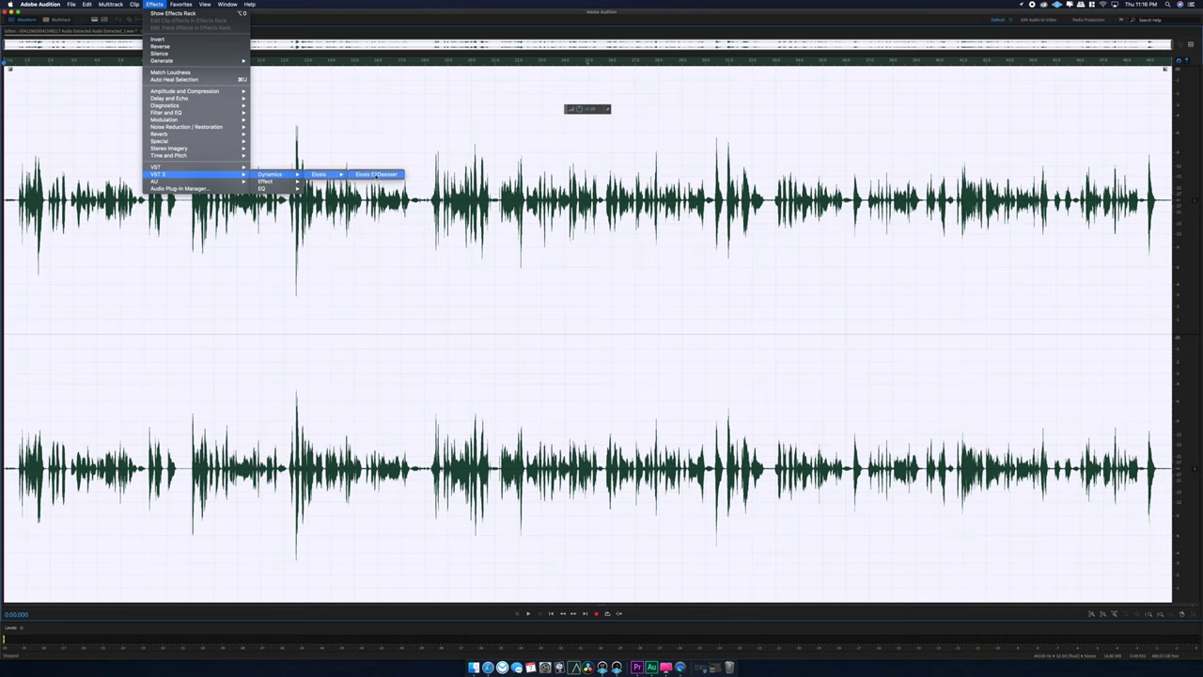
{"action": "left_click", "coordinate": [376, 174]}
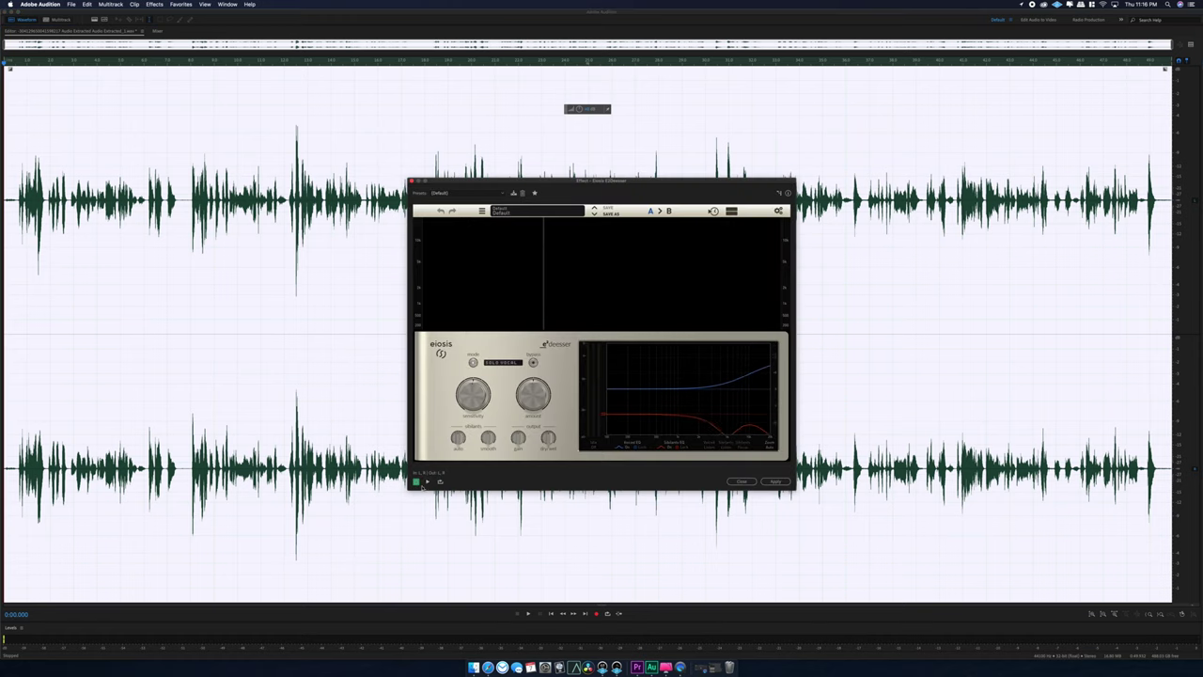
Raise the de-esser's sensitivity and amount while previewing the voice up to about 30 seconds, and apply the effect to the waveform.
{"action": "left_click", "coordinate": [428, 482]}
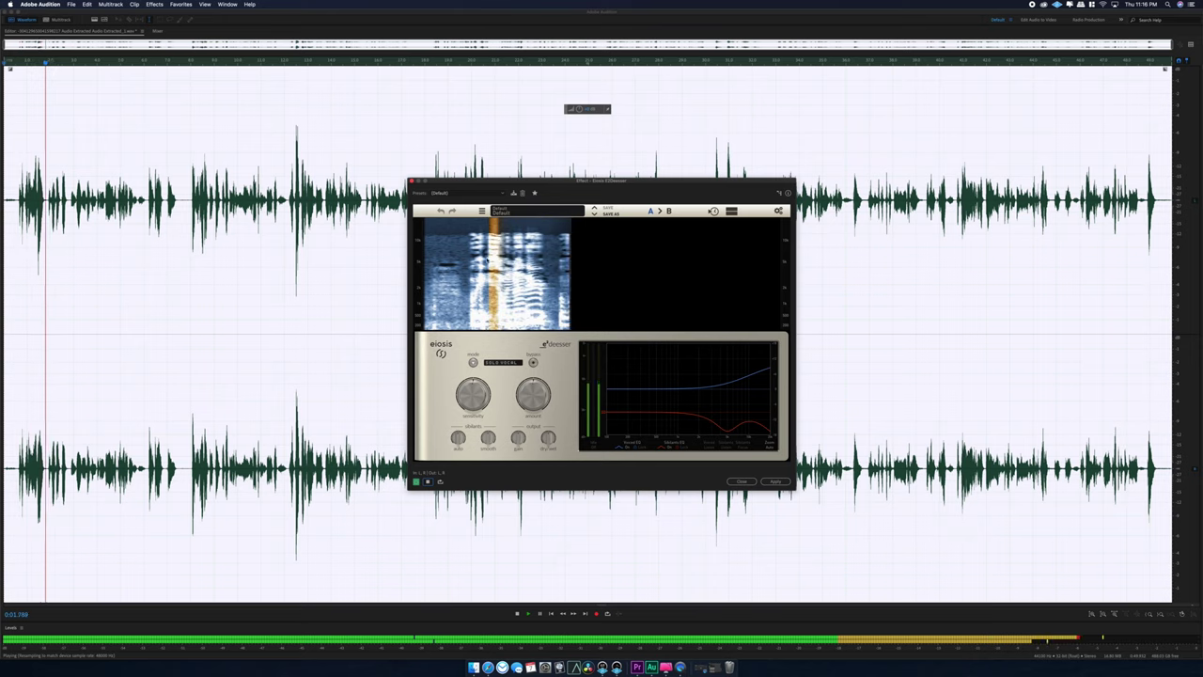
{"action": "left_click", "coordinate": [429, 482]}
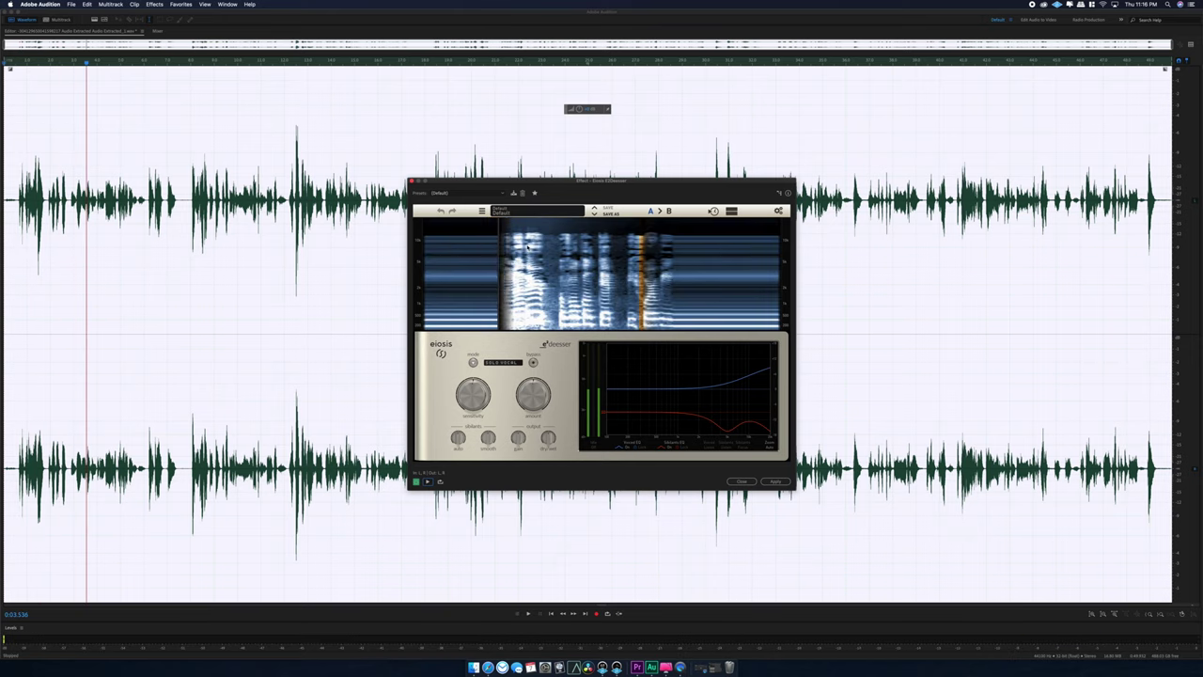
{"action": "left_click", "coordinate": [428, 482]}
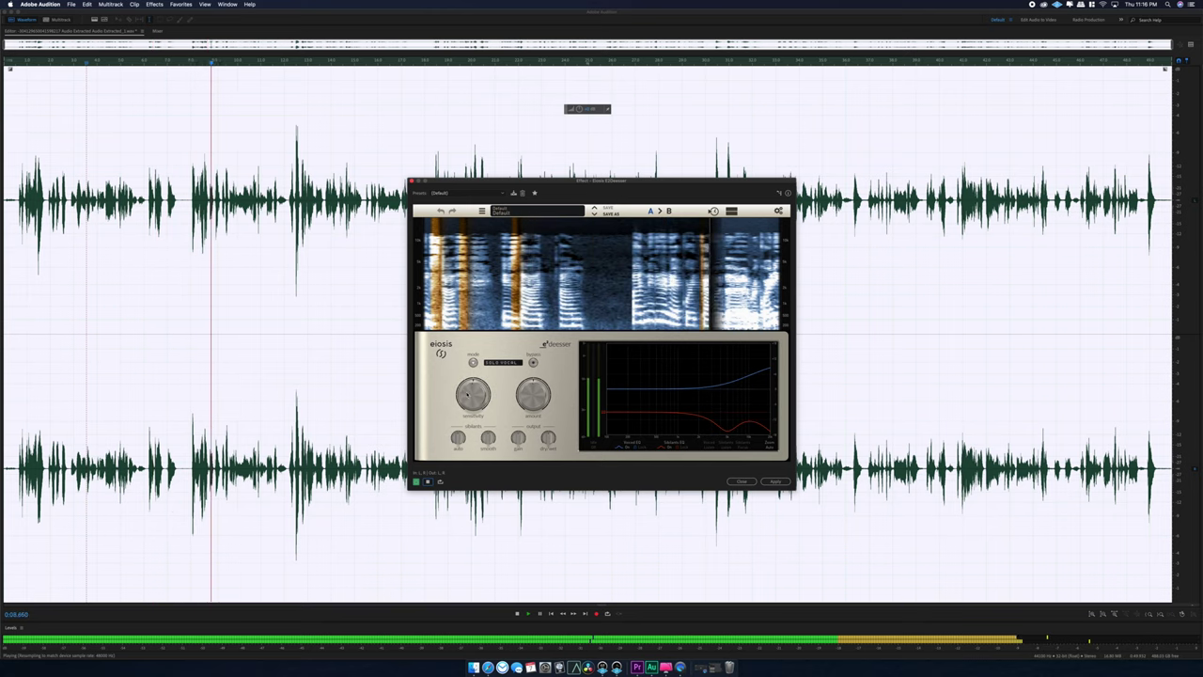
{"action": "left_click_drag", "start_coordinate": [467, 399], "coordinate": [470, 374]}
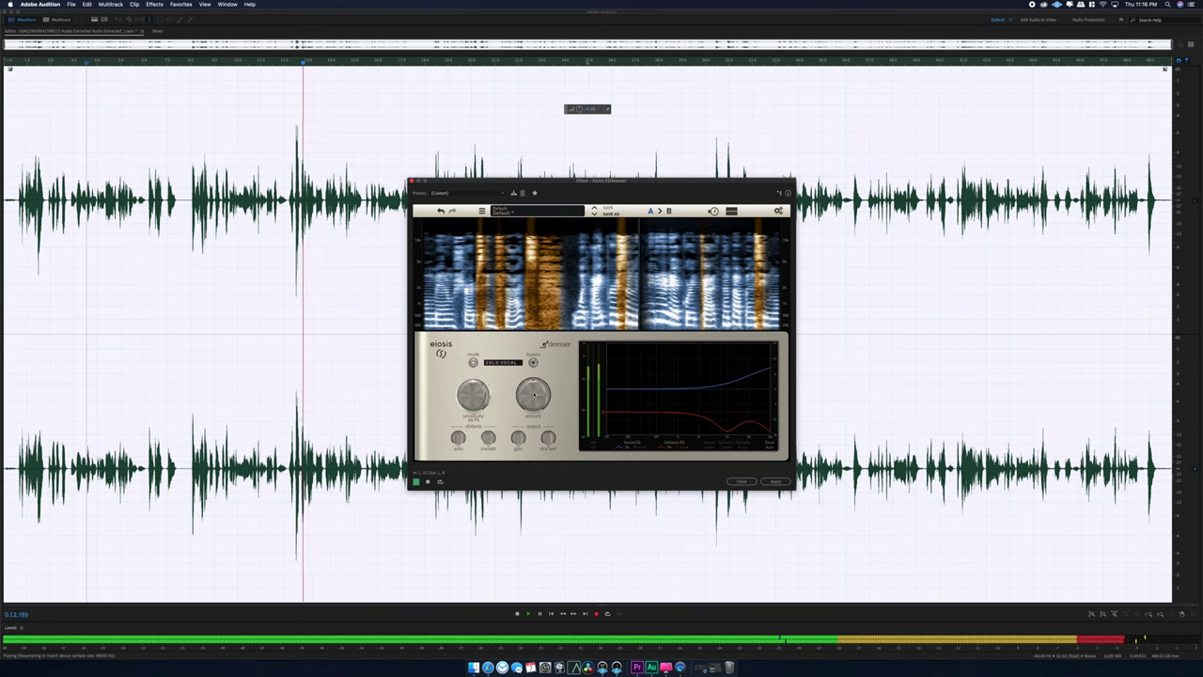
{"action": "mouse_move", "coordinate": [530, 394]}
{"action": "left_mouse_down"}
{"action": "mouse_move", "coordinate": [523, 403]}
{"action": "mouse_move", "coordinate": [527, 379]}
{"action": "left_mouse_up"}
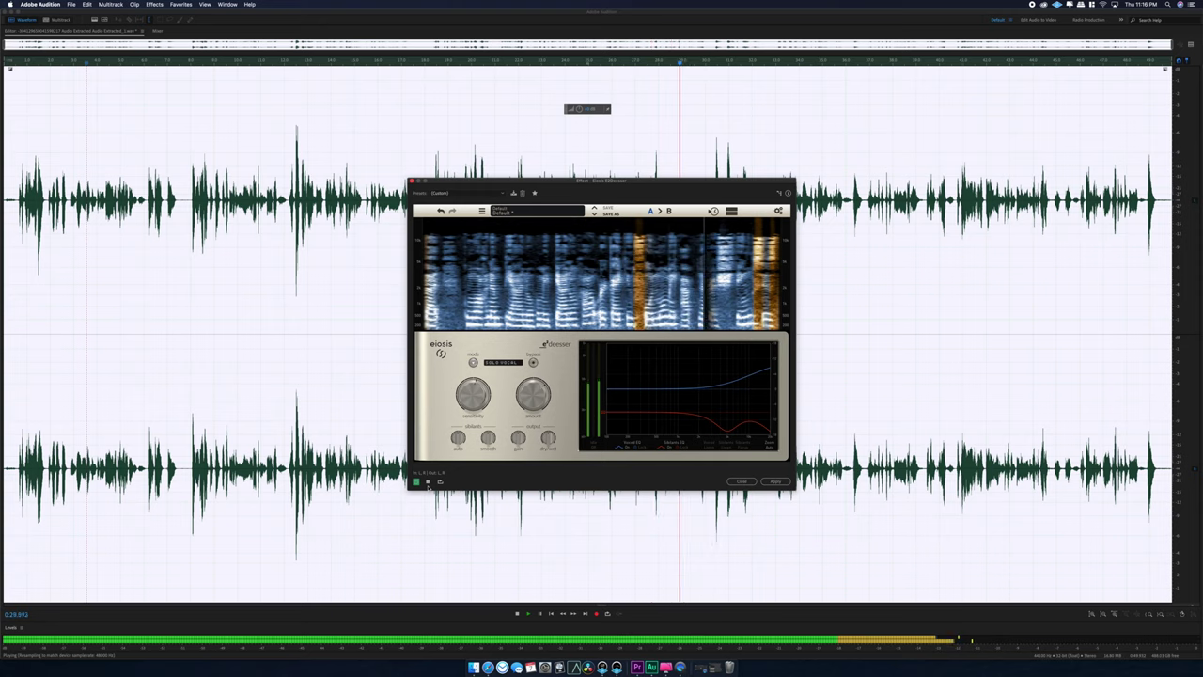
{"action": "left_click", "coordinate": [428, 483]}
{"action": "left_click", "coordinate": [773, 482]}
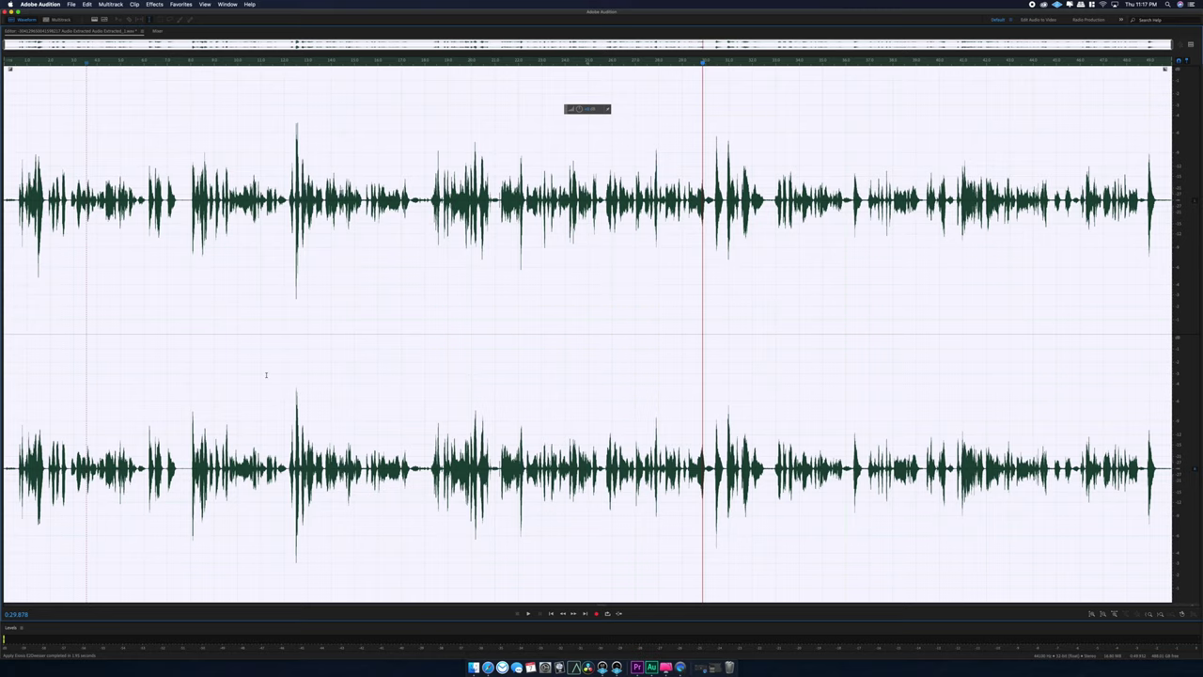
Play the de-essed voice from about 11 seconds and lower the volume of the entire waveform.
{"action": "left_click", "coordinate": [266, 375]}
{"action": "key", "text": "space"}
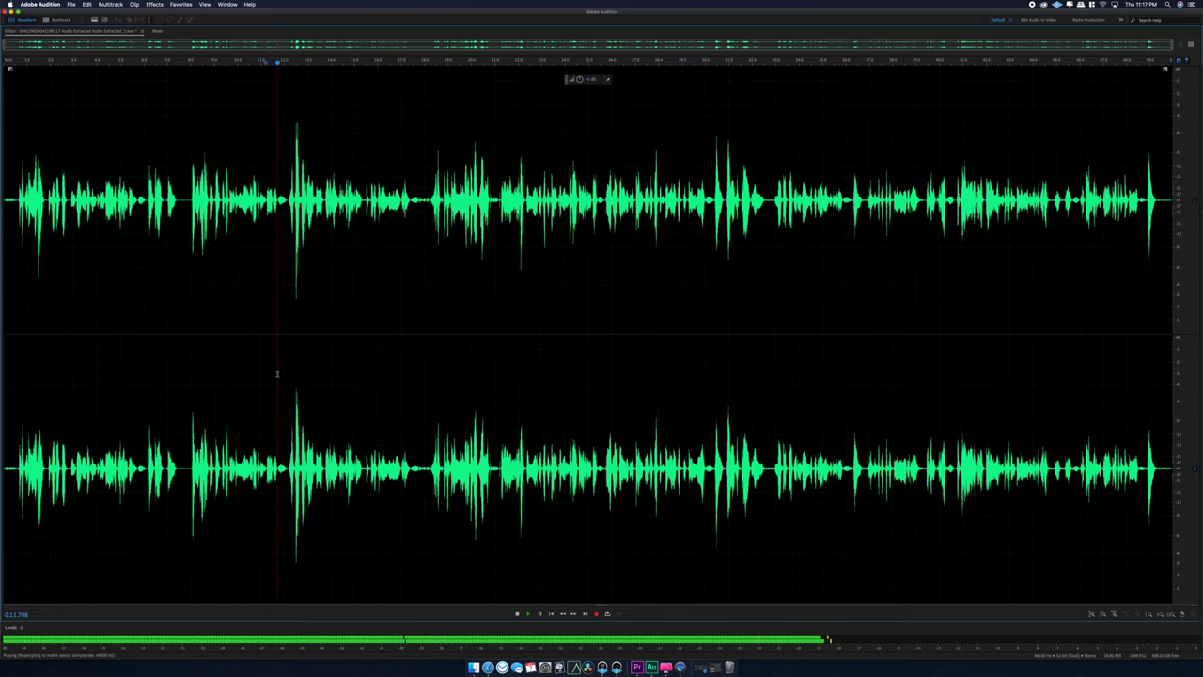
{"action": "key", "text": "space"}
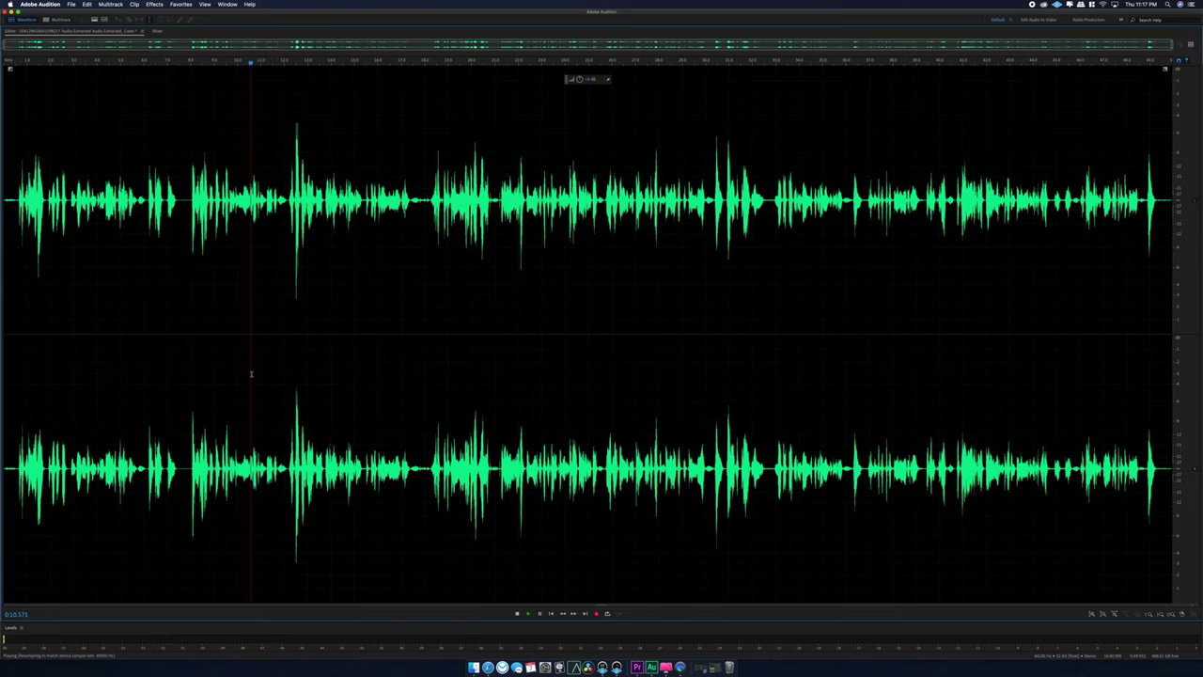
{"action": "key", "text": "space"}
{"action": "key", "text": "space"}
{"action": "key", "text": "super+a"}
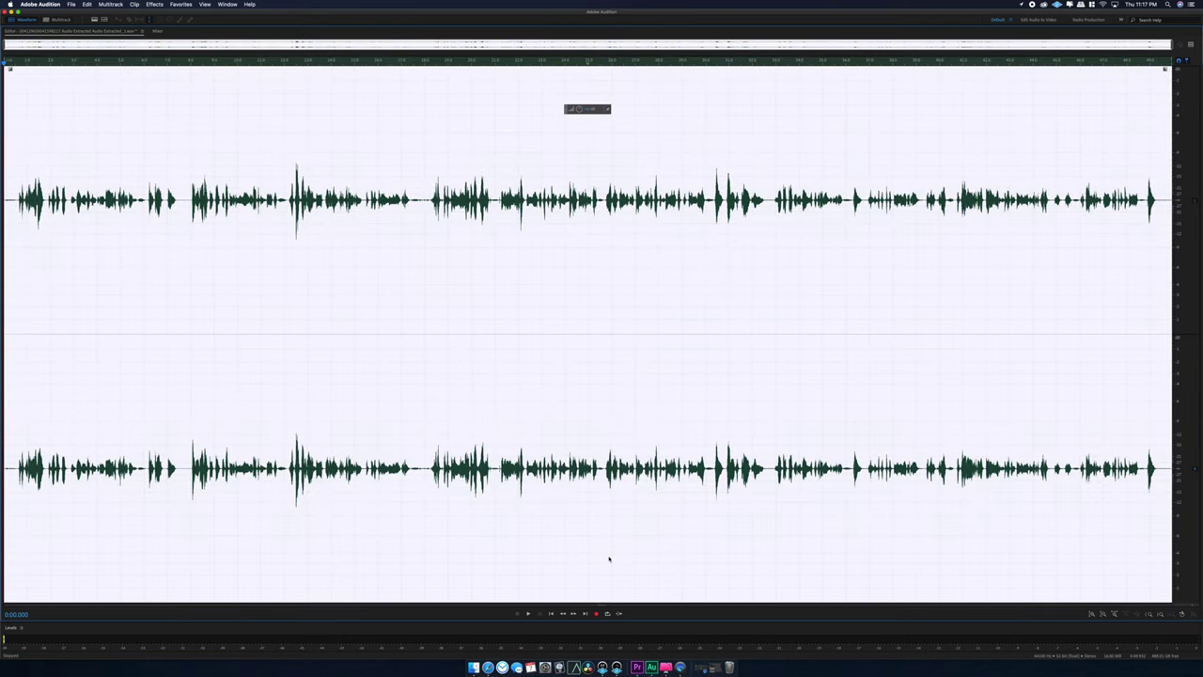
Switch to Premiere Pro, play the second clip from about 1:10 to 1:15, and return the playhead to about 1:10.
{"action": "key", "text": "ctrl+Up"}
{"action": "left_click", "coordinate": [662, 583]}
{"action": "left_click", "coordinate": [353, 414]}
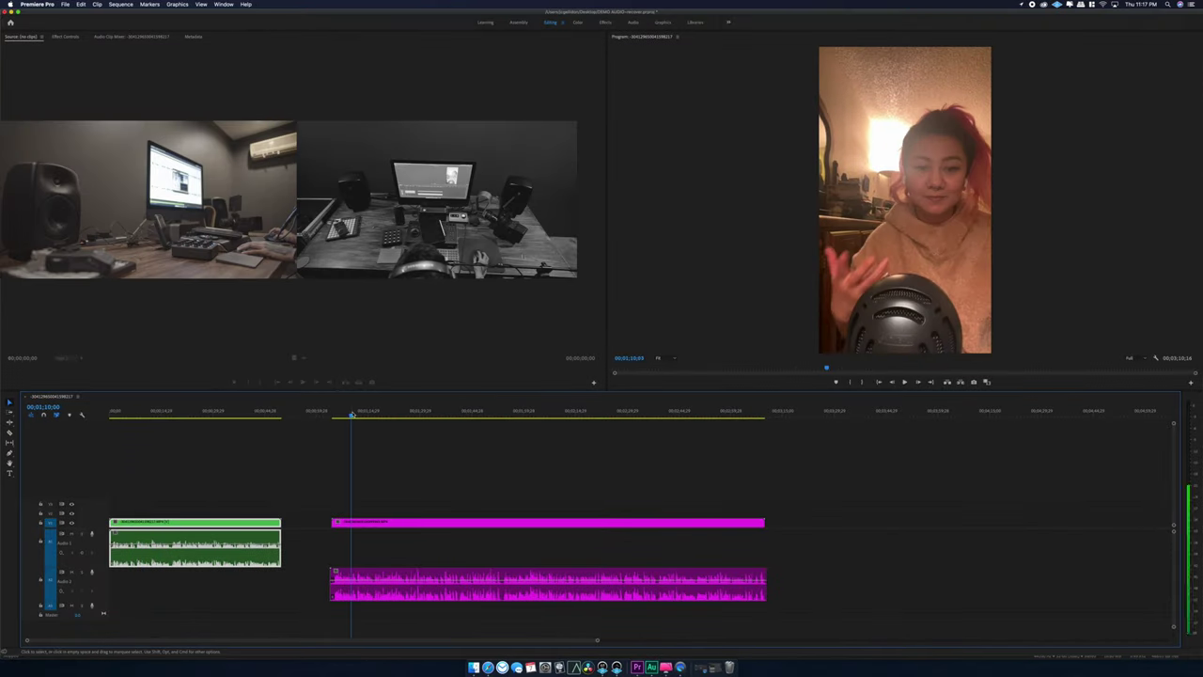
{"action": "key", "text": "space"}
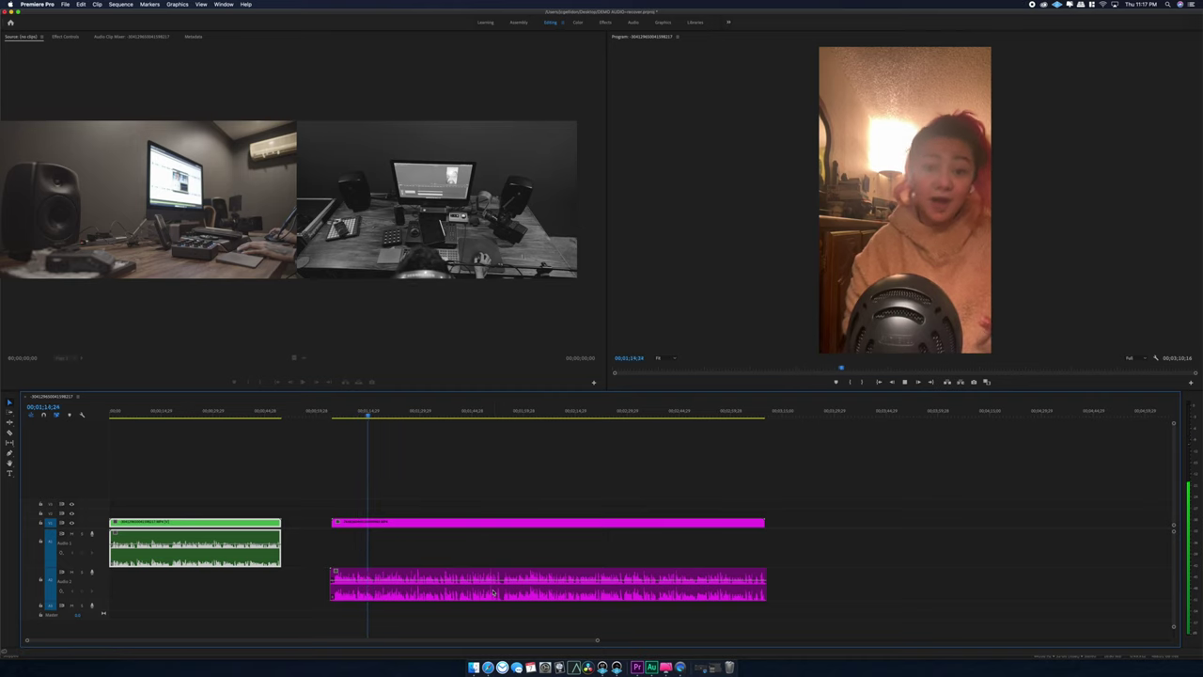
{"action": "key", "text": "space"}
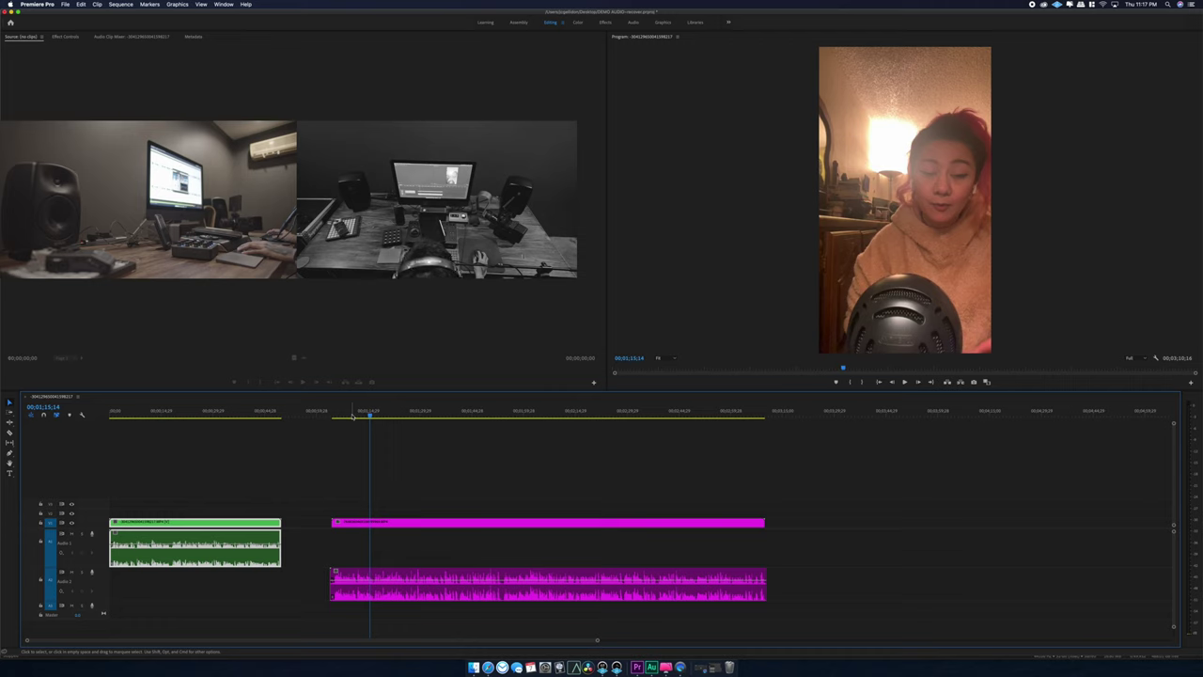
{"action": "left_click", "coordinate": [352, 417]}
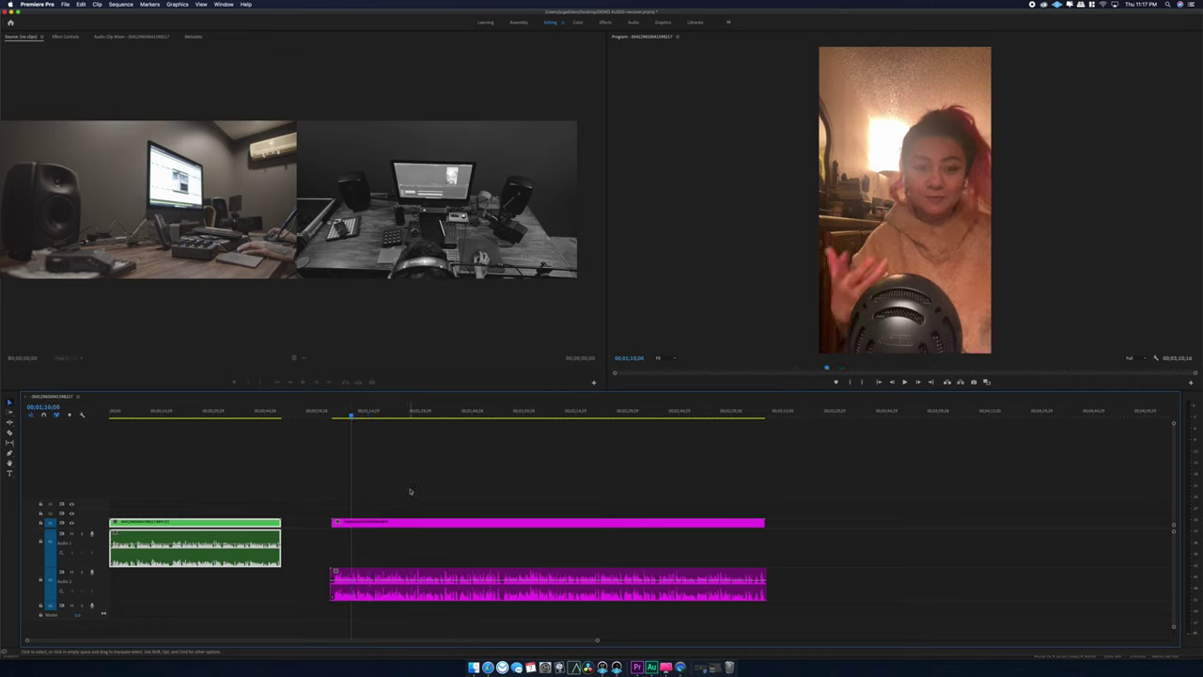
Look through the Downloads folder in Finder for a file and return to Premiere Pro.
{"action": "left_click", "coordinate": [474, 667]}
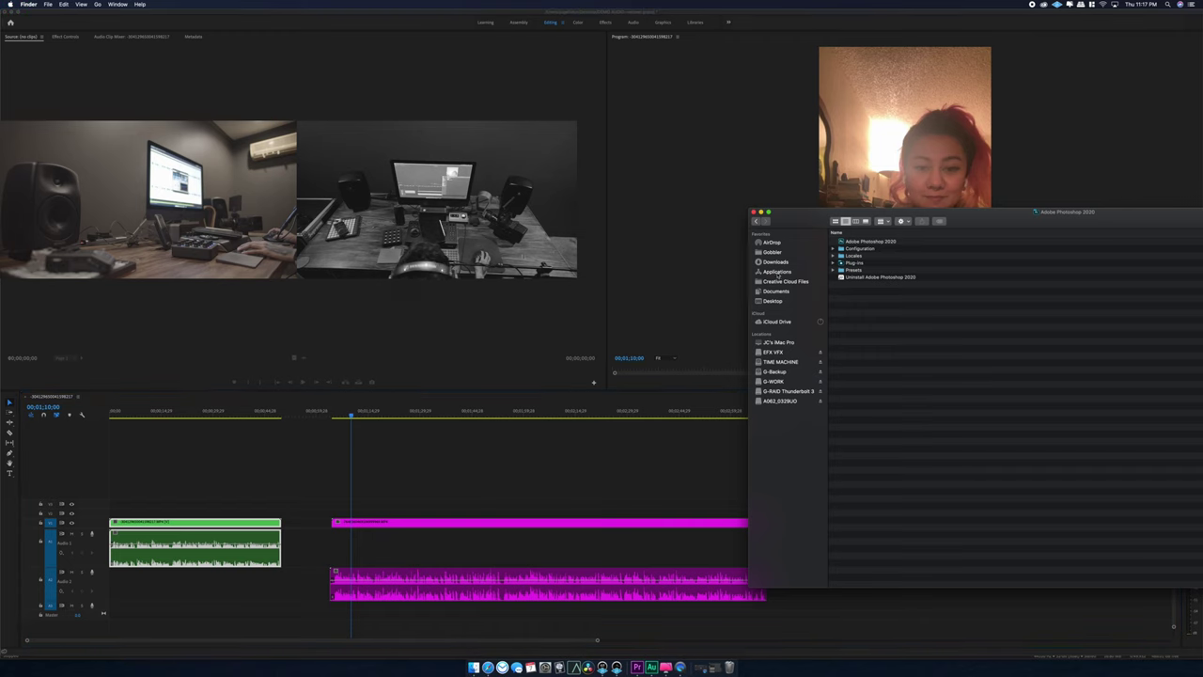
{"action": "left_click", "coordinate": [777, 262]}
{"action": "left_click_drag", "start_coordinate": [804, 219], "coordinate": [685, 280]}
{"action": "left_click", "coordinate": [860, 214]}
{"action": "scroll", "coordinate": [805, 479], "scroll_direction": "down", "scroll_amount": 10}
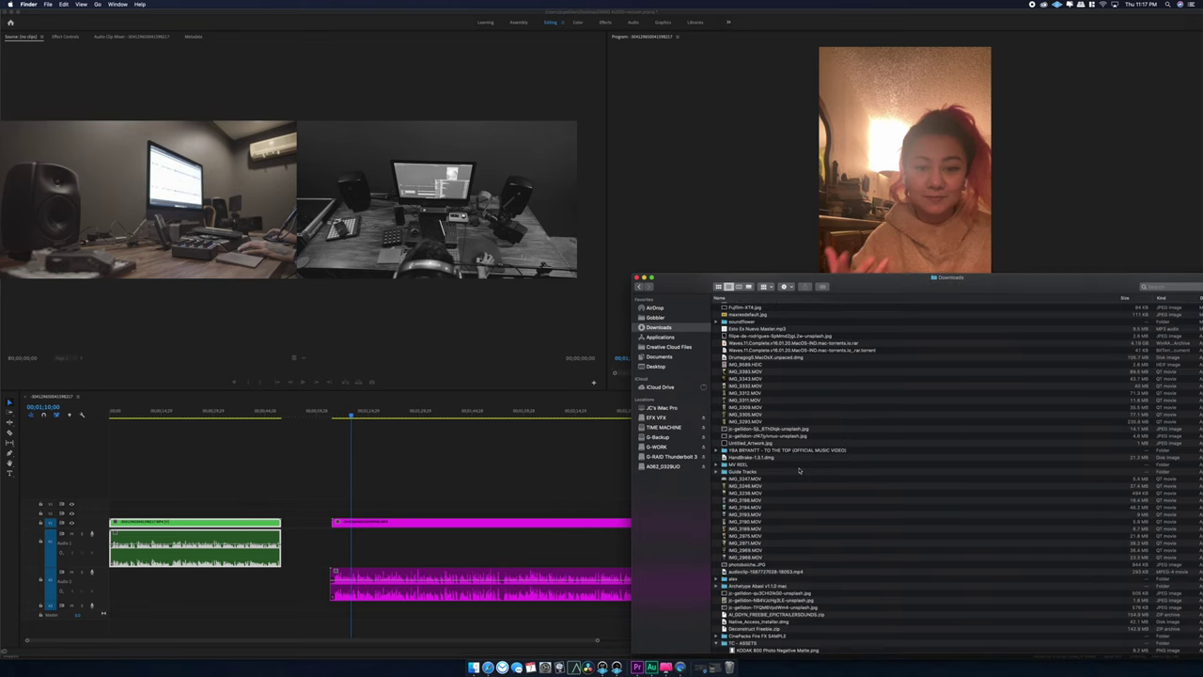
{"action": "left_click", "coordinate": [384, 492]}
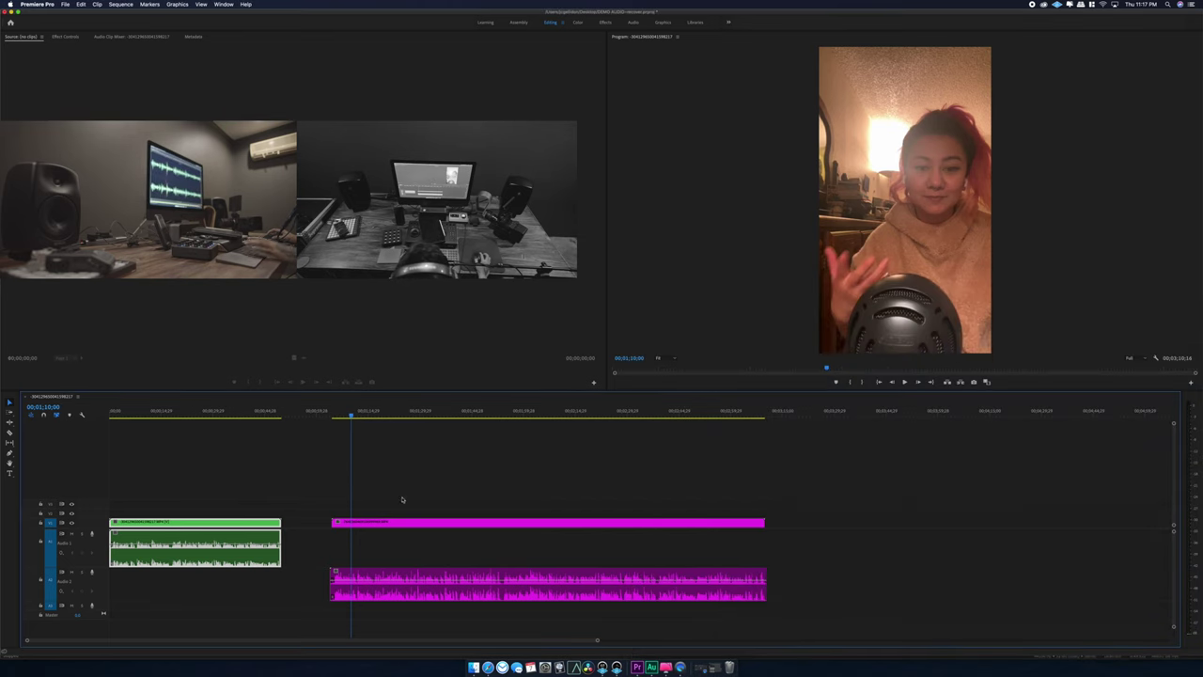
{"action": "left_click", "coordinate": [474, 667]}
{"action": "left_click_drag", "start_coordinate": [690, 286], "coordinate": [719, 243]}
{"action": "scroll", "coordinate": [806, 507], "scroll_direction": "down", "scroll_amount": 5}
{"action": "scroll", "coordinate": [805, 508], "scroll_direction": "down", "scroll_amount": 5}
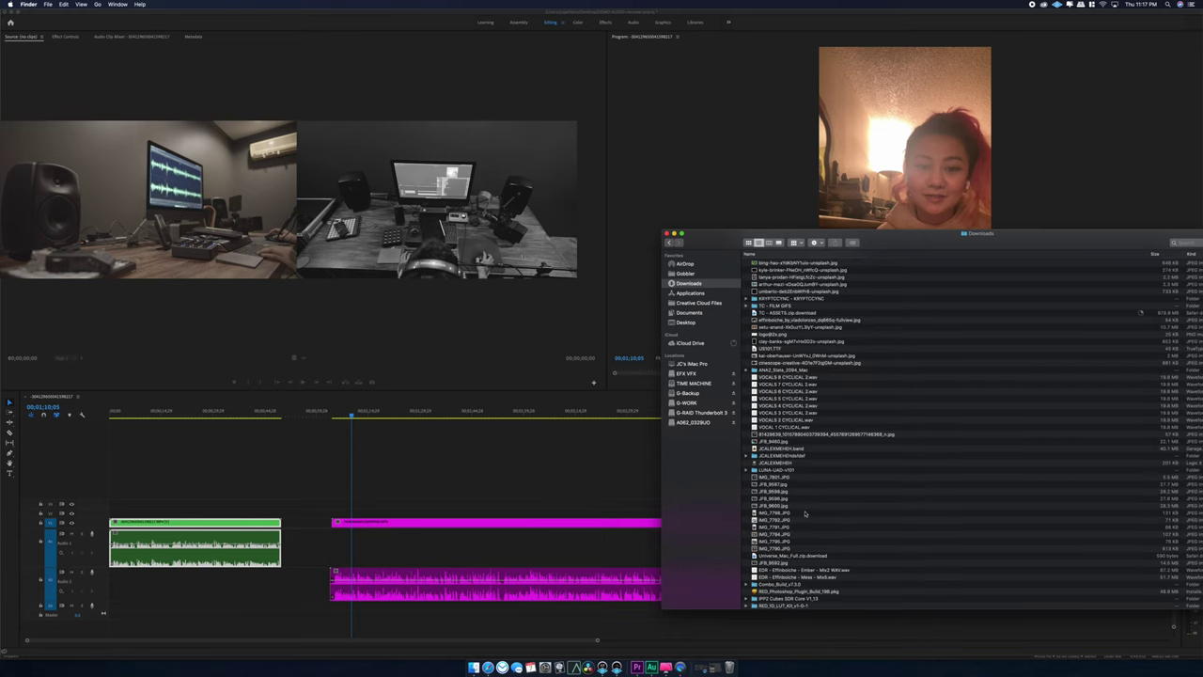
{"action": "scroll", "coordinate": [806, 513], "scroll_direction": "down", "scroll_amount": 5}
{"action": "left_click", "coordinate": [523, 482]}
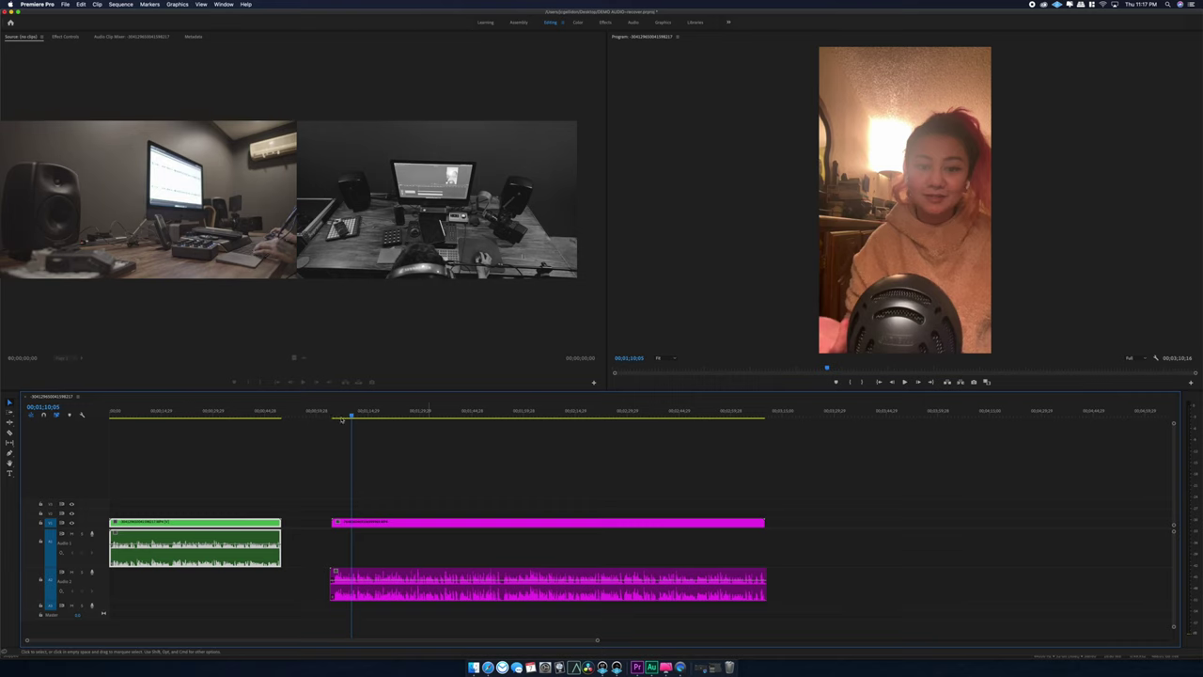
Play the beginning of the second clip to about 1:13 and open its audio clip for editing in Adobe Audition.
{"action": "left_click", "coordinate": [342, 415]}
{"action": "key", "text": "space"}
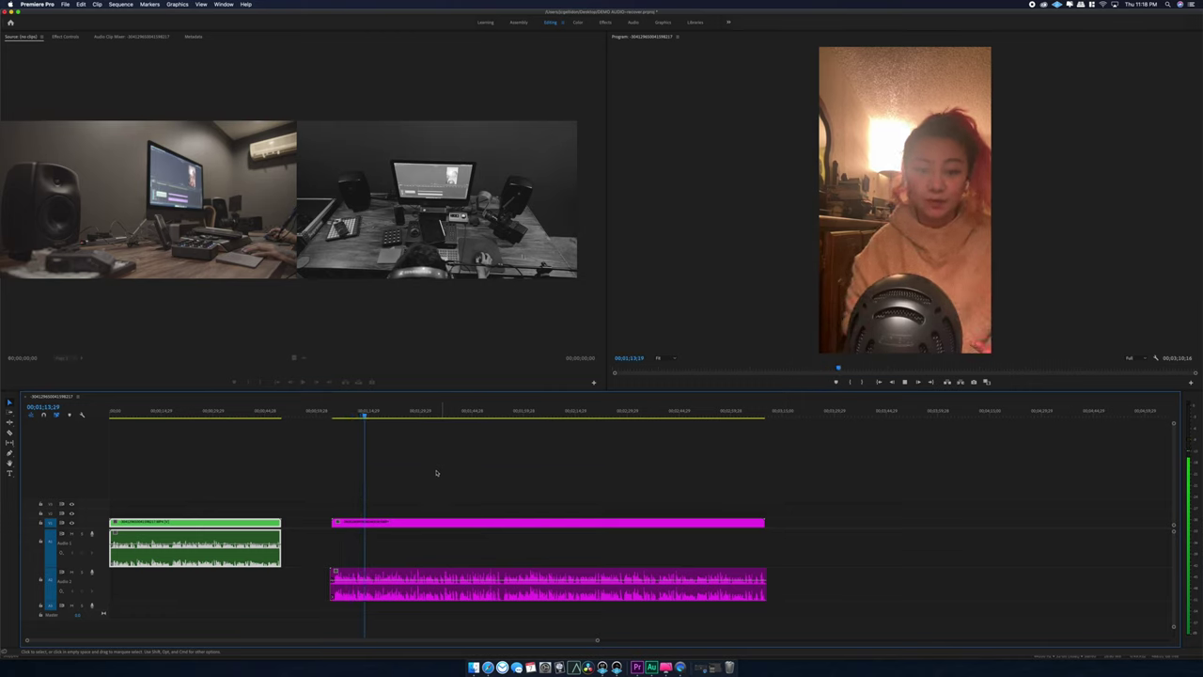
{"action": "key", "text": "space"}
{"action": "right_click", "coordinate": [369, 585]}
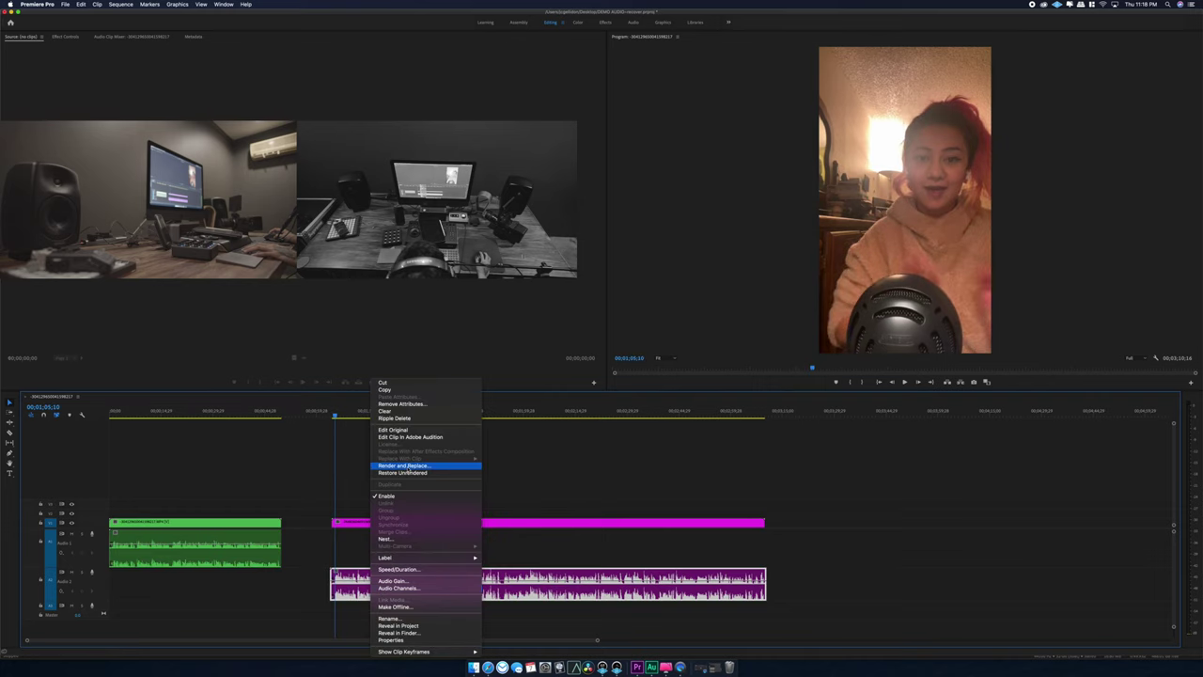
{"action": "left_click", "coordinate": [437, 437]}
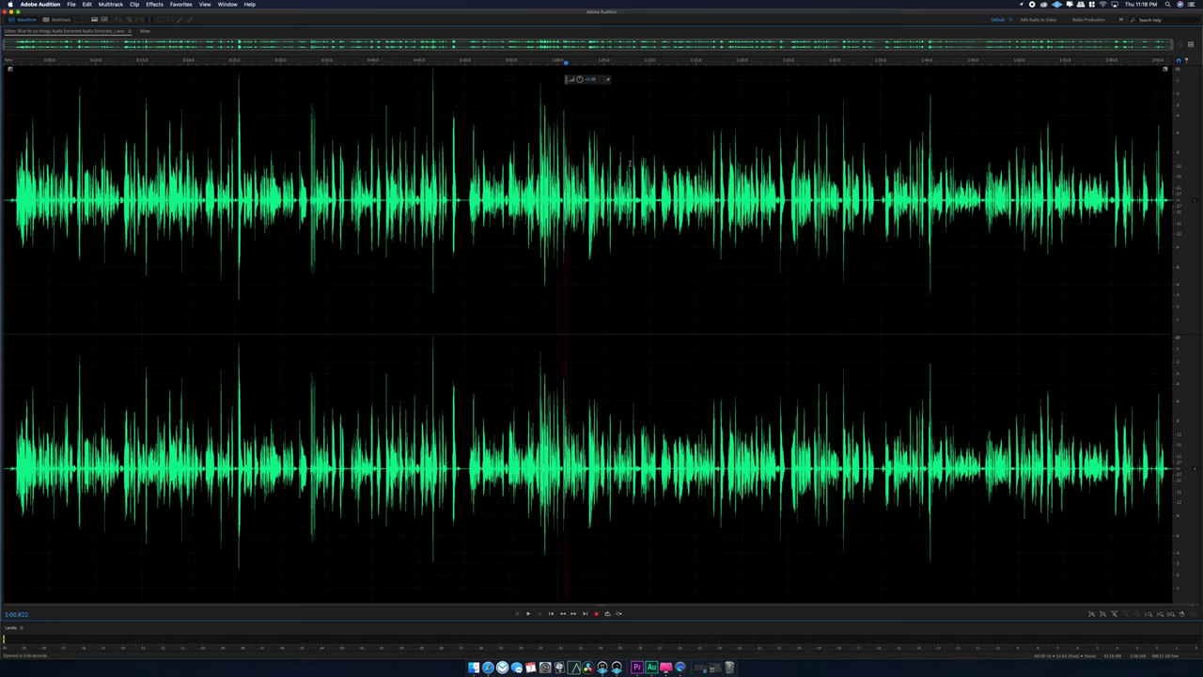
Select the entire waveform, lower its volume, and clear the selection.
{"action": "key", "text": "super+a"}
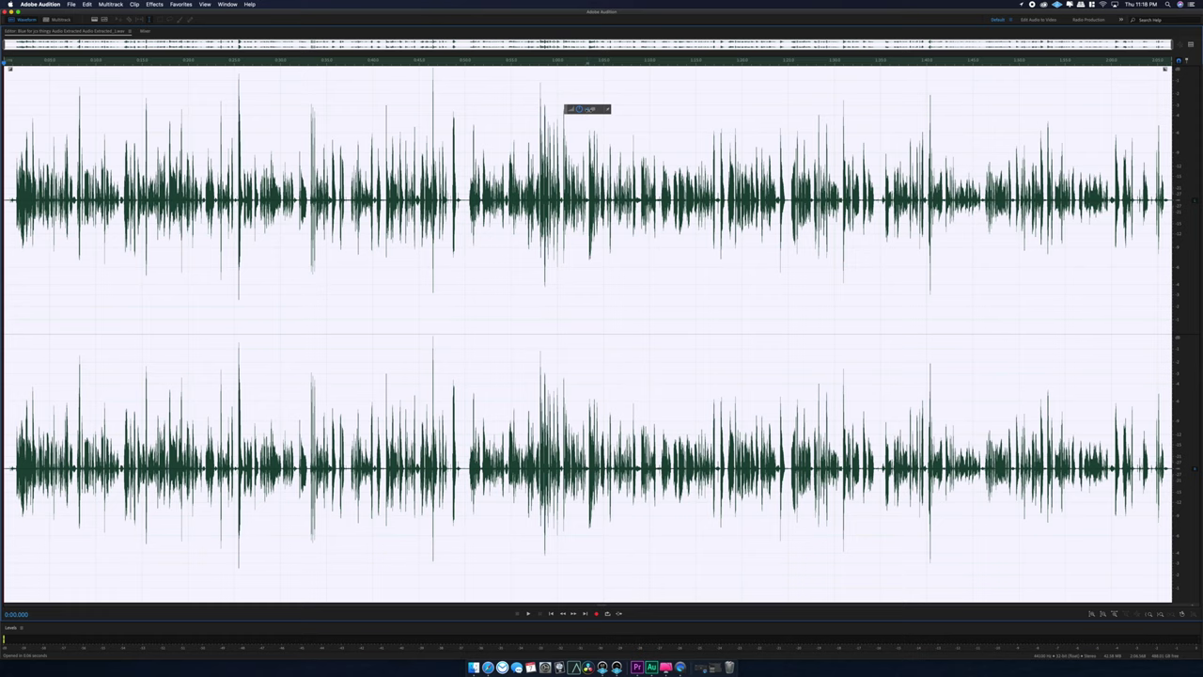
{"action": "left_click_drag", "start_coordinate": [590, 110], "coordinate": [586, 120]}
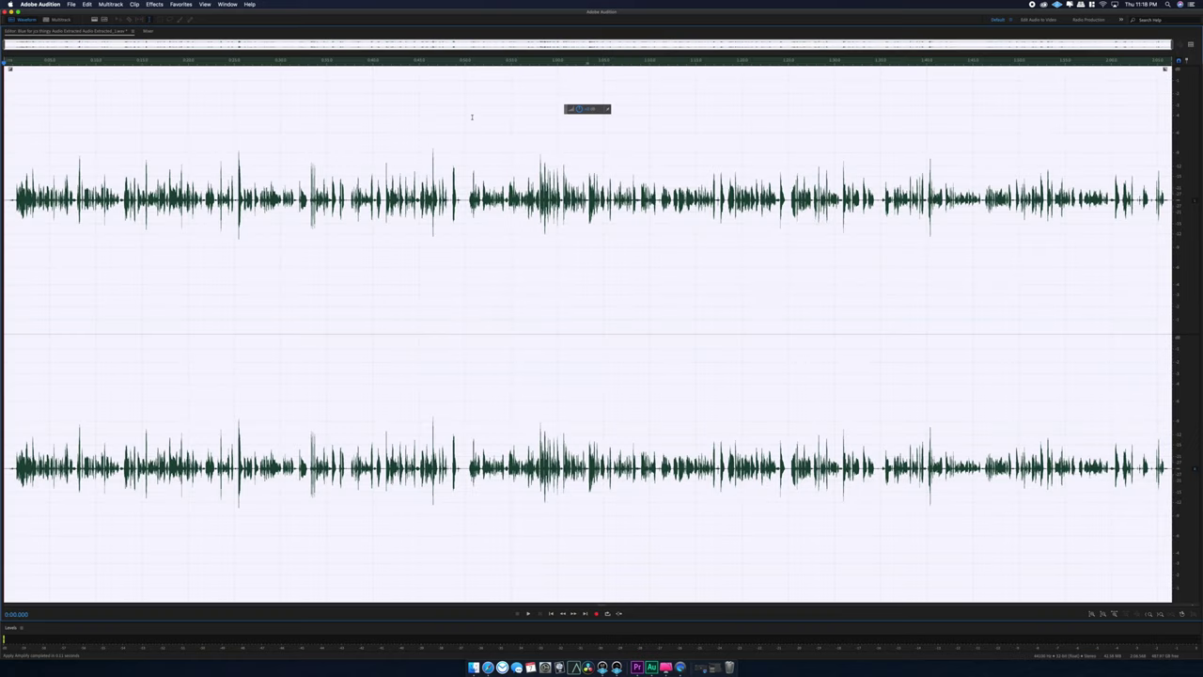
{"action": "left_click", "coordinate": [437, 193]}
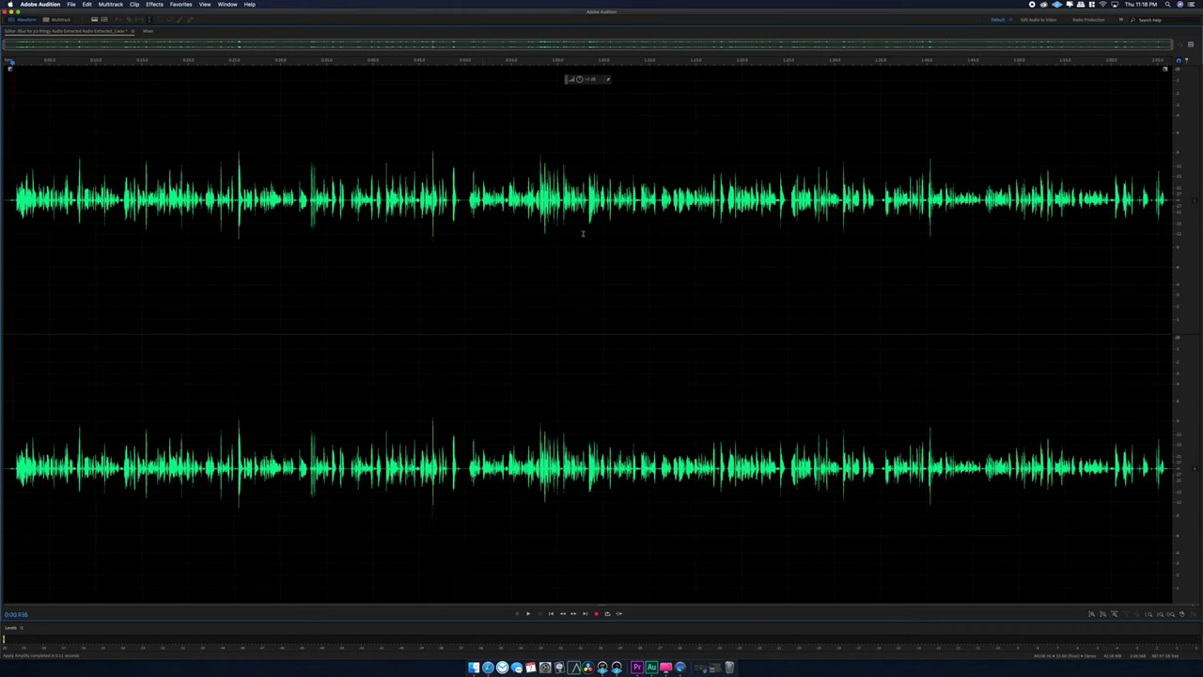
Select the entire waveform and open Slate Digital's VST 3 Infinity EQ with the Pop/Vocal Female Start preset.
{"action": "key", "text": "super+a"}
{"action": "left_click", "coordinate": [154, 4]}
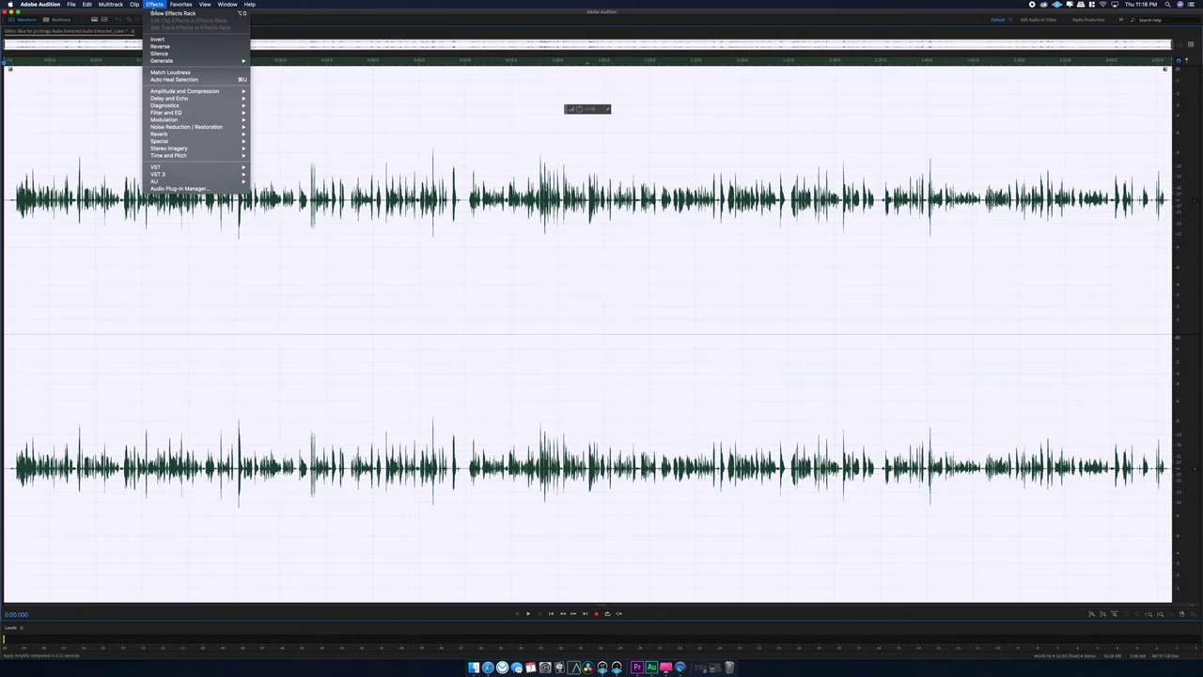
{"action": "mouse_move", "coordinate": [226, 181]}
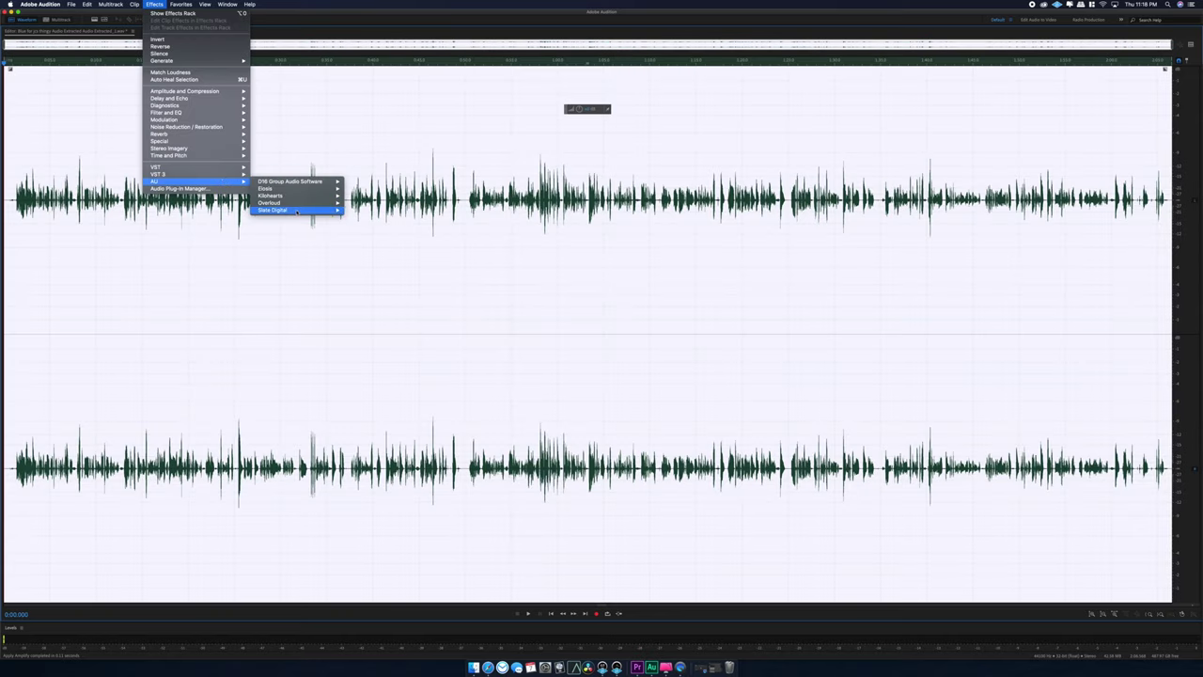
{"action": "mouse_move", "coordinate": [310, 211]}
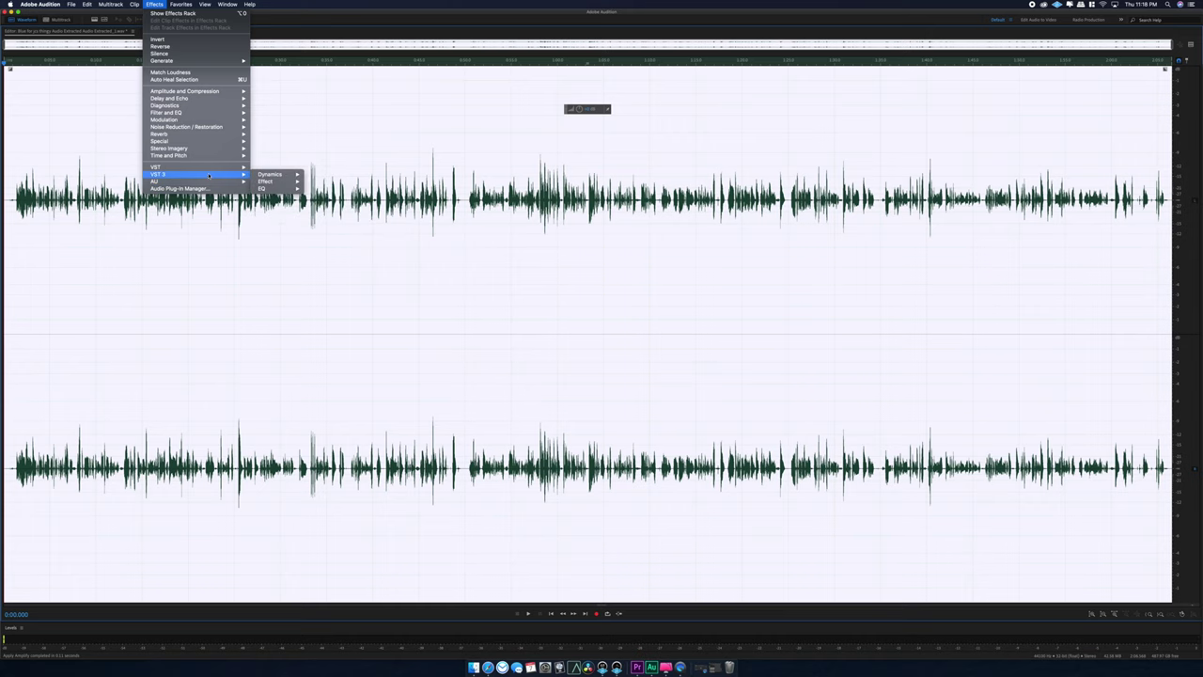
{"action": "mouse_move", "coordinate": [274, 189]}
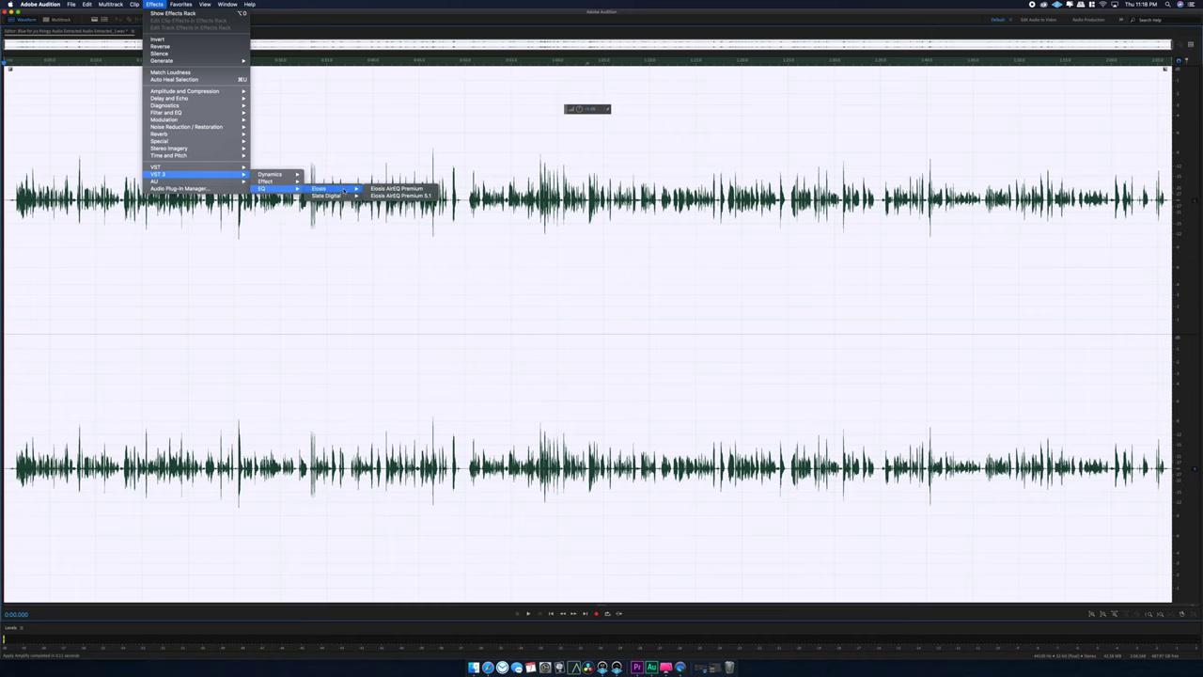
{"action": "left_click", "coordinate": [379, 196]}
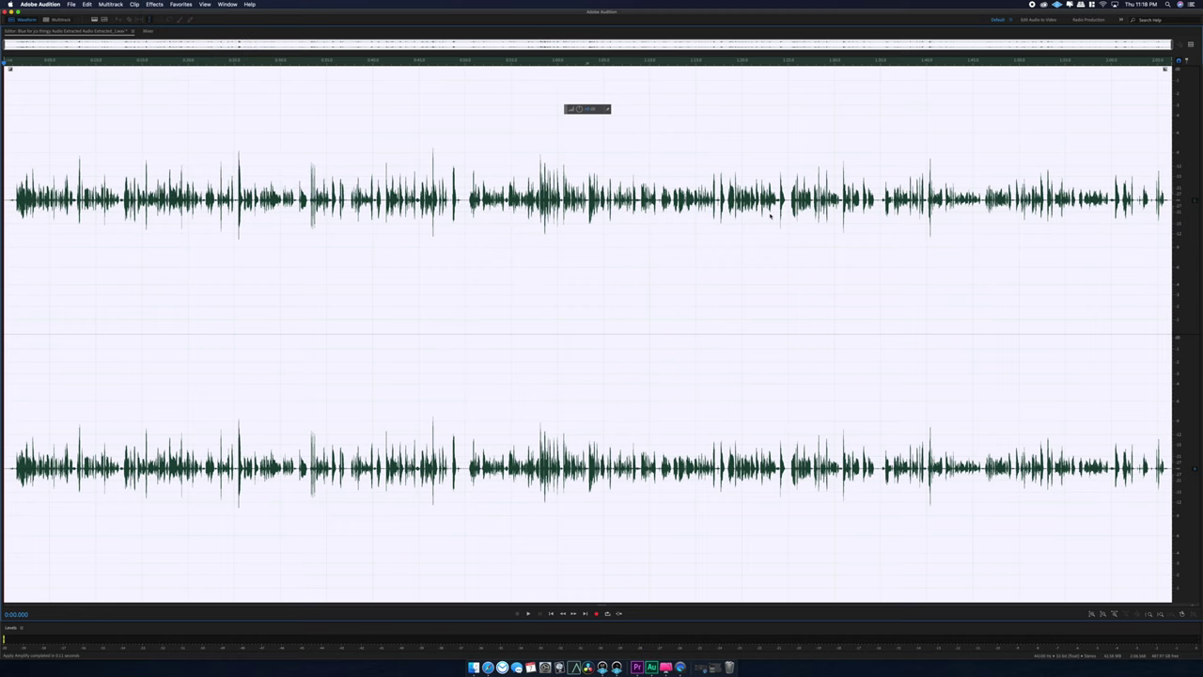
{"action": "left_click", "coordinate": [354, 207]}
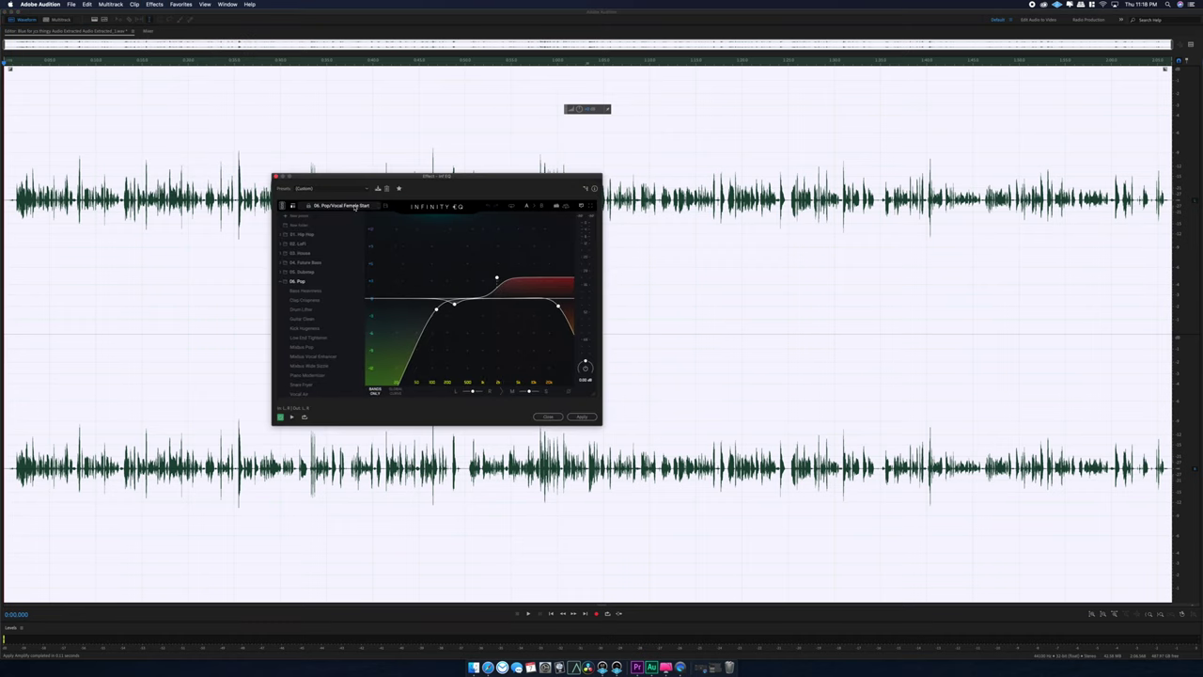
{"action": "left_click", "coordinate": [353, 207]}
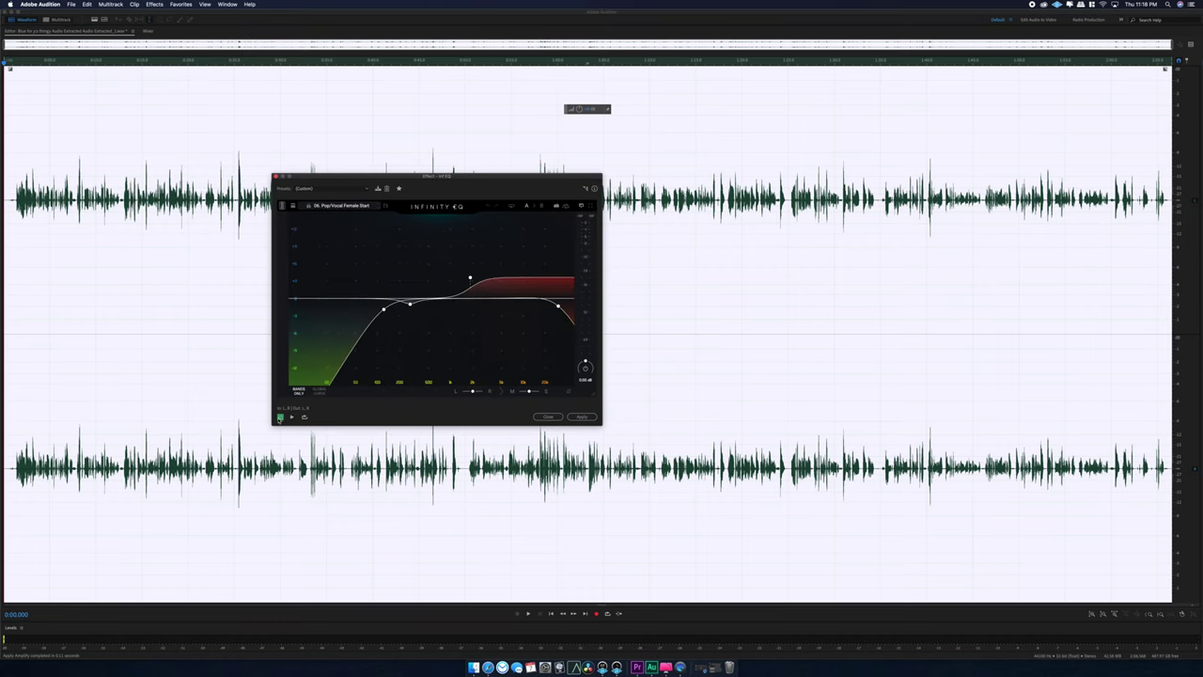
Preview the voice with Infinity EQ bypassed and move the playhead back near the start of the waveform.
{"action": "left_click", "coordinate": [291, 417]}
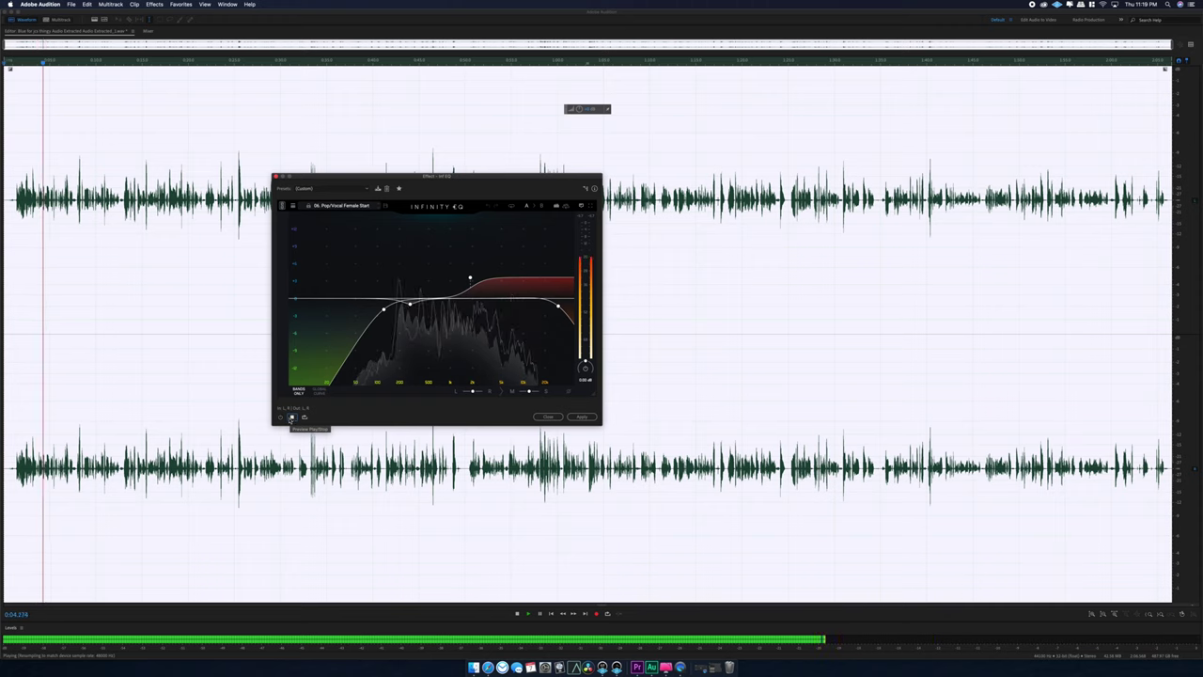
{"action": "left_click", "coordinate": [291, 417]}
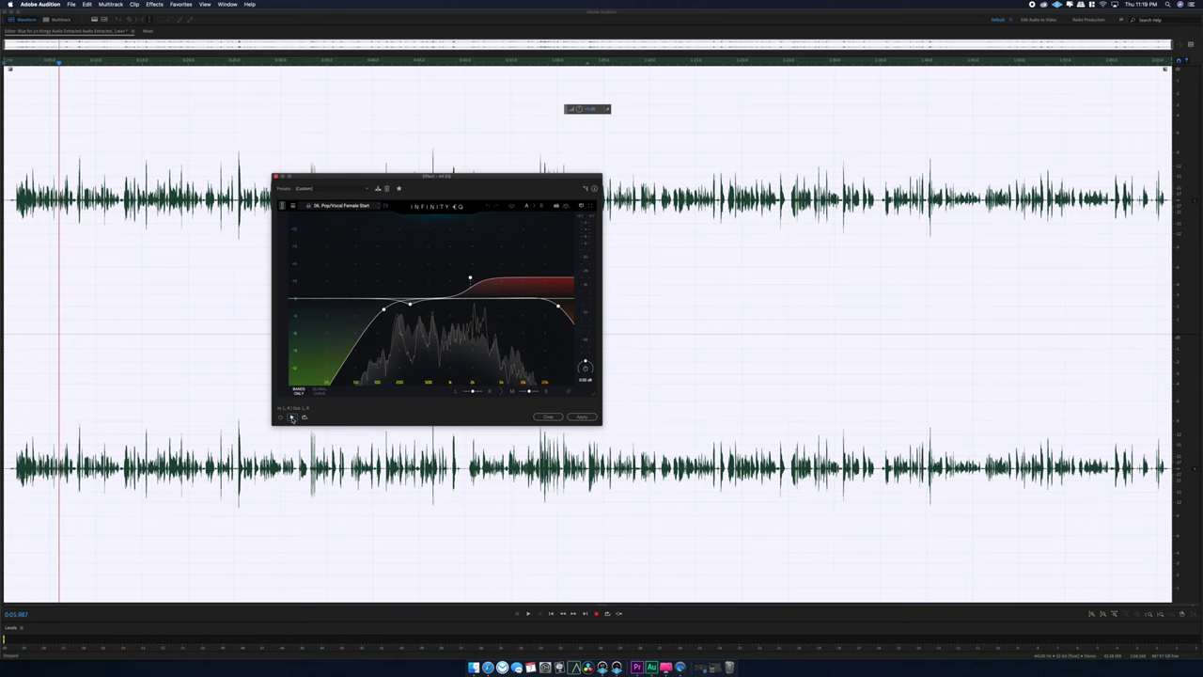
{"action": "left_click", "coordinate": [292, 418]}
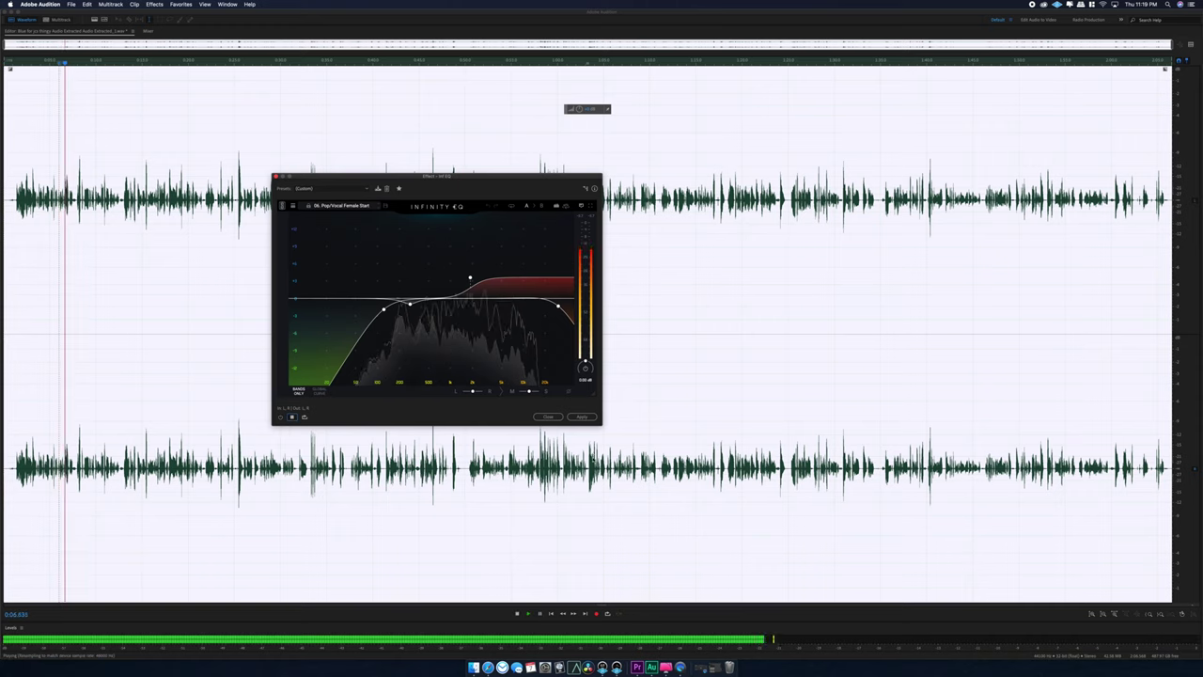
{"action": "left_click", "coordinate": [292, 418]}
{"action": "left_click_drag", "start_coordinate": [41, 64], "coordinate": [8, 64]}
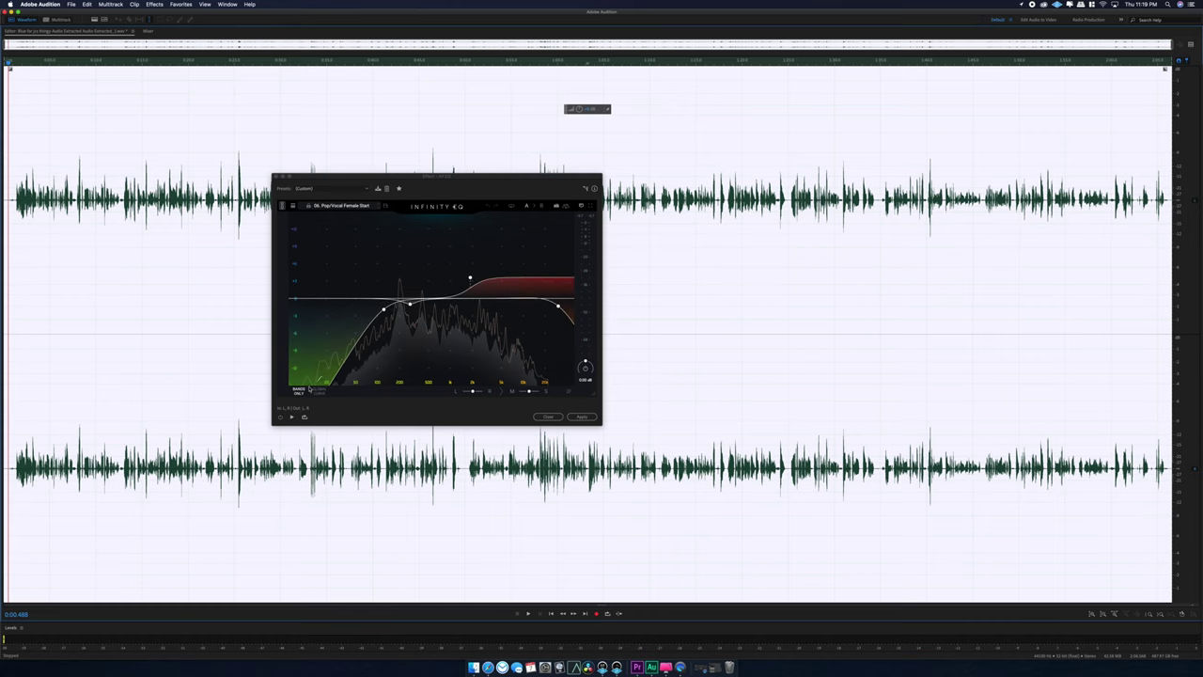
Look through the Pop presets in Infinity EQ's preset browser and close the browser.
{"action": "left_click", "coordinate": [348, 206]}
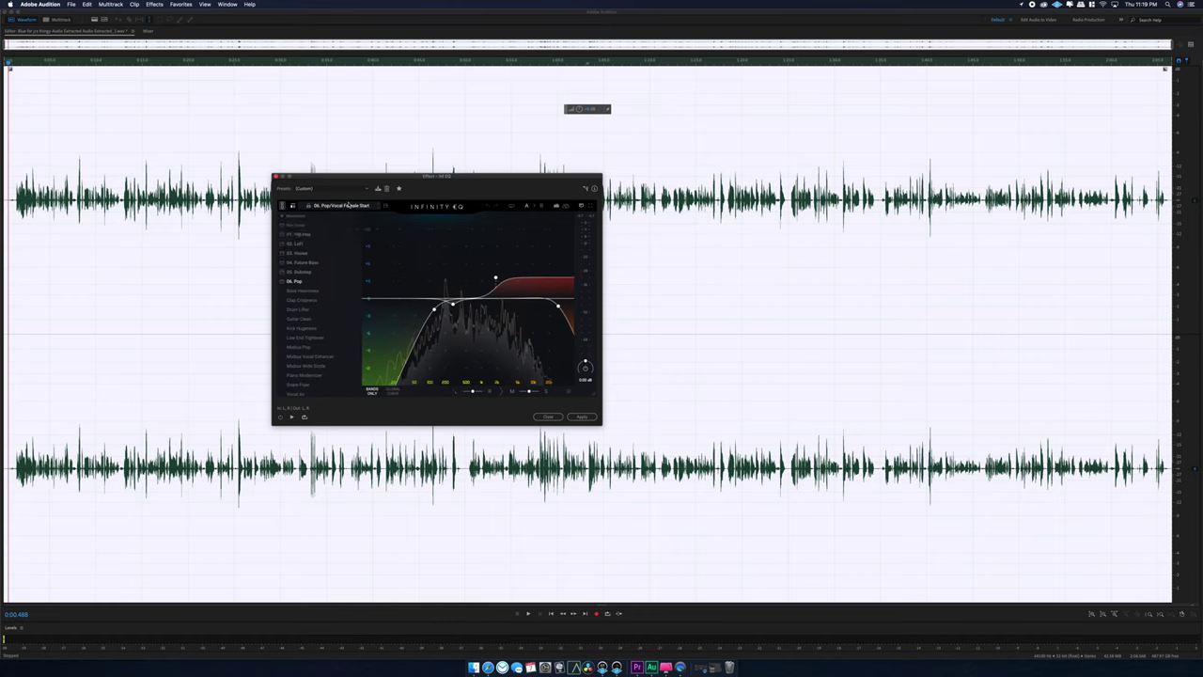
{"action": "scroll", "coordinate": [314, 338], "scroll_direction": "down", "scroll_amount": 5}
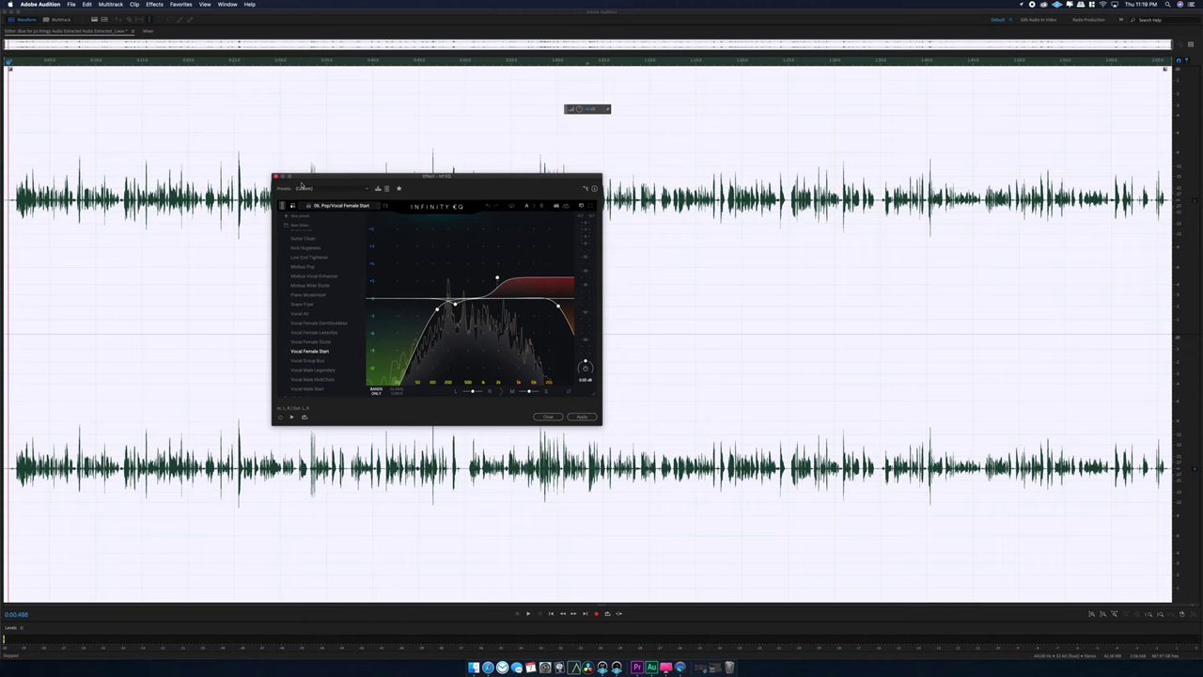
{"action": "left_click", "coordinate": [335, 210]}
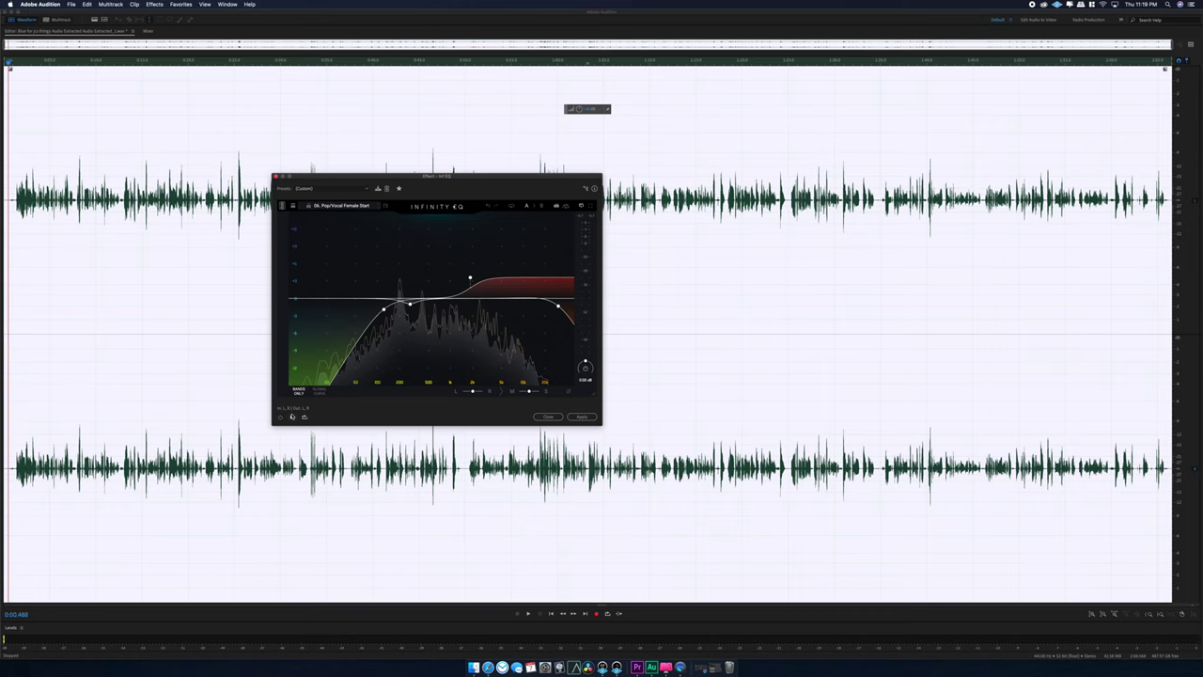
Enable Infinity EQ and, while previewing the voice, raise the high-shelf band and shift it to about 3 kHz.
{"action": "left_click", "coordinate": [291, 417]}
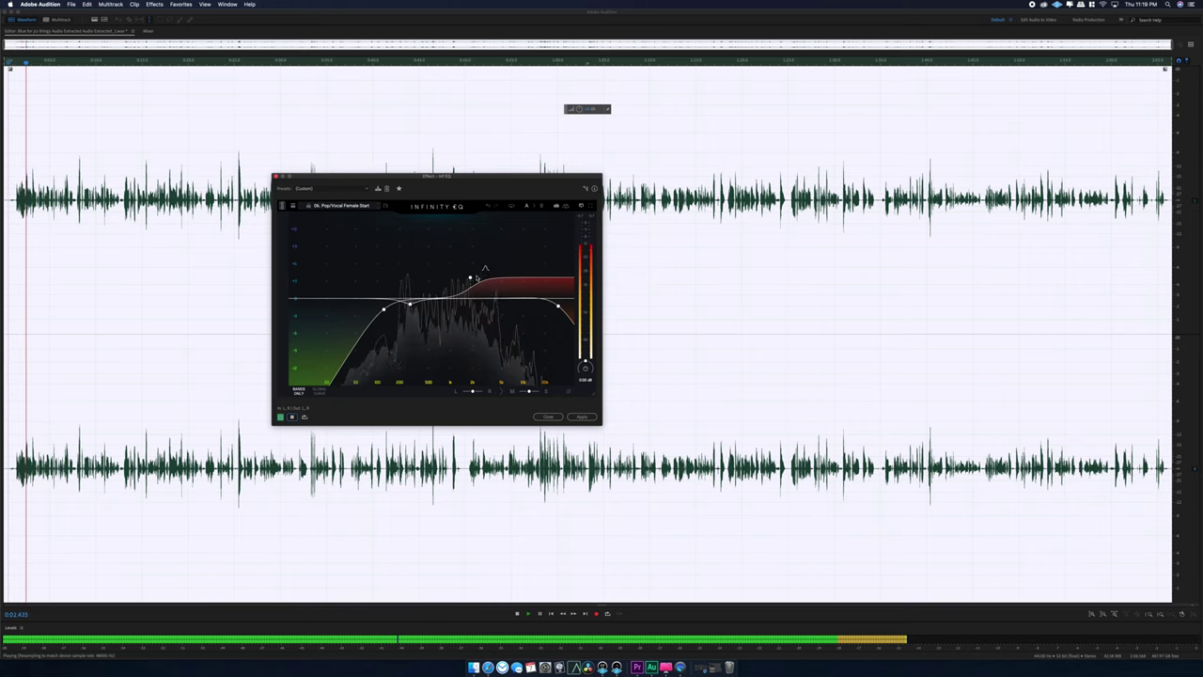
{"action": "mouse_move", "coordinate": [470, 278]}
{"action": "left_click_drag", "start_coordinate": [470, 278], "coordinate": [486, 271]}
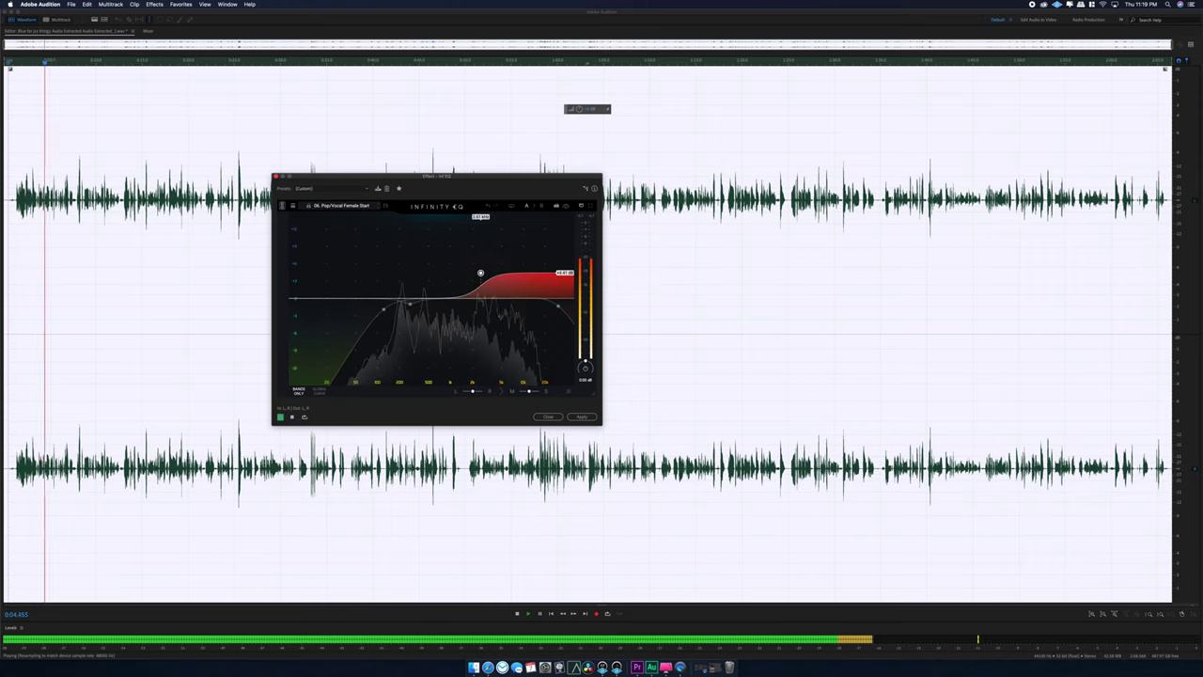
Compare the voice with Infinity EQ bypassed and enabled during the preview, and apply the EQ to the waveform.
{"action": "left_click", "coordinate": [280, 418]}
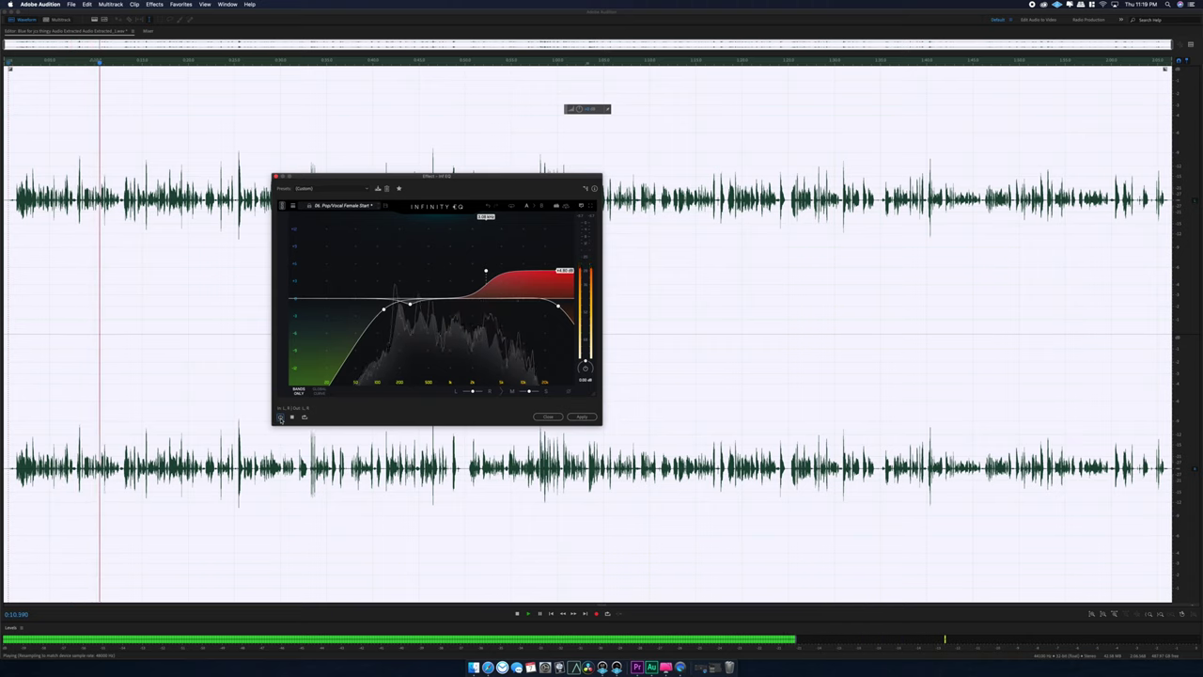
{"action": "left_click", "coordinate": [280, 417]}
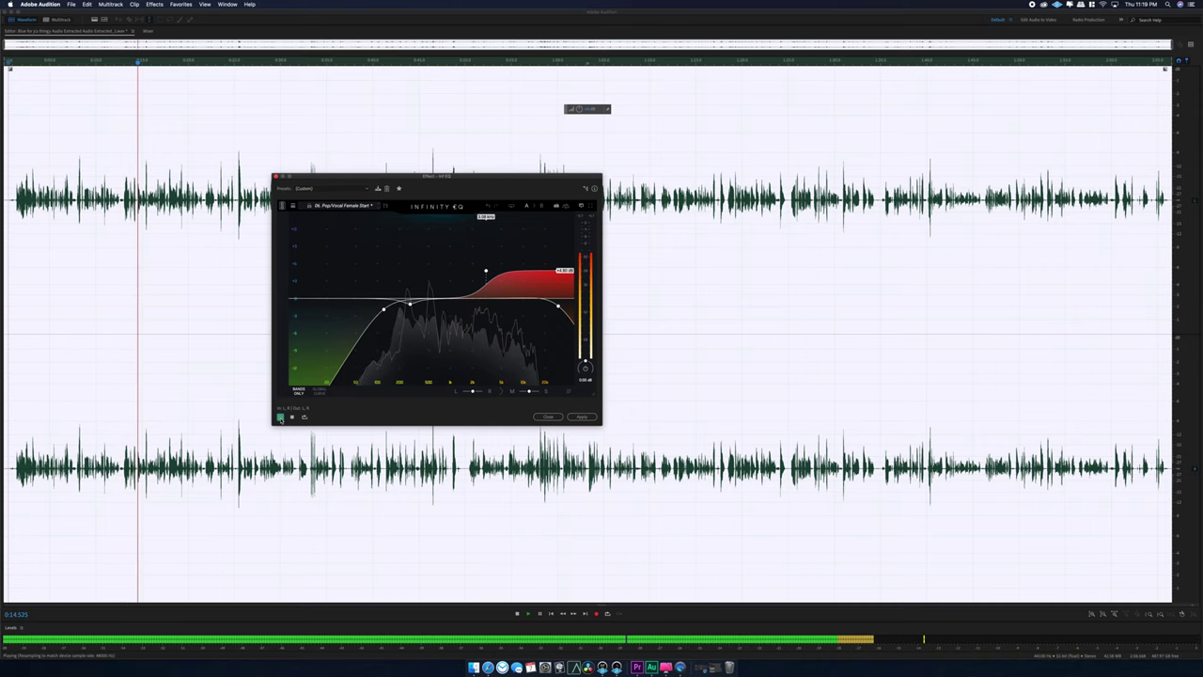
{"action": "left_click", "coordinate": [280, 418]}
{"action": "left_click", "coordinate": [280, 417]}
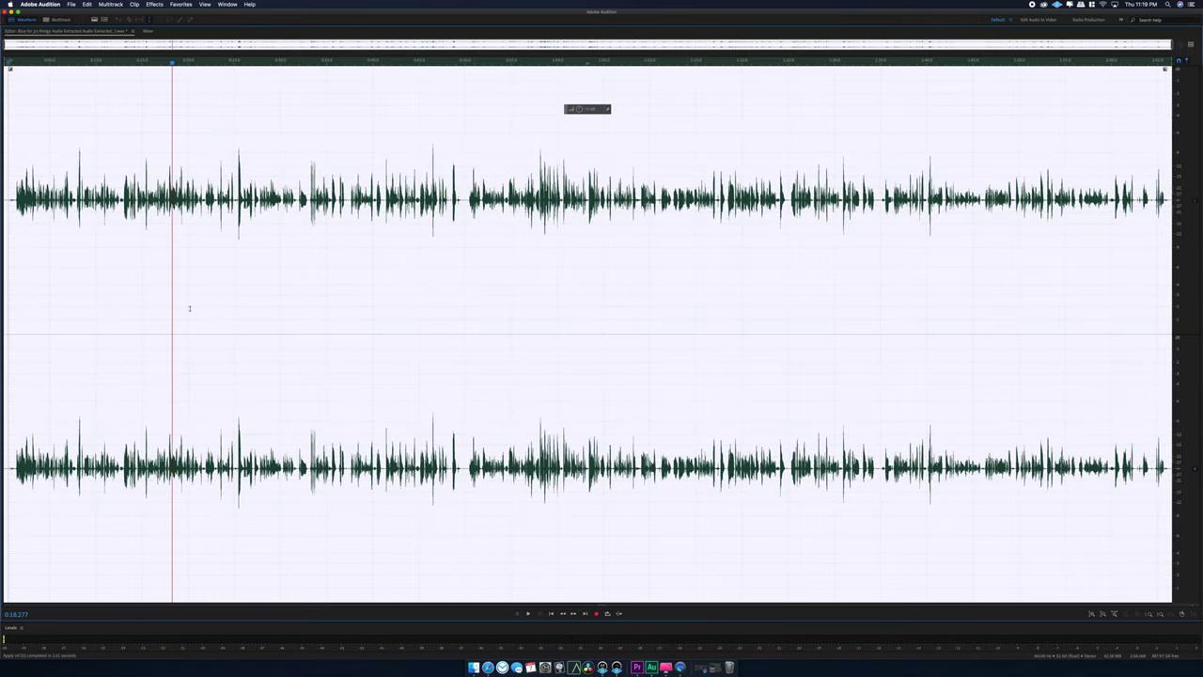
Open Slate Digital's AU effect Virtual Mix Rack for the selected waveform.
{"action": "left_click", "coordinate": [154, 5]}
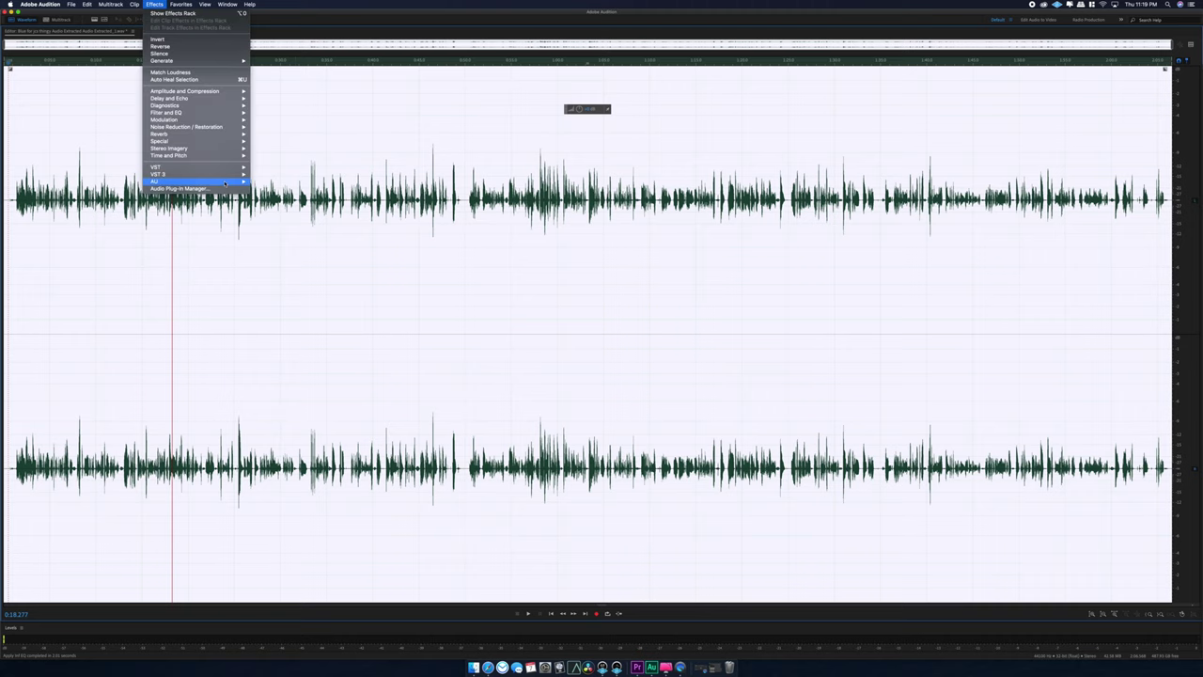
{"action": "mouse_move", "coordinate": [188, 181]}
{"action": "mouse_move", "coordinate": [333, 210]}
{"action": "left_click", "coordinate": [380, 225]}
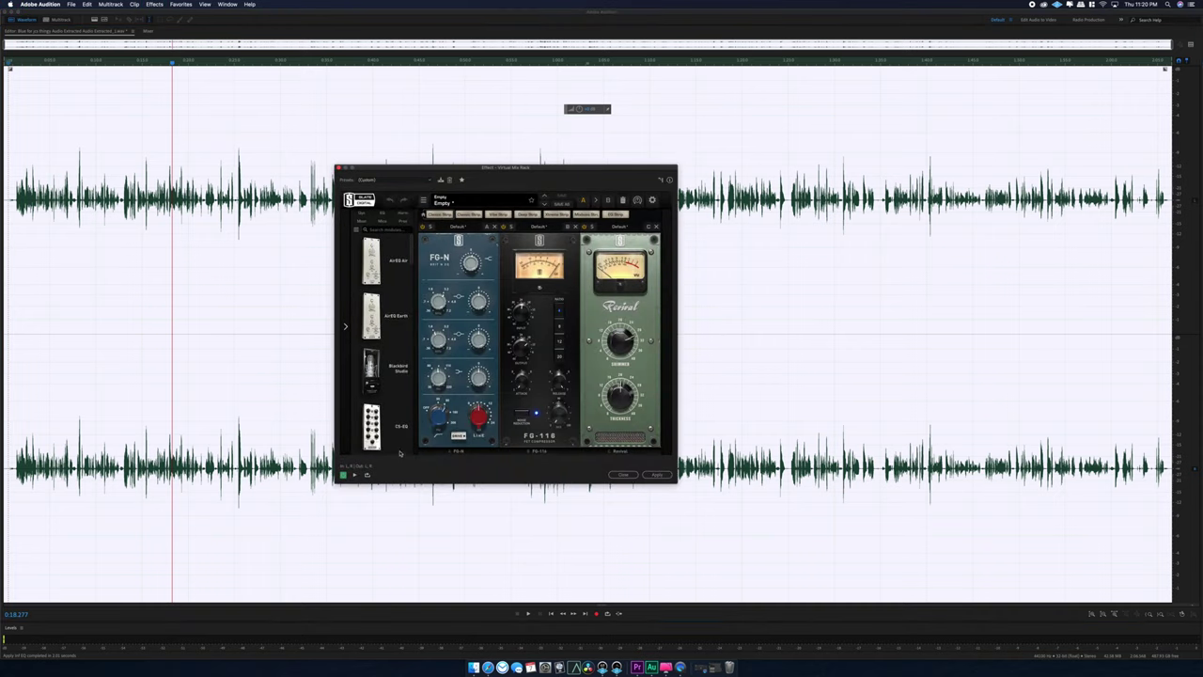
Preview the voice with Virtual Mix Rack bypassed and enabled to compare the sound.
{"action": "scroll", "coordinate": [386, 414], "scroll_direction": "down", "scroll_amount": 1}
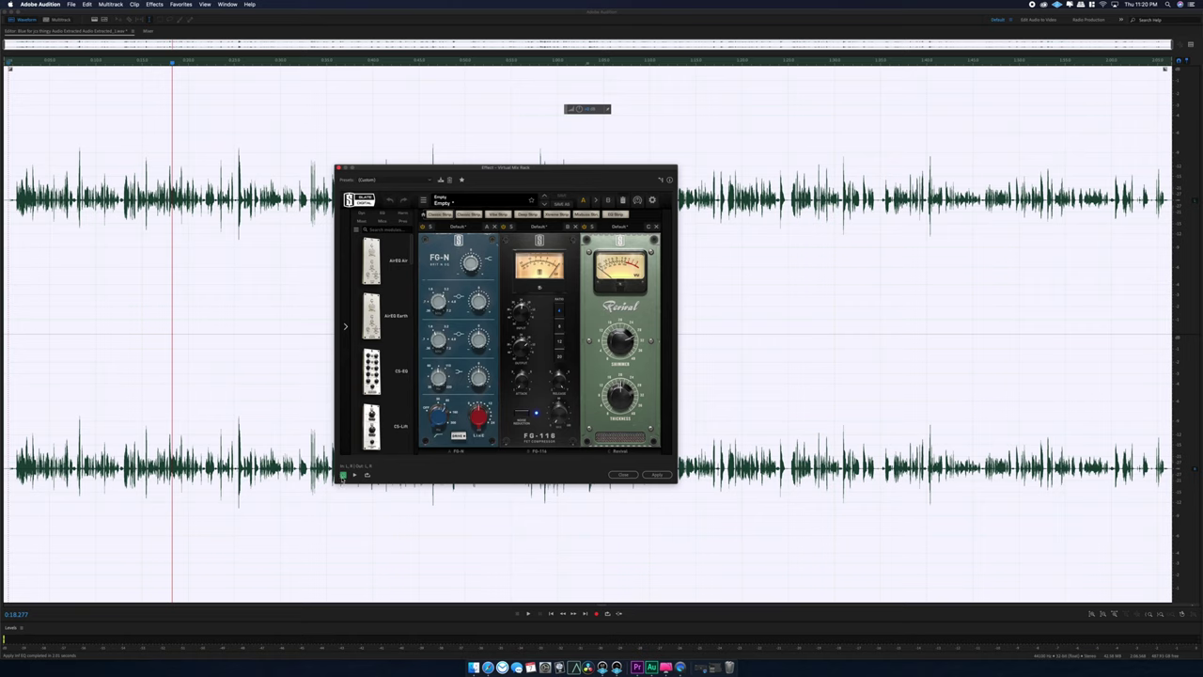
{"action": "left_click", "coordinate": [355, 475]}
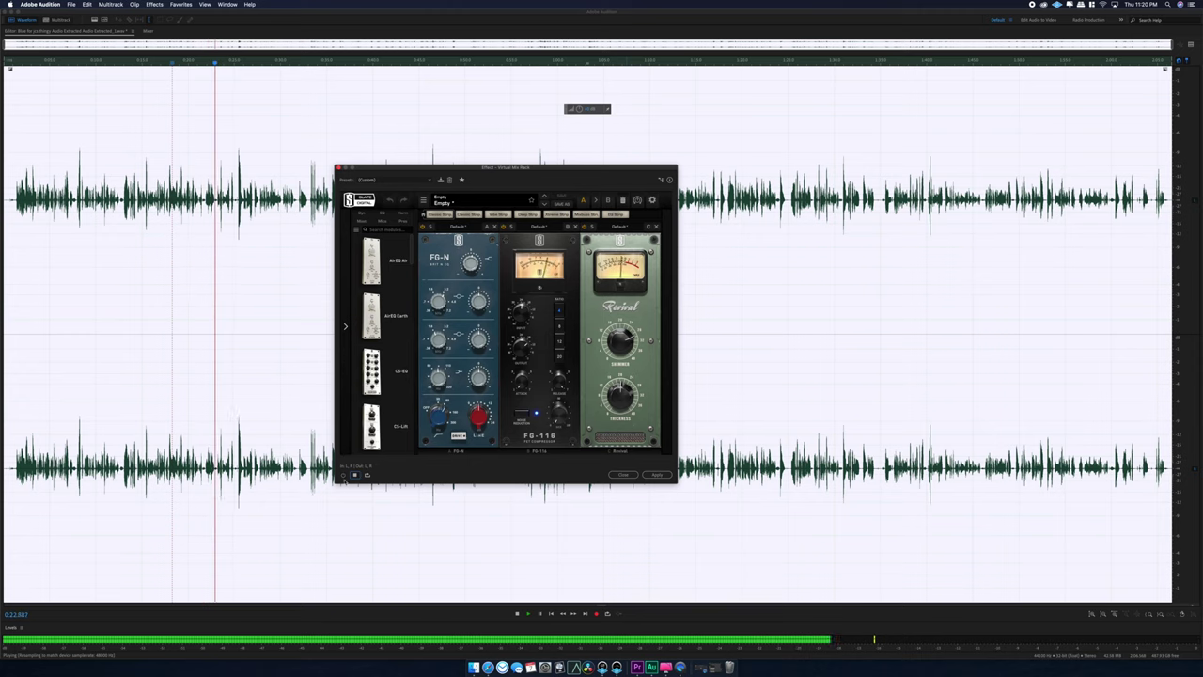
{"action": "left_click", "coordinate": [344, 476]}
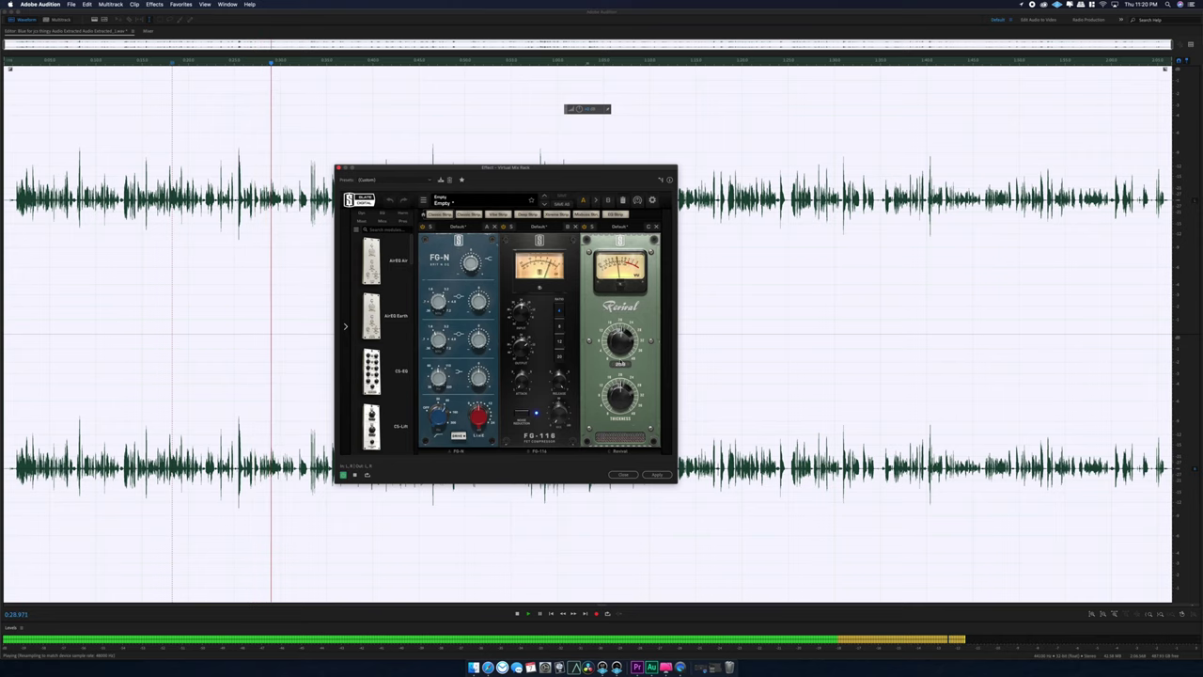
{"action": "left_click", "coordinate": [356, 474]}
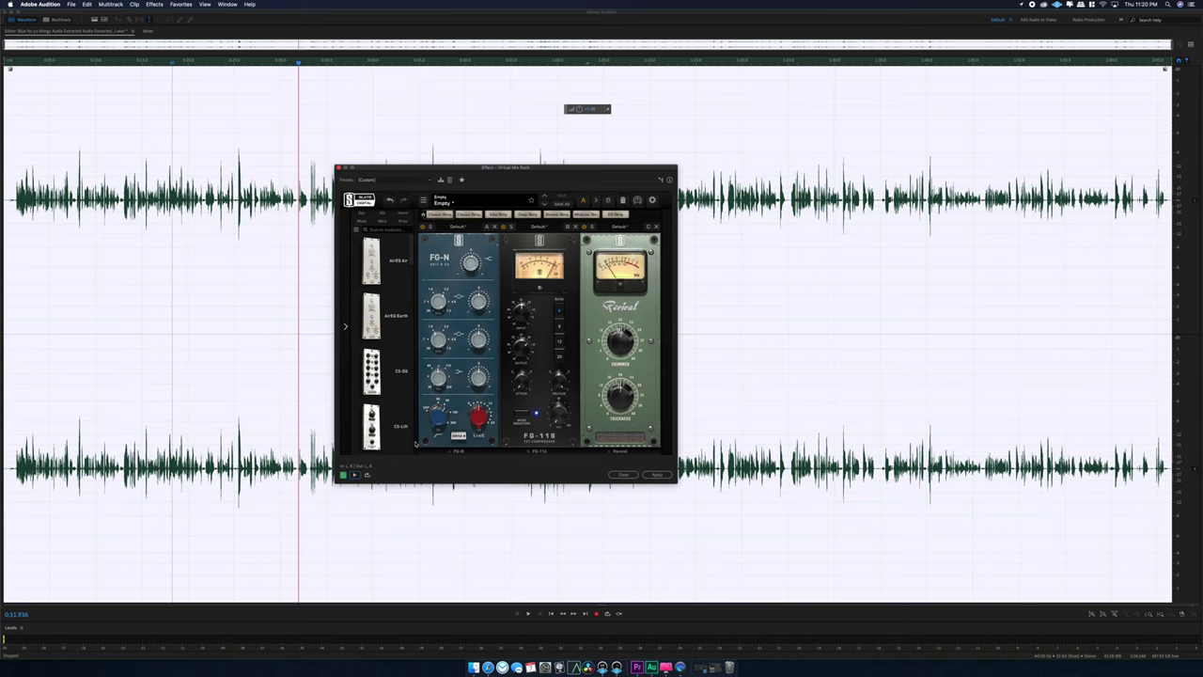
Replay the voice from the beginning of the waveform and compare it with and without the FG-N, FG-116 and Revival chain.
{"action": "left_click", "coordinate": [308, 268]}
{"action": "left_click", "coordinate": [11, 244]}
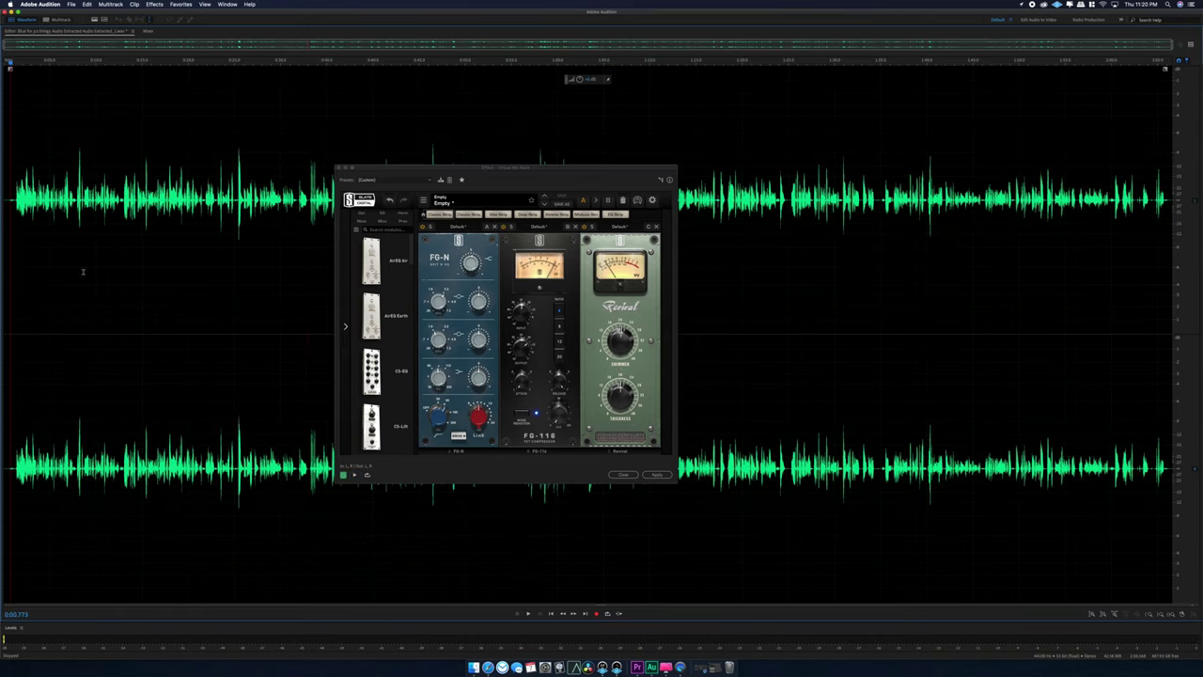
{"action": "key", "text": "space"}
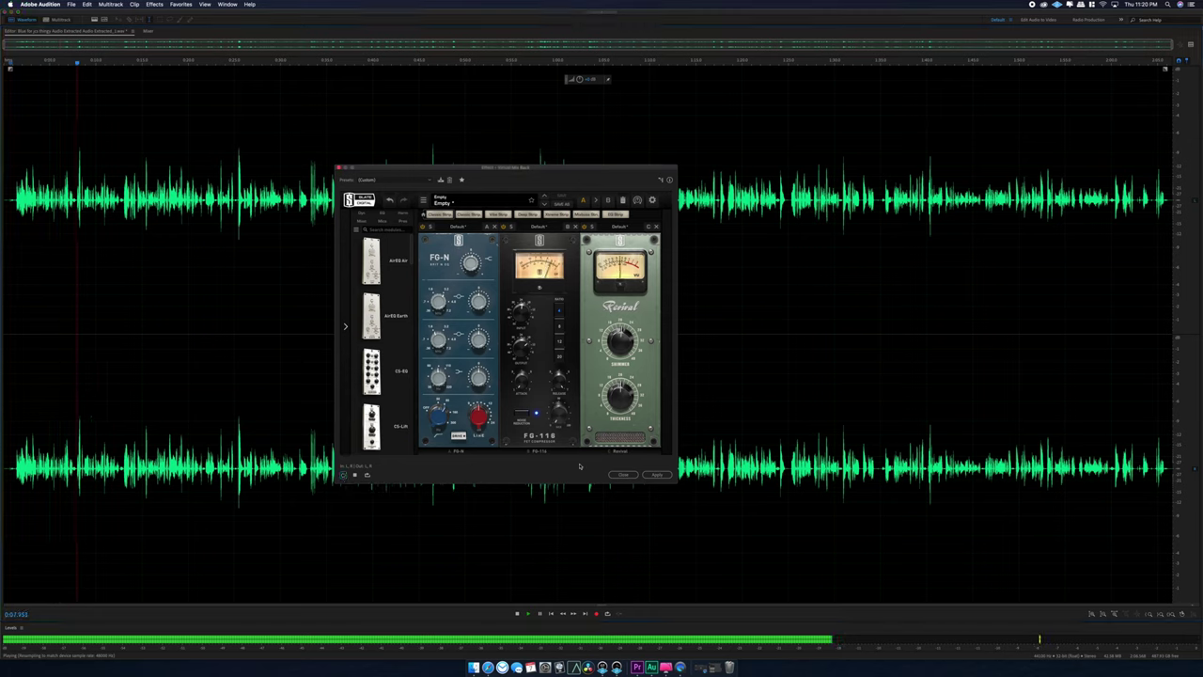
{"action": "left_click", "coordinate": [344, 477]}
{"action": "left_click", "coordinate": [344, 477]}
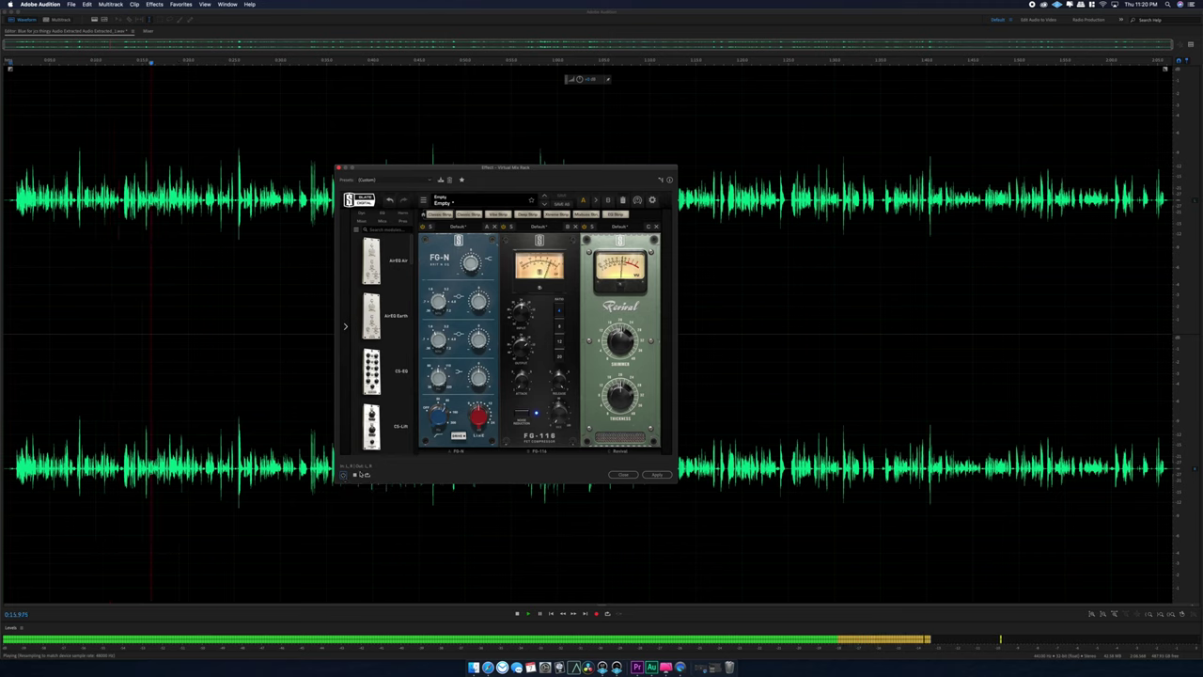
{"action": "left_click", "coordinate": [361, 474]}
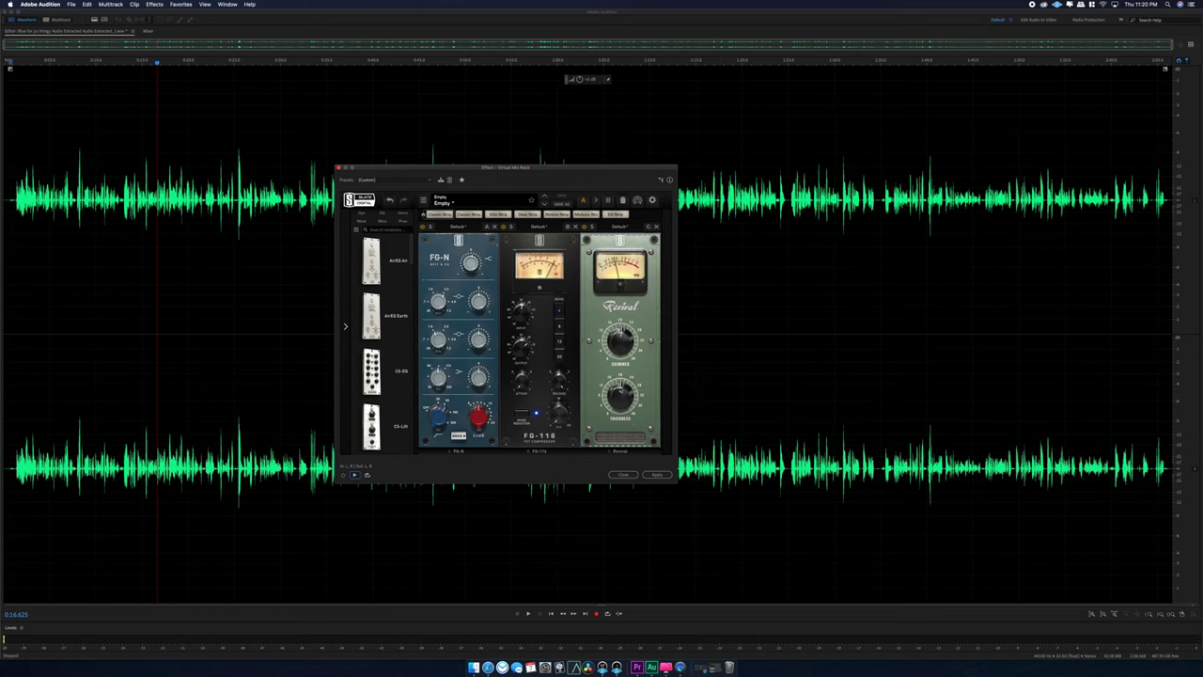
While previewing from near the start of the voice, raise the Revival module's Shimmer and lower its Thickness with the rack enabled.
{"action": "left_click", "coordinate": [17, 224]}
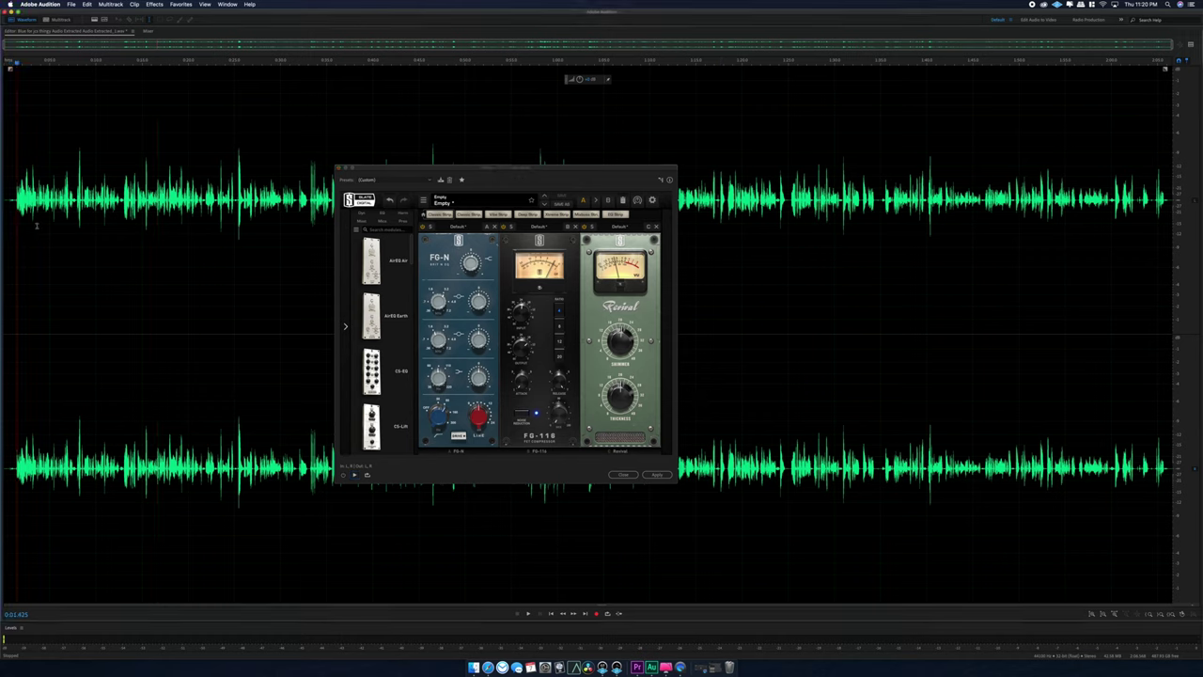
{"action": "left_click", "coordinate": [618, 400]}
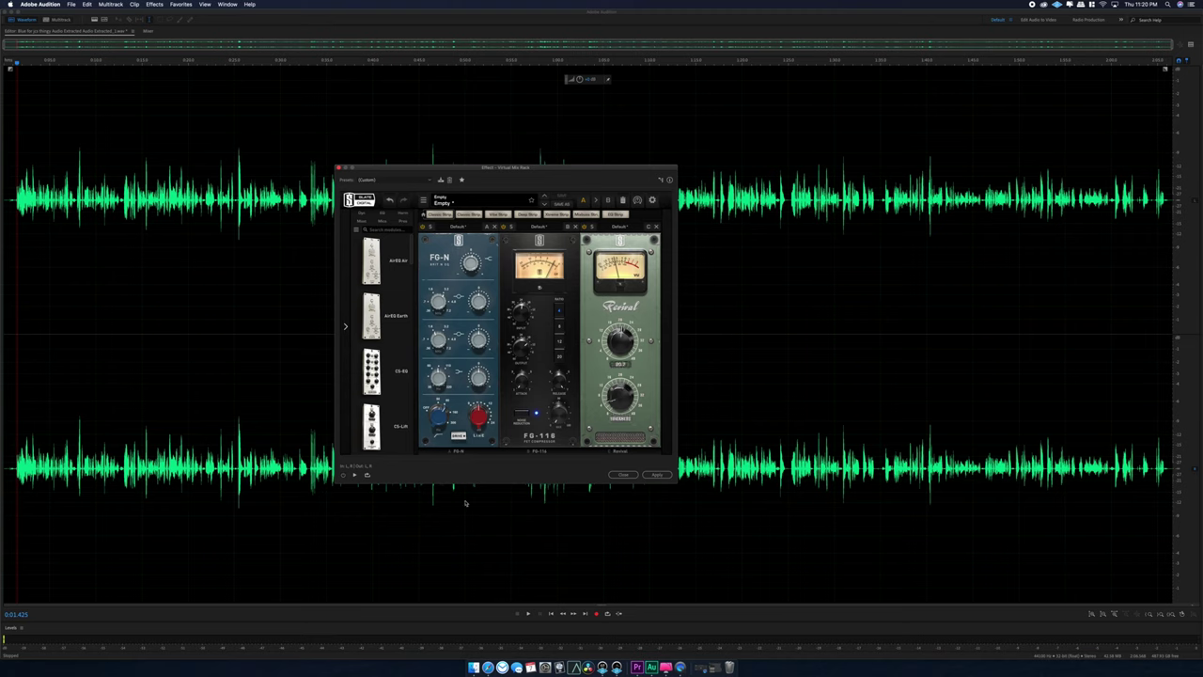
{"action": "left_click", "coordinate": [345, 475]}
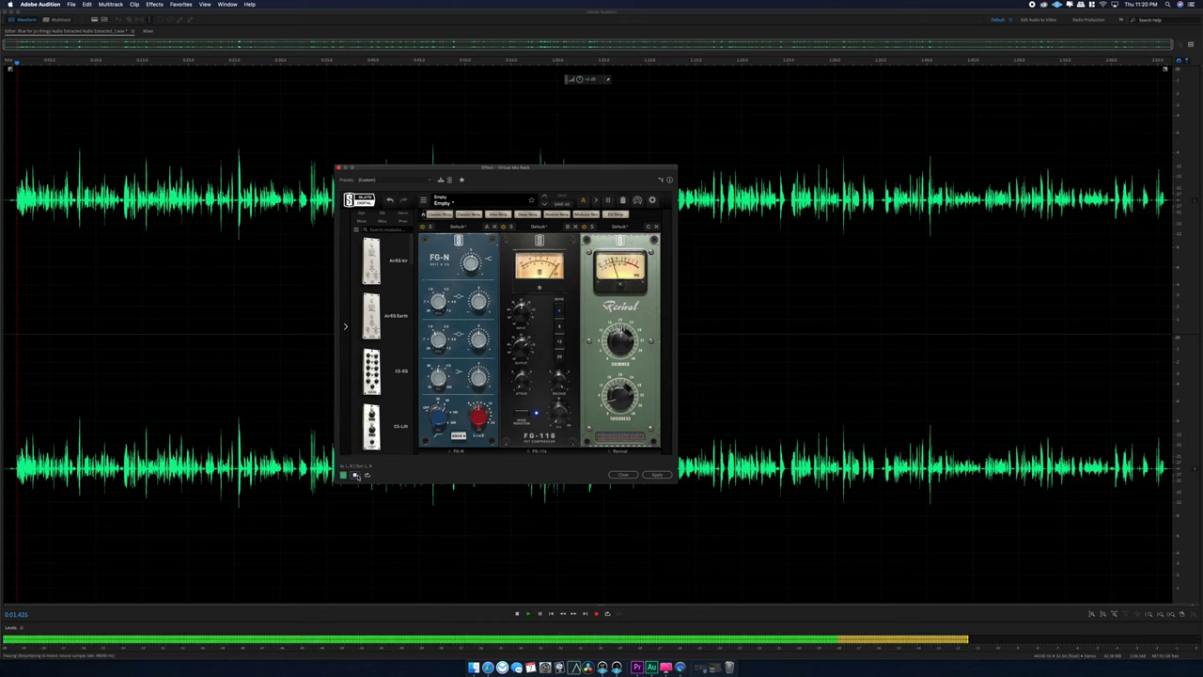
{"action": "left_click_drag", "start_coordinate": [618, 344], "coordinate": [620, 333]}
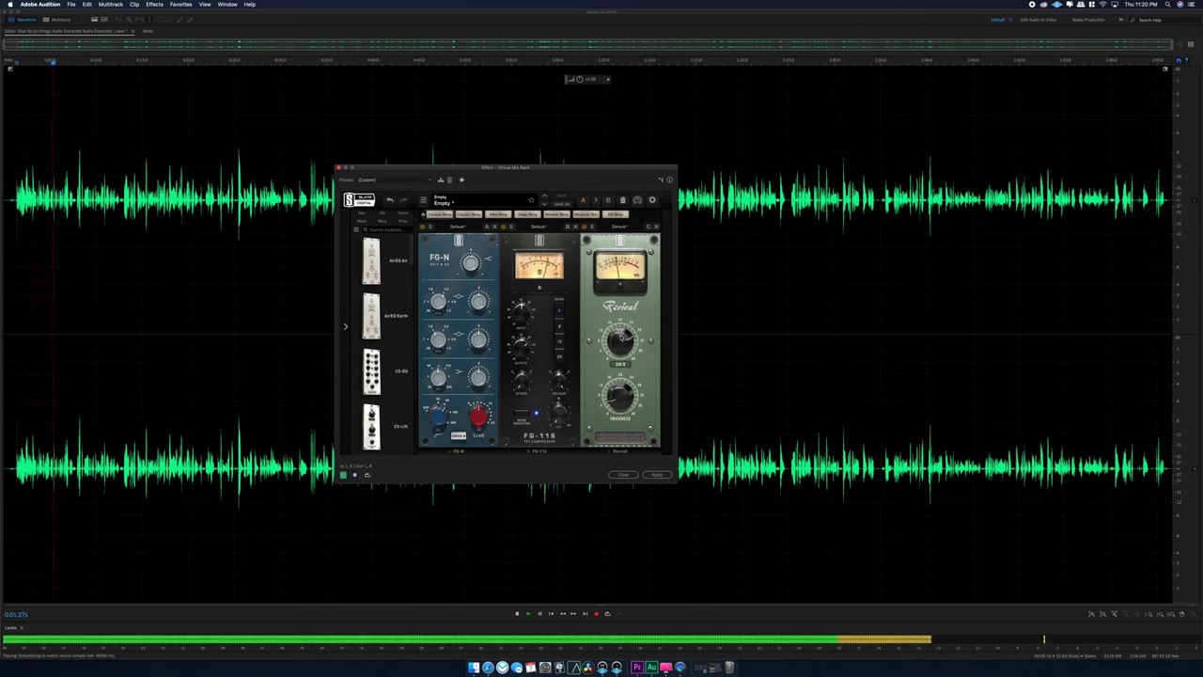
{"action": "left_click_drag", "start_coordinate": [617, 404], "coordinate": [617, 401]}
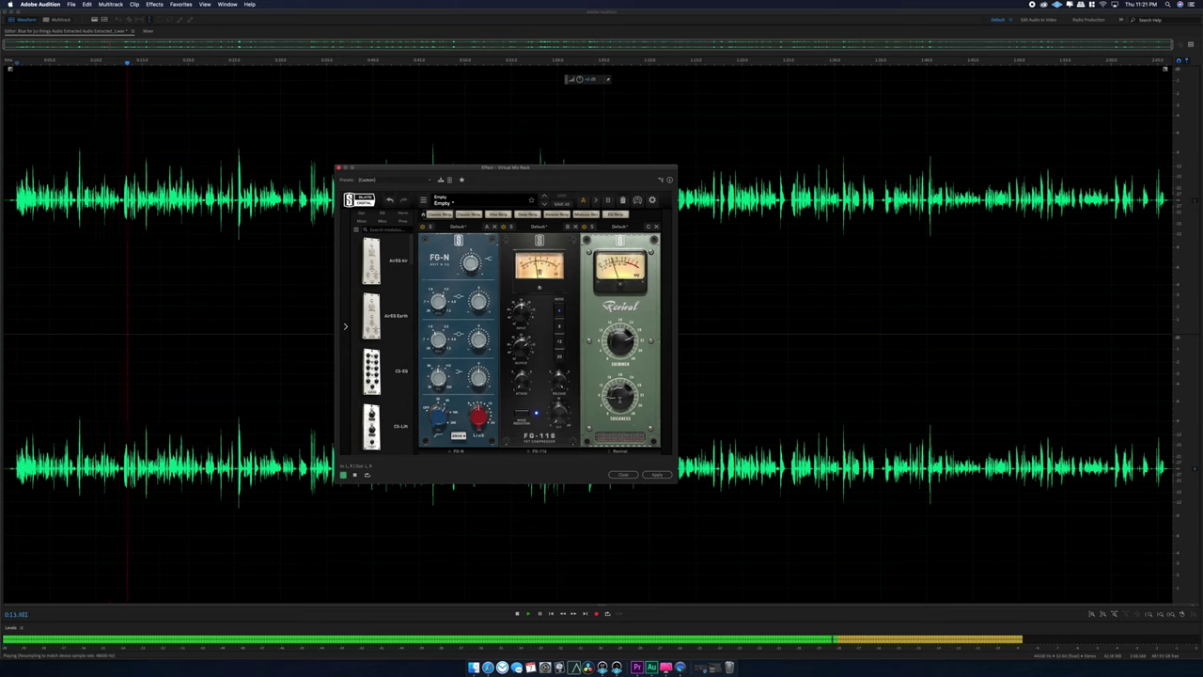
{"action": "left_click_drag", "start_coordinate": [620, 402], "coordinate": [617, 411]}
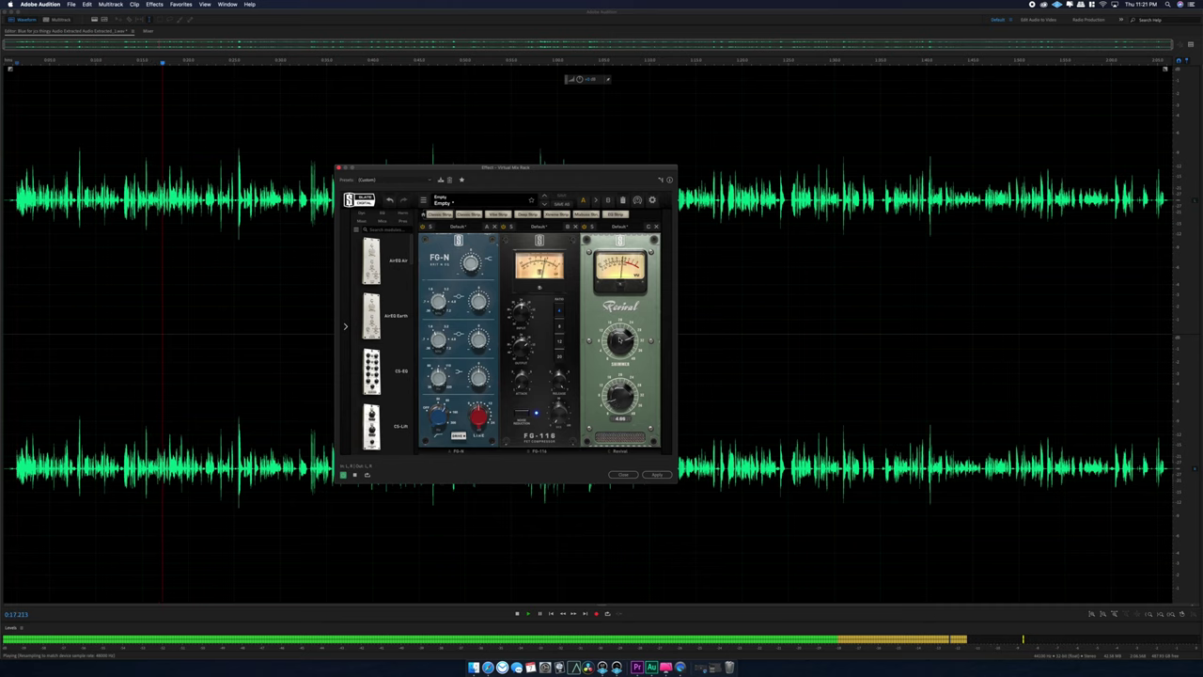
{"action": "mouse_move", "coordinate": [619, 341]}
{"action": "left_mouse_down"}
{"action": "mouse_move", "coordinate": [621, 312]}
{"action": "mouse_move", "coordinate": [622, 325]}
{"action": "left_mouse_up"}
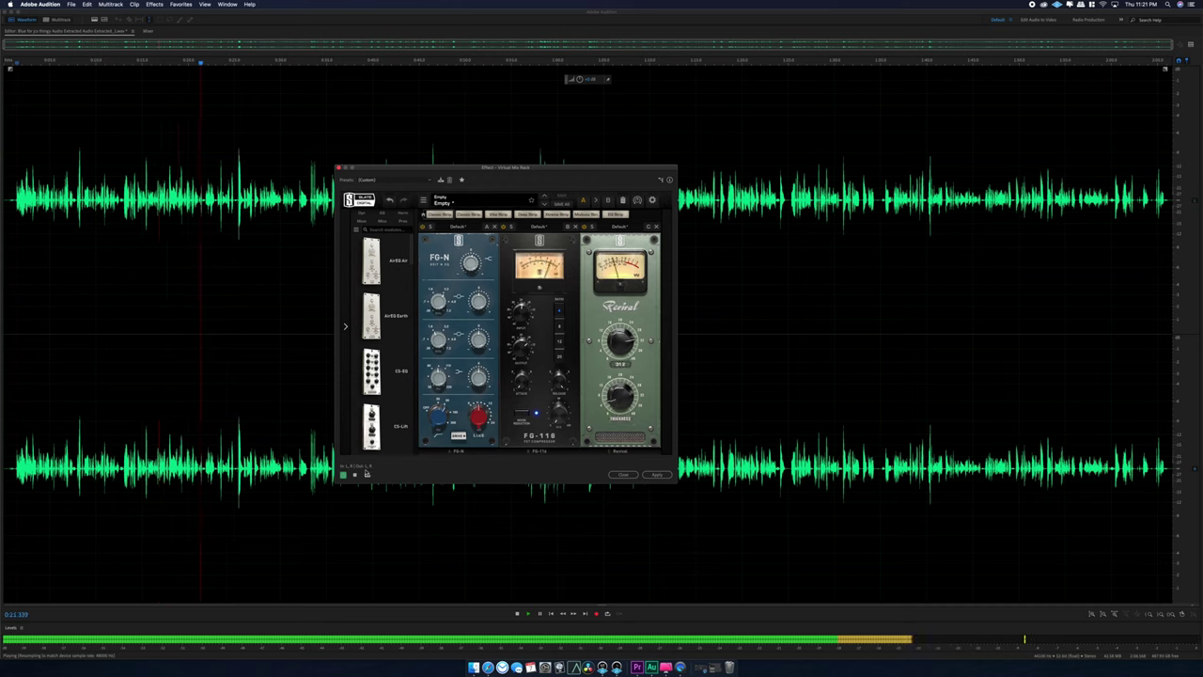
{"action": "key", "text": "space"}
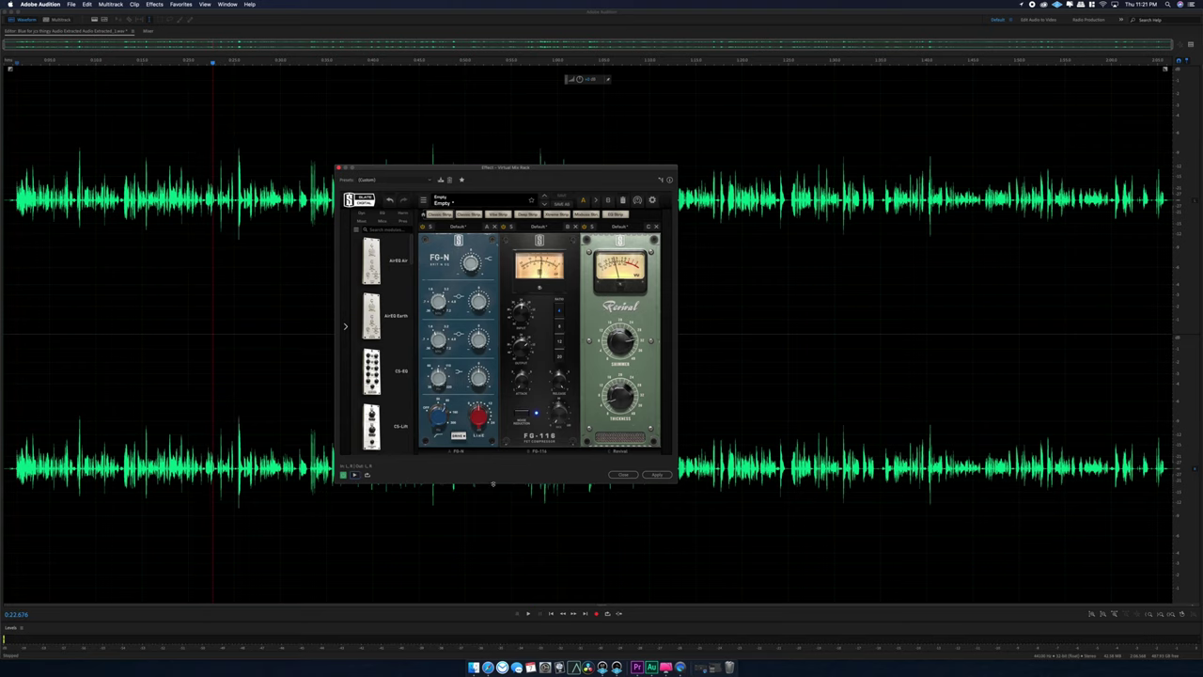
Apply Virtual Mix Rack to the waveform and save the audio file after a short playback check.
{"action": "left_click", "coordinate": [658, 475]}
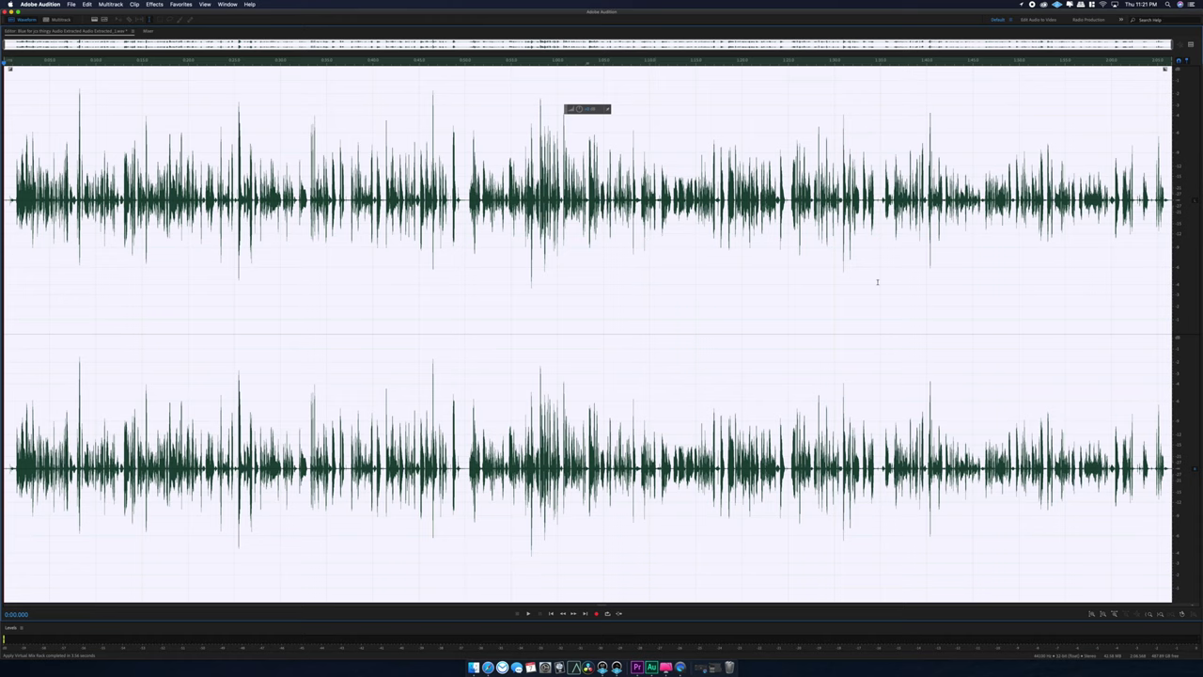
{"action": "left_click", "coordinate": [43, 282]}
{"action": "key", "text": "space"}
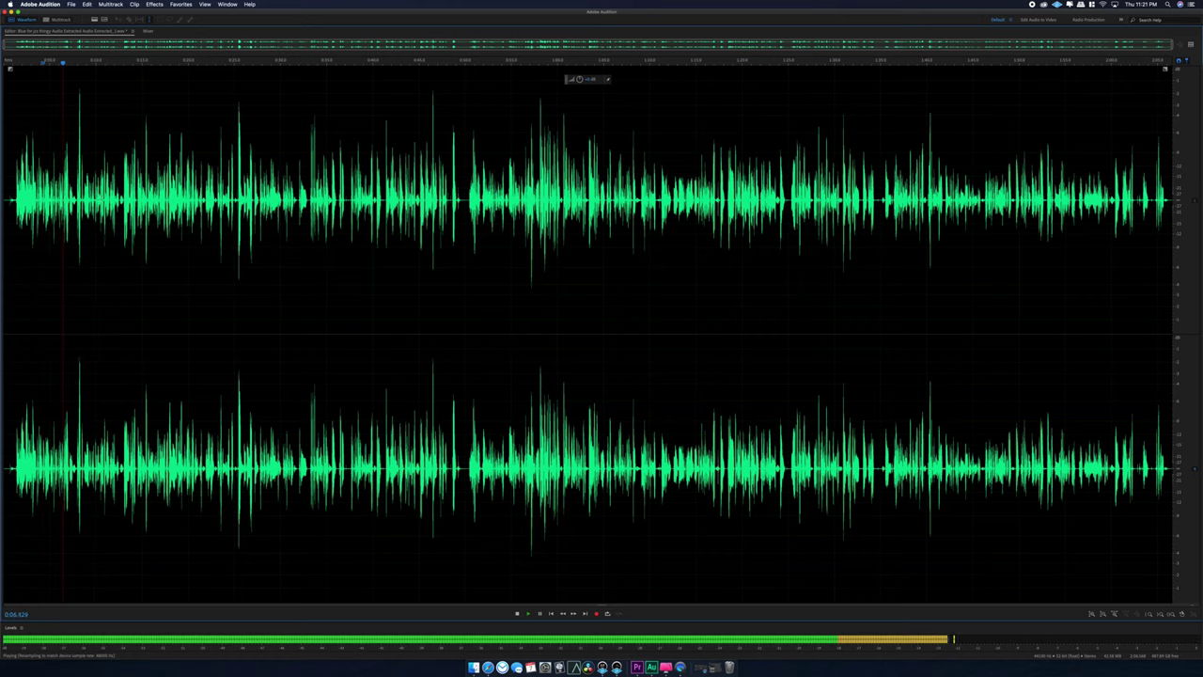
{"action": "key", "text": "space"}
{"action": "key", "text": "super+s"}
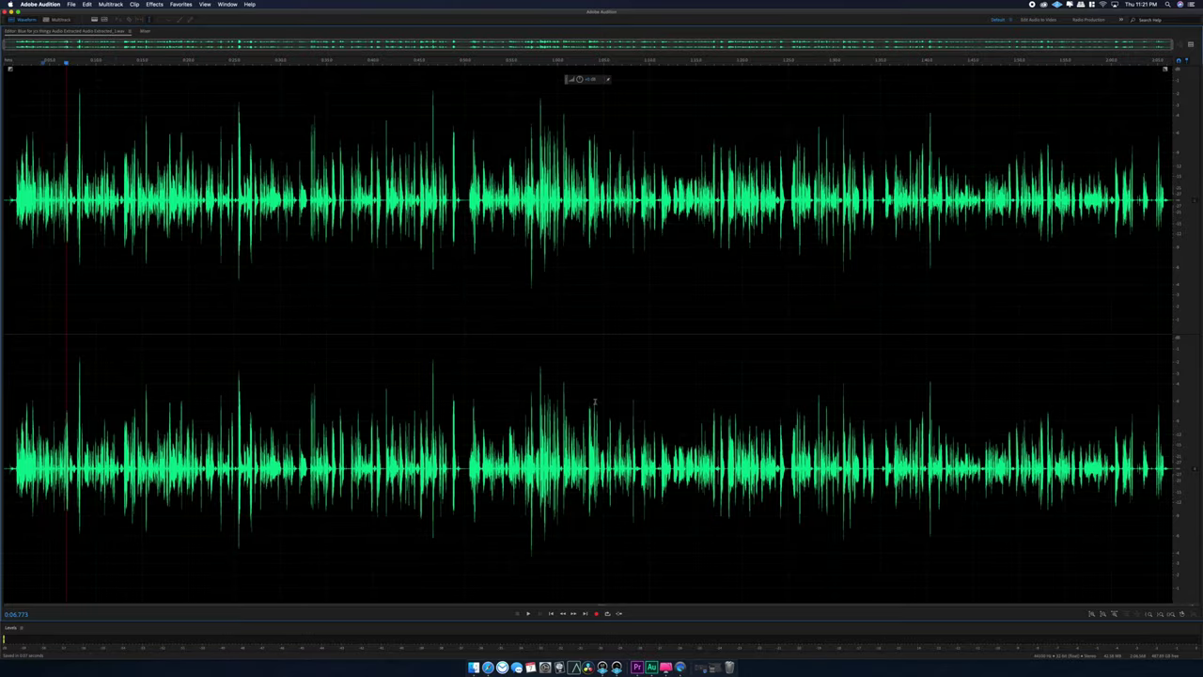
Switch to Premiere Pro, select the second clip's processed audio and play it against the picture from near its start.
{"action": "left_click", "coordinate": [636, 668]}
{"action": "left_click", "coordinate": [582, 591]}
{"action": "key", "text": "space"}
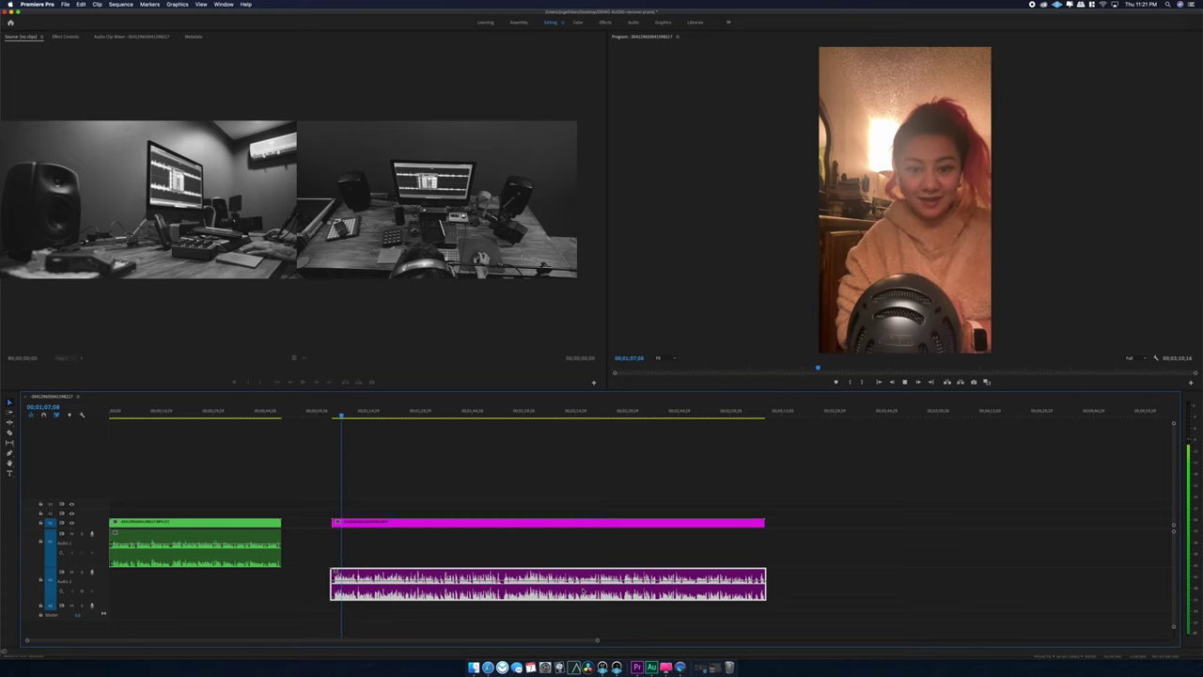
{"action": "key", "text": "space"}
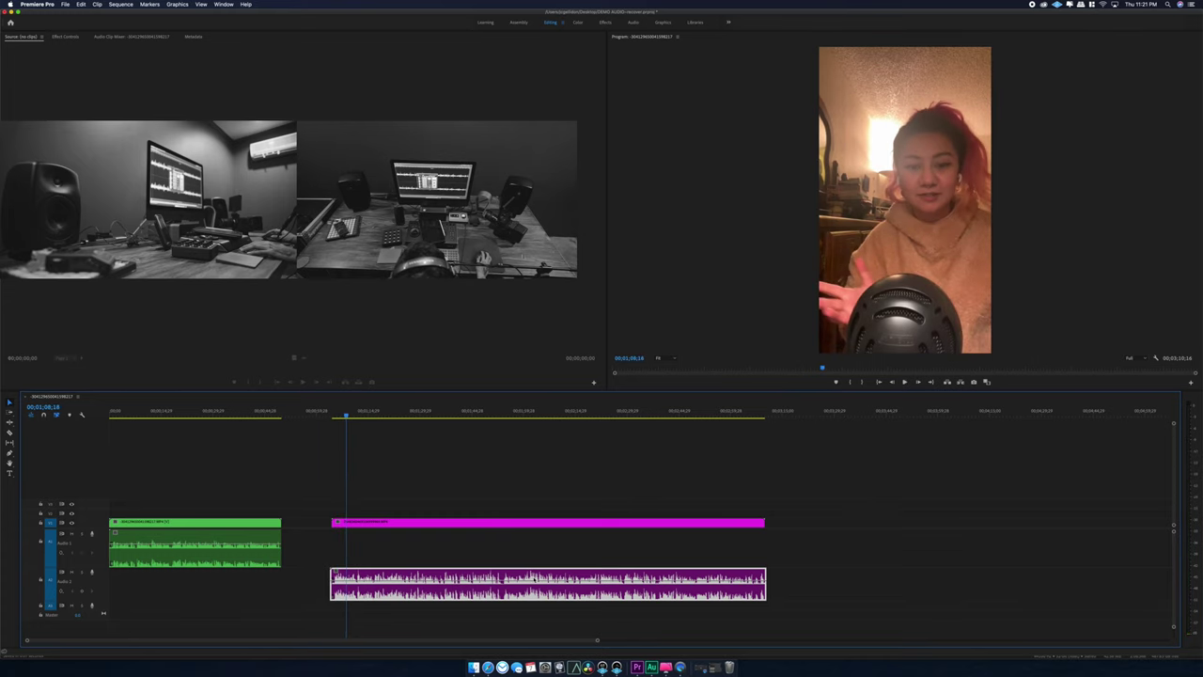
{"action": "left_click", "coordinate": [336, 413]}
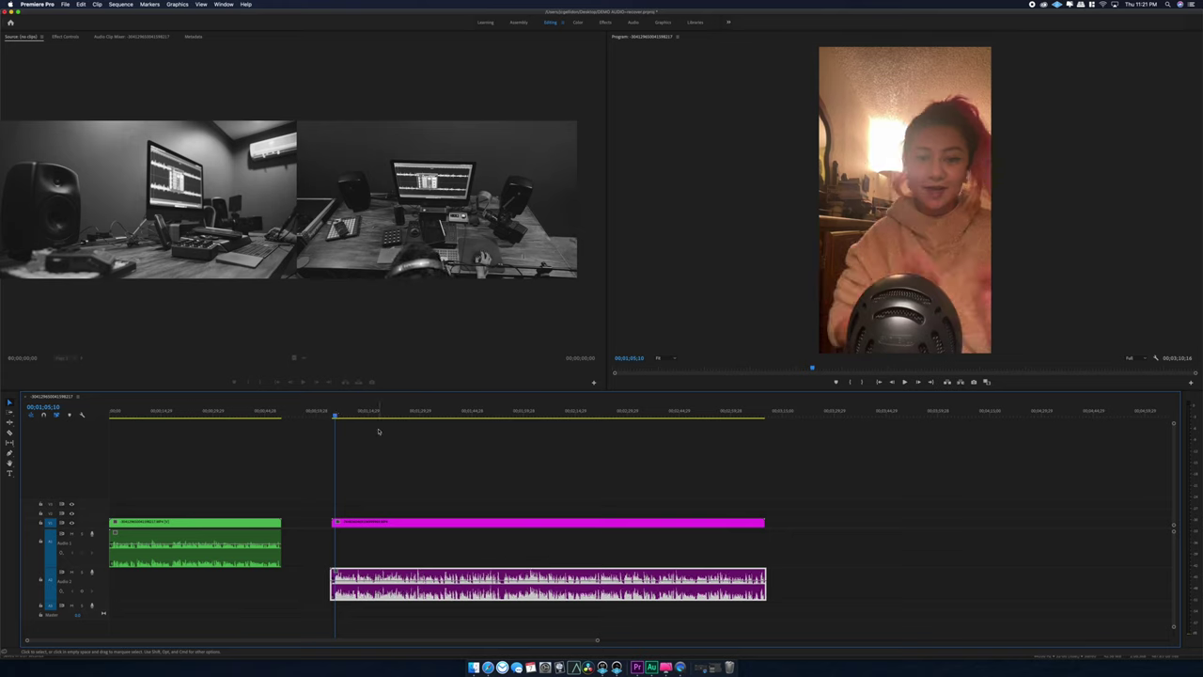
{"action": "key", "text": "space"}
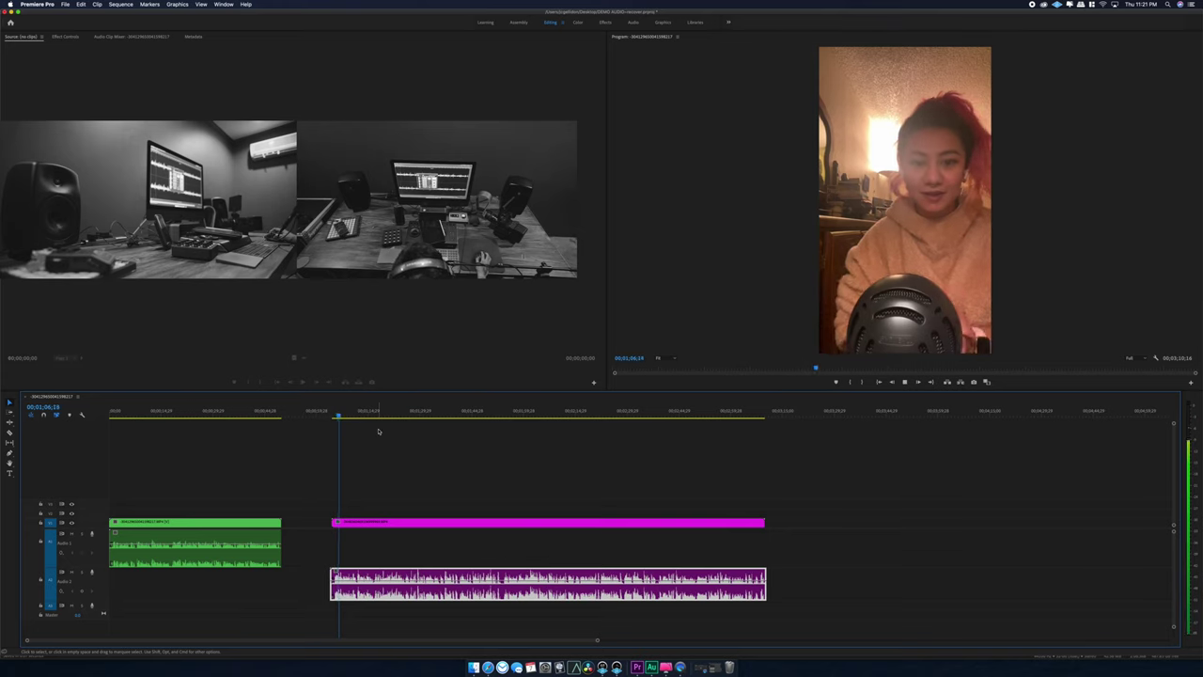
Return to the start of the second clip, redo the last change and play the clip again.
{"action": "left_click", "coordinate": [333, 414]}
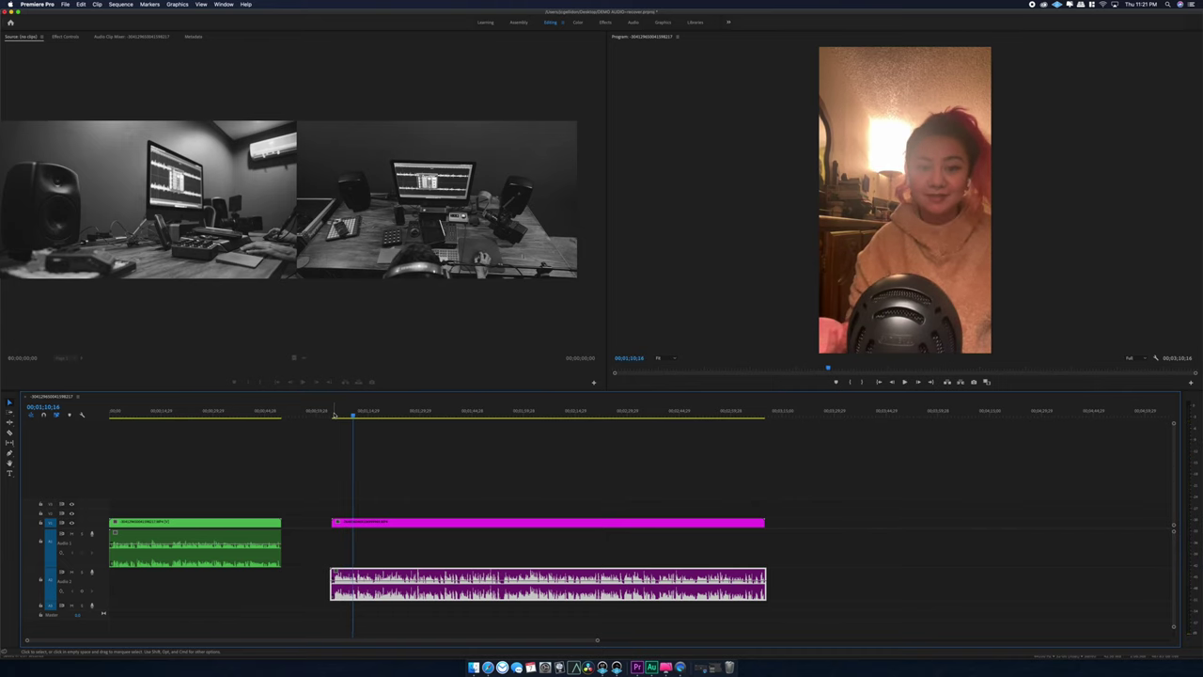
{"action": "left_click", "coordinate": [81, 4]}
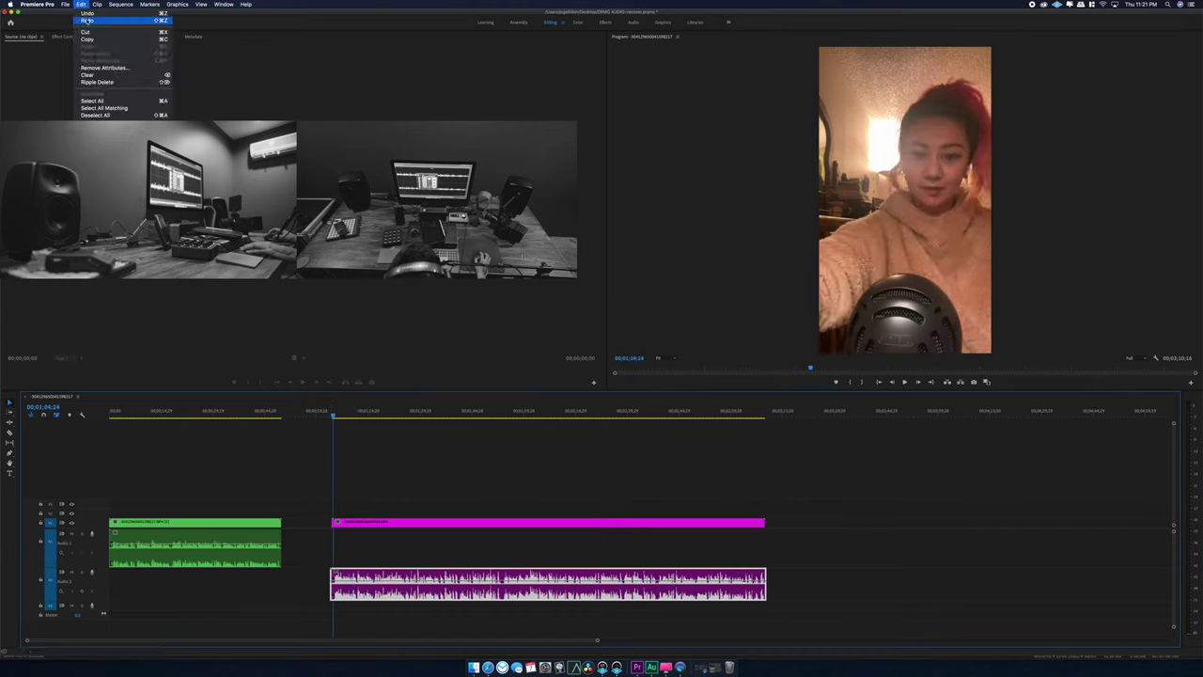
{"action": "left_click", "coordinate": [86, 20]}
{"action": "key", "text": "space"}
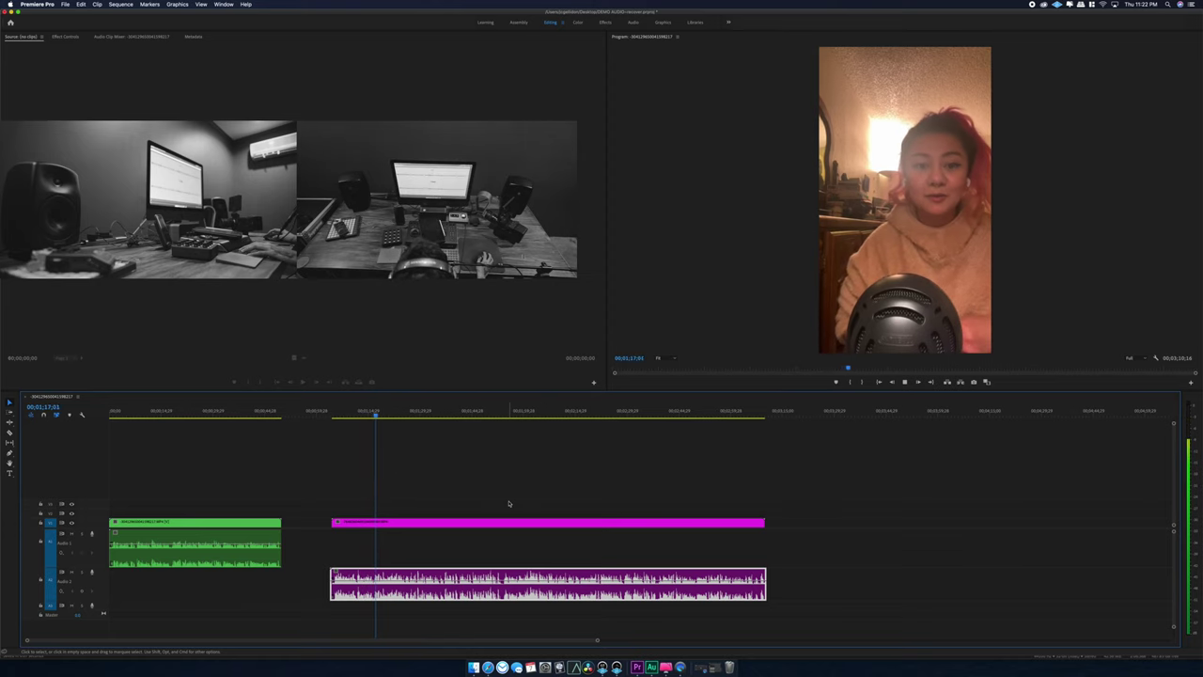
{"action": "key", "text": "space"}
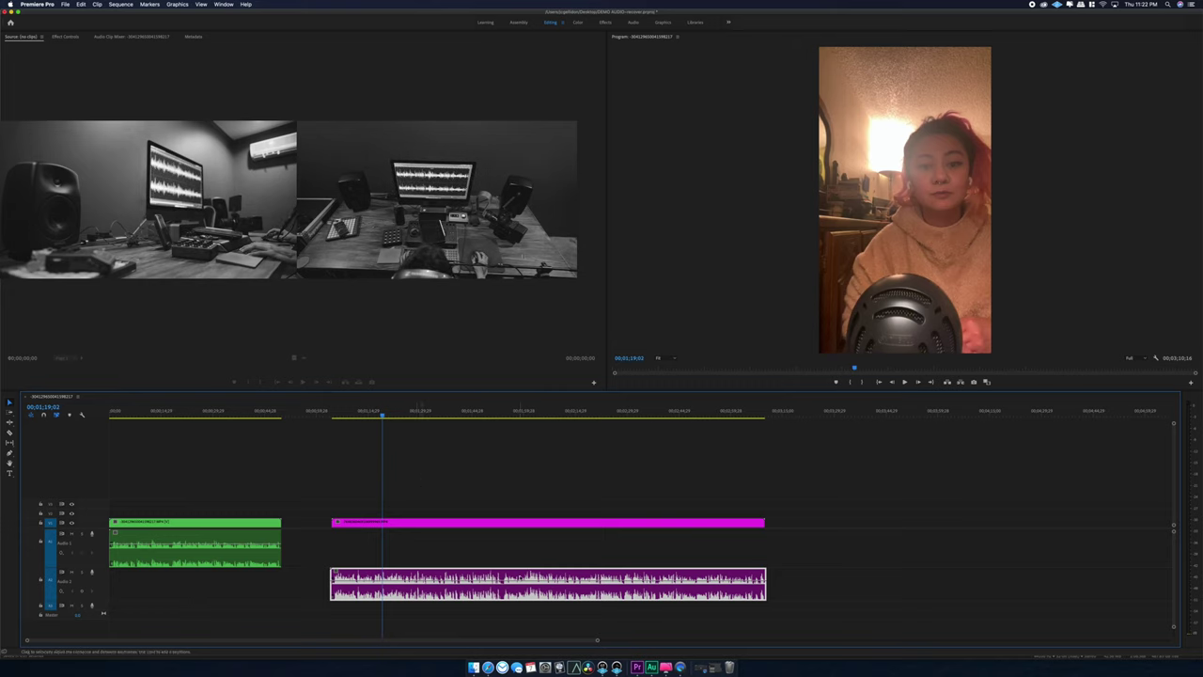
Inspect where the second clip's picture and audio start and end on the timeline, and place the playhead near the clip's start.
{"action": "key", "text": "minus"}
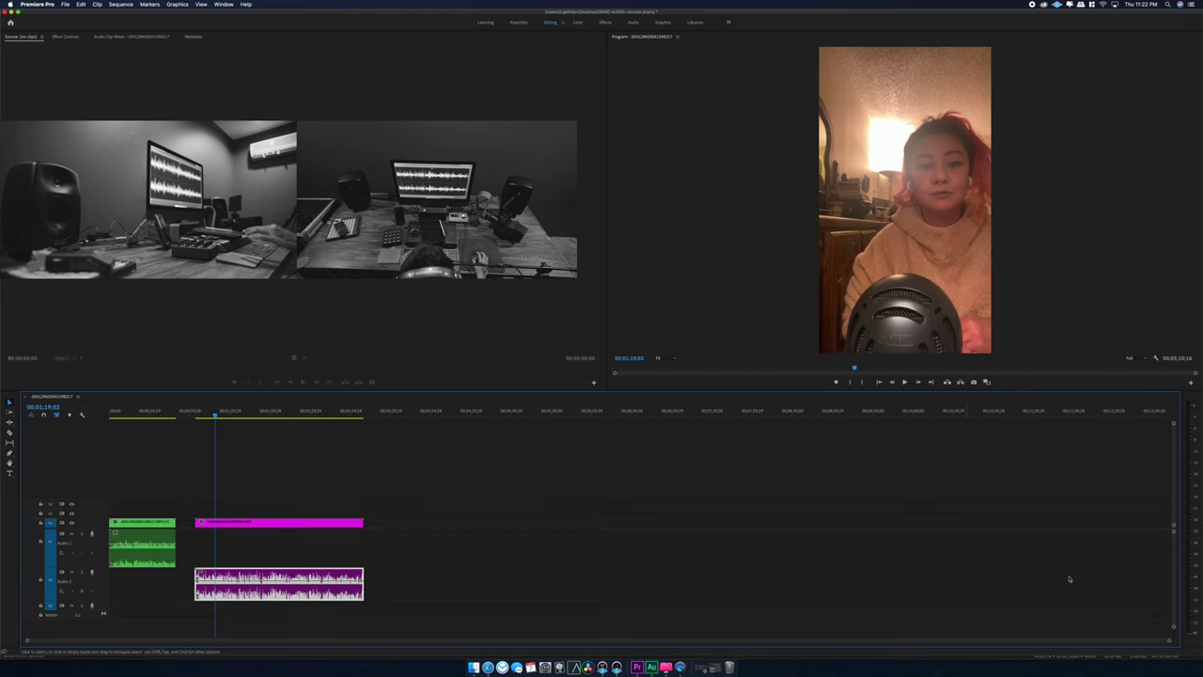
{"action": "left_click", "coordinate": [199, 414]}
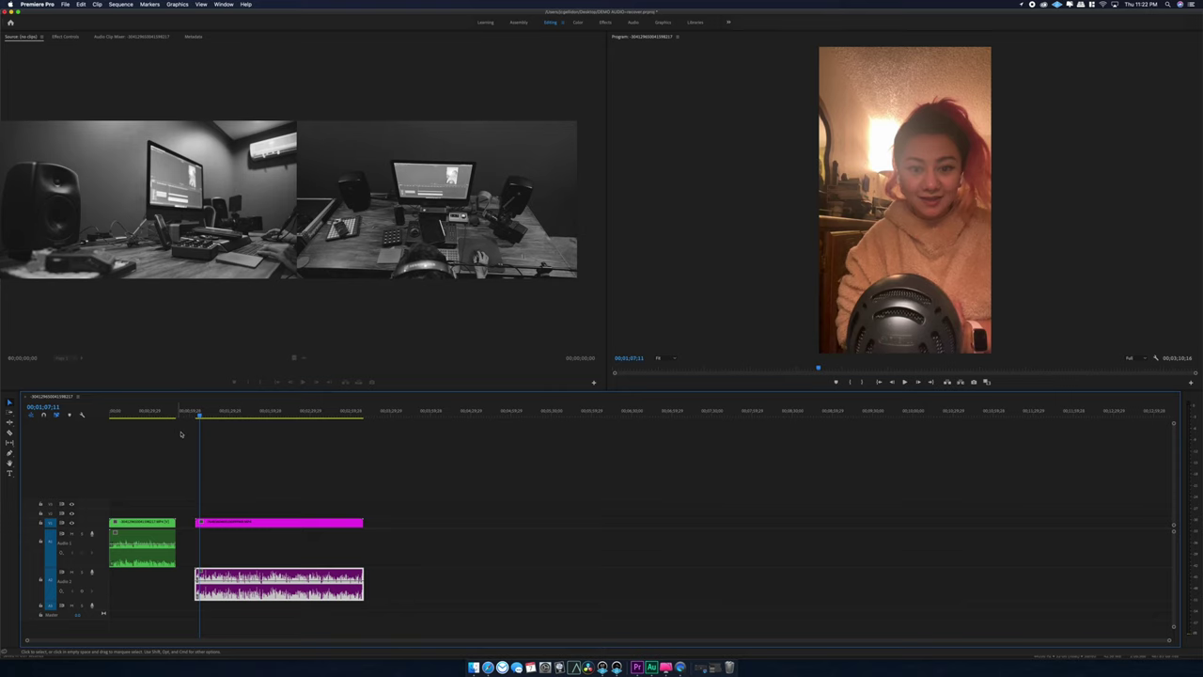
{"action": "scroll", "coordinate": [194, 508], "scroll_direction": "up", "scroll_amount": 10}
{"action": "scroll", "coordinate": [195, 499], "scroll_direction": "down", "scroll_amount": 4}
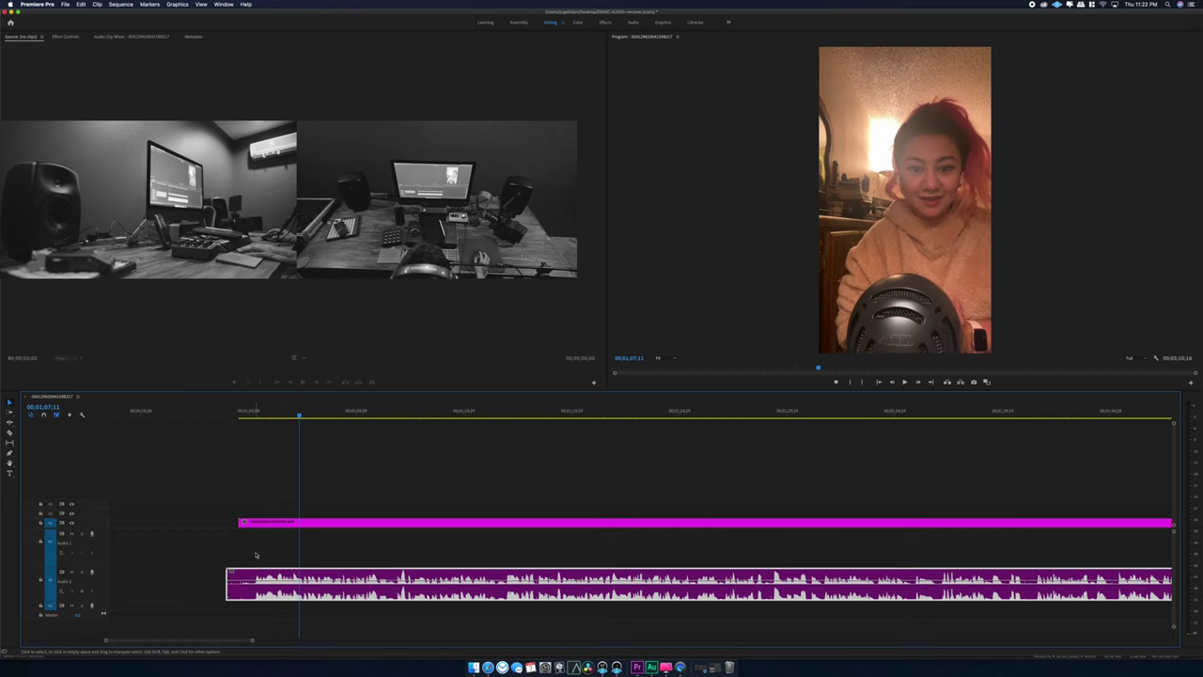
{"action": "left_click", "coordinate": [252, 413]}
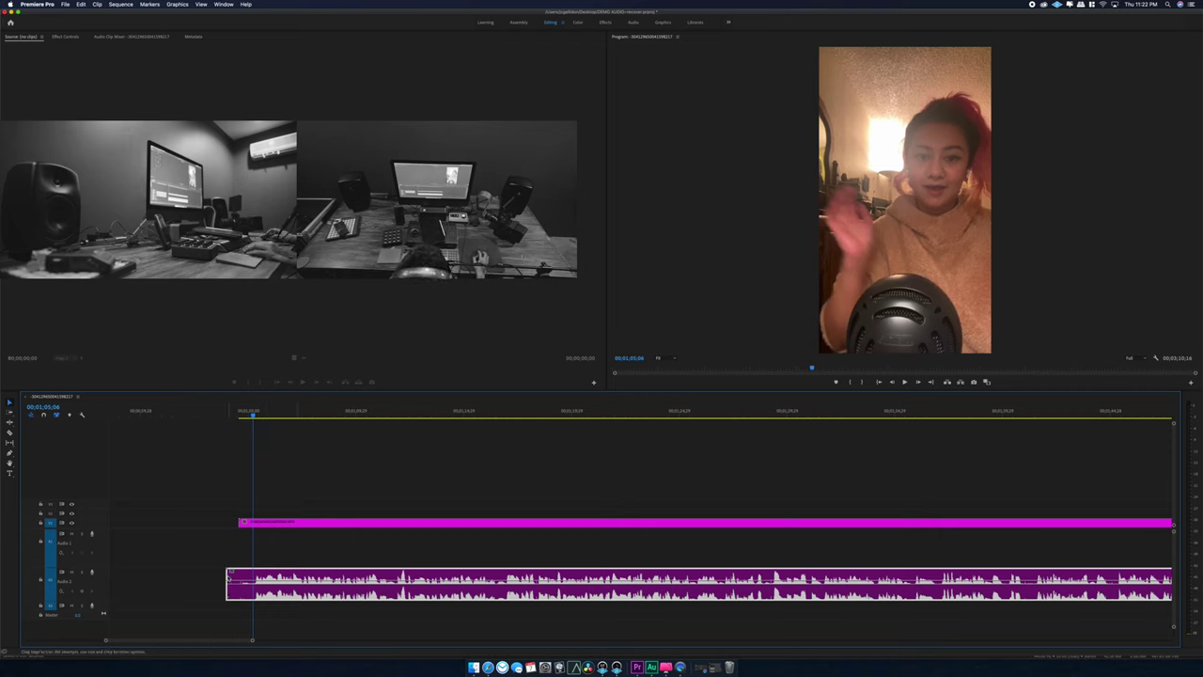
{"action": "scroll", "coordinate": [330, 548], "scroll_direction": "up", "scroll_amount": 3}
{"action": "scroll", "coordinate": [330, 548], "scroll_direction": "right", "scroll_amount": 20}
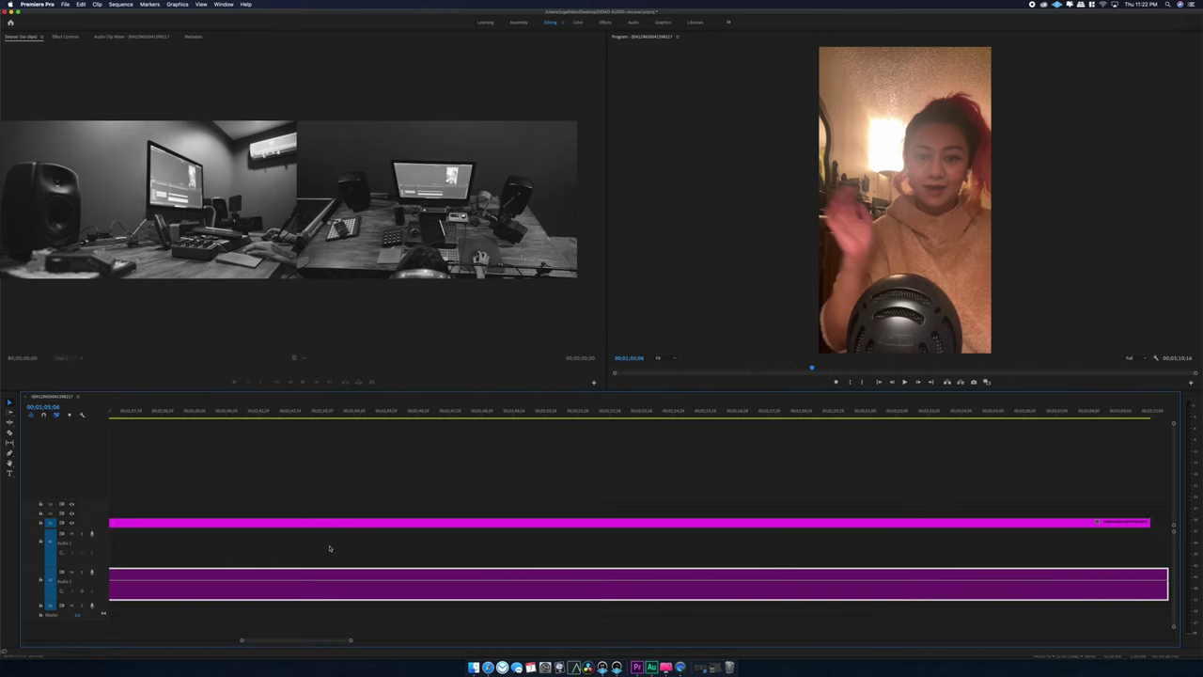
{"action": "scroll", "coordinate": [330, 549], "scroll_direction": "up", "scroll_amount": 10}
{"action": "left_click_drag", "start_coordinate": [271, 641], "coordinate": [493, 641]}
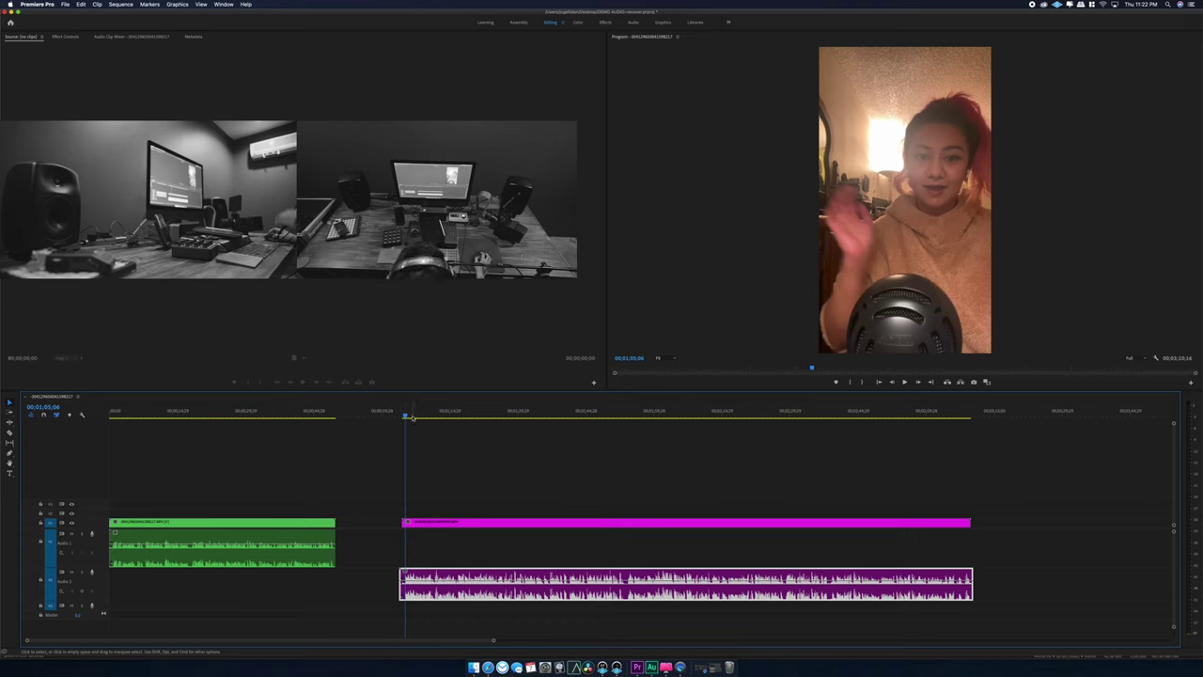
{"action": "left_click", "coordinate": [411, 417]}
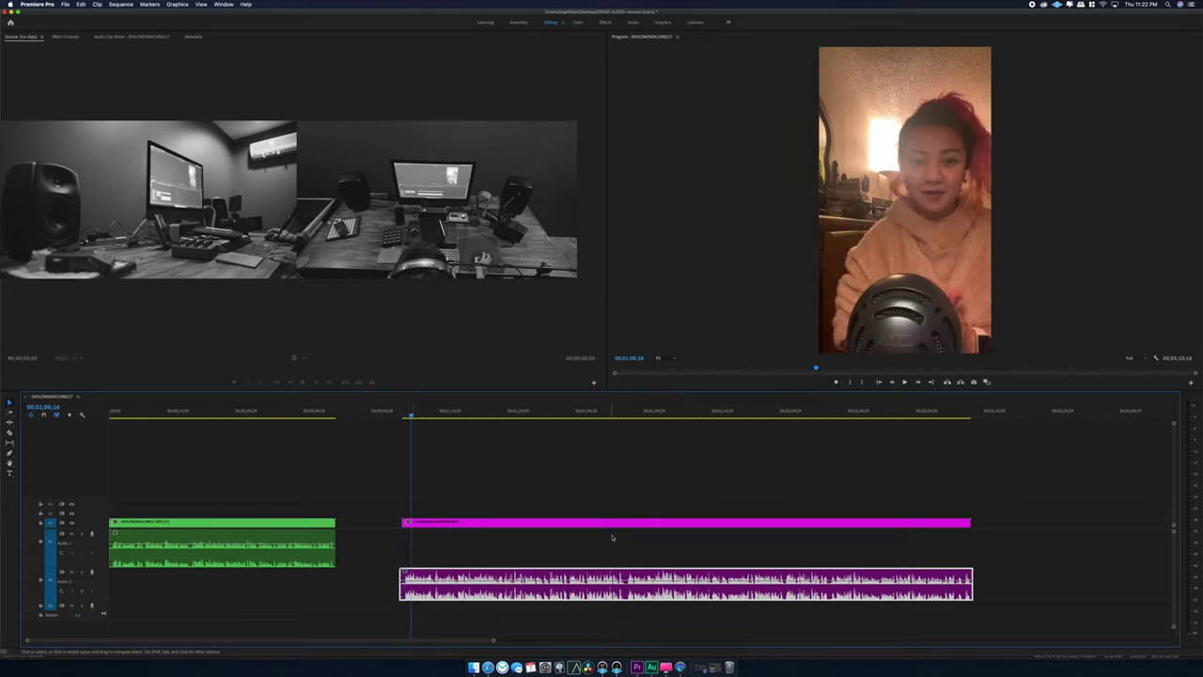